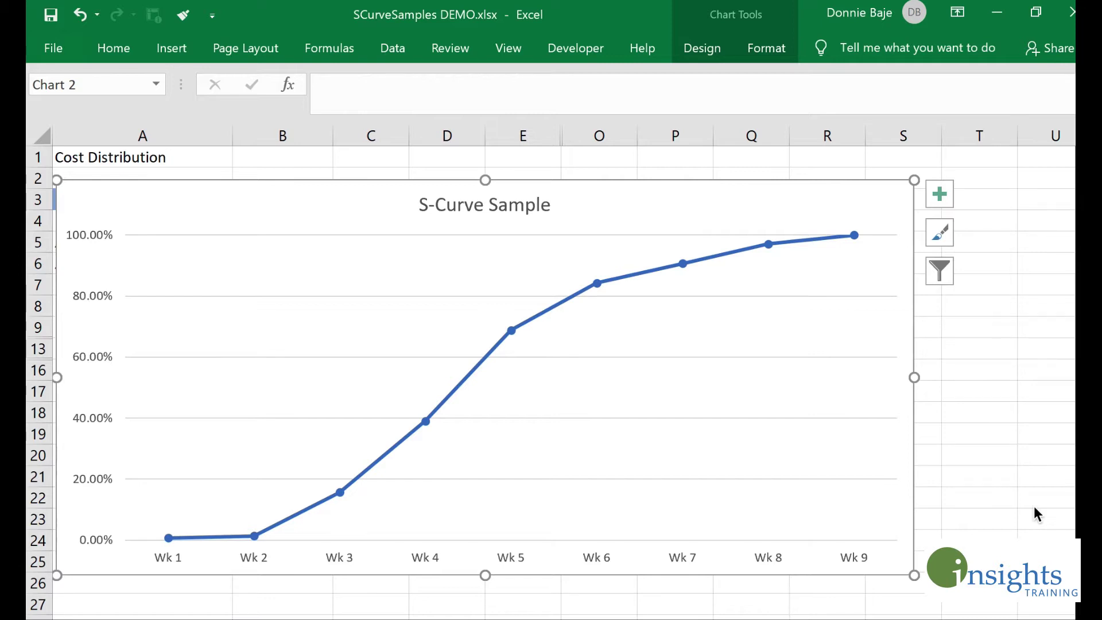
- Examine the S-Curve Sample chart's weekly data points from Wk 1 through Wk 9
left_click(1028, 500)
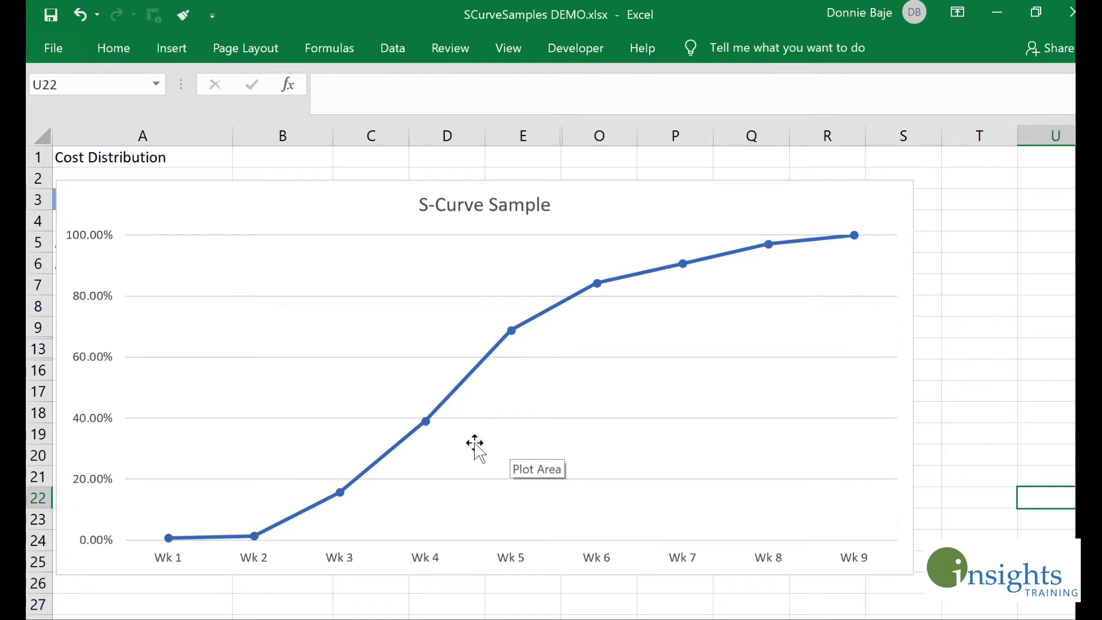
mouse_move(169, 540)
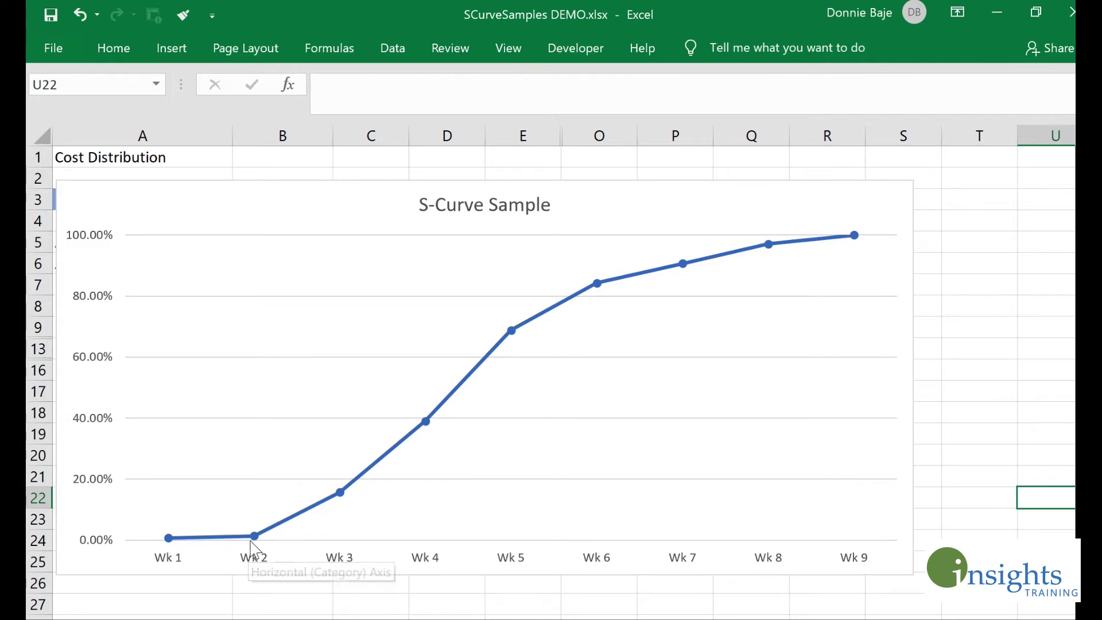
mouse_move(257, 537)
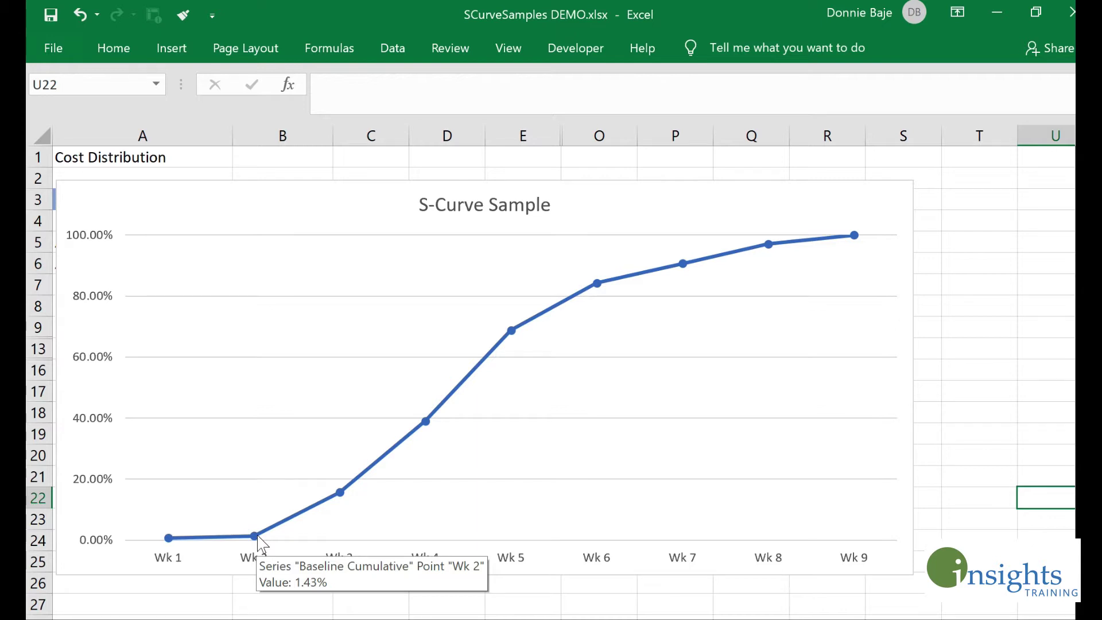
mouse_move(343, 498)
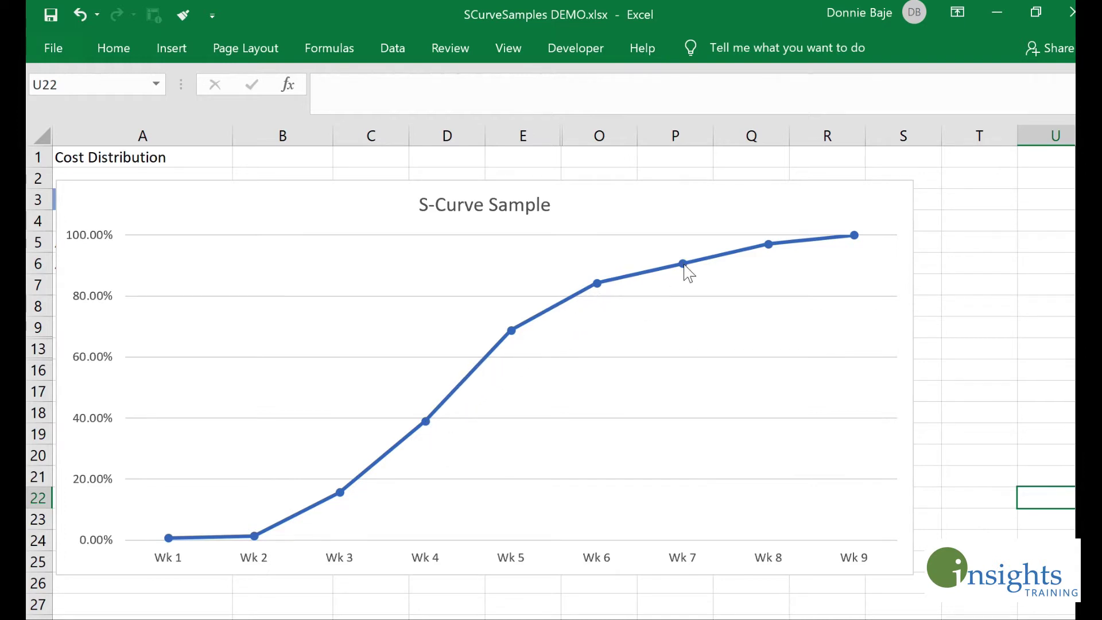
mouse_move(685, 265)
mouse_move(853, 240)
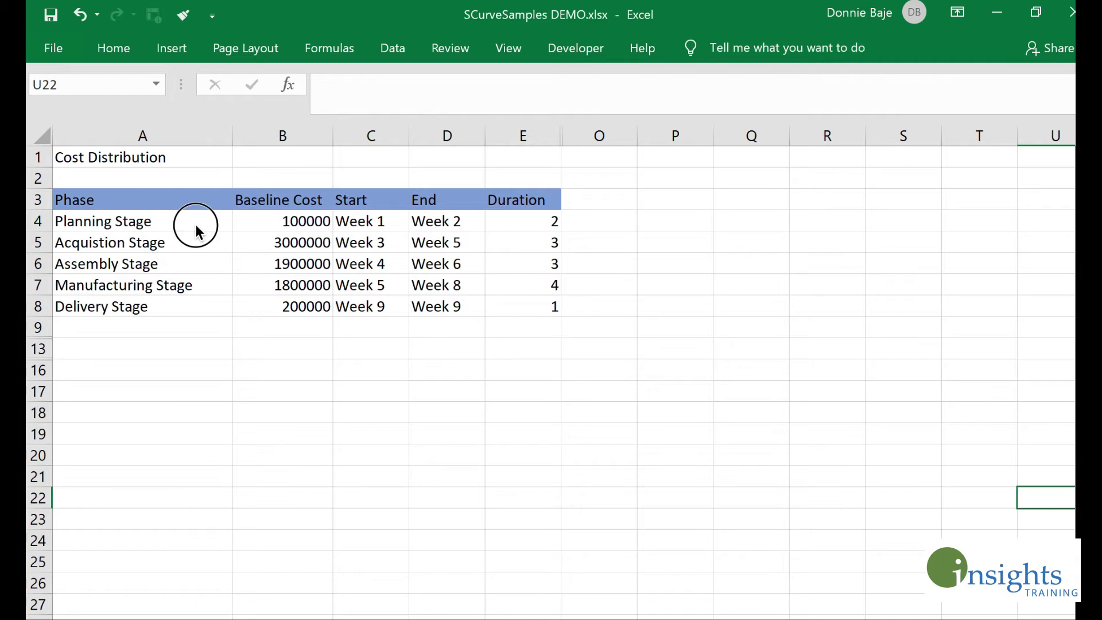
left_click_drag(195, 225, 259, 370)
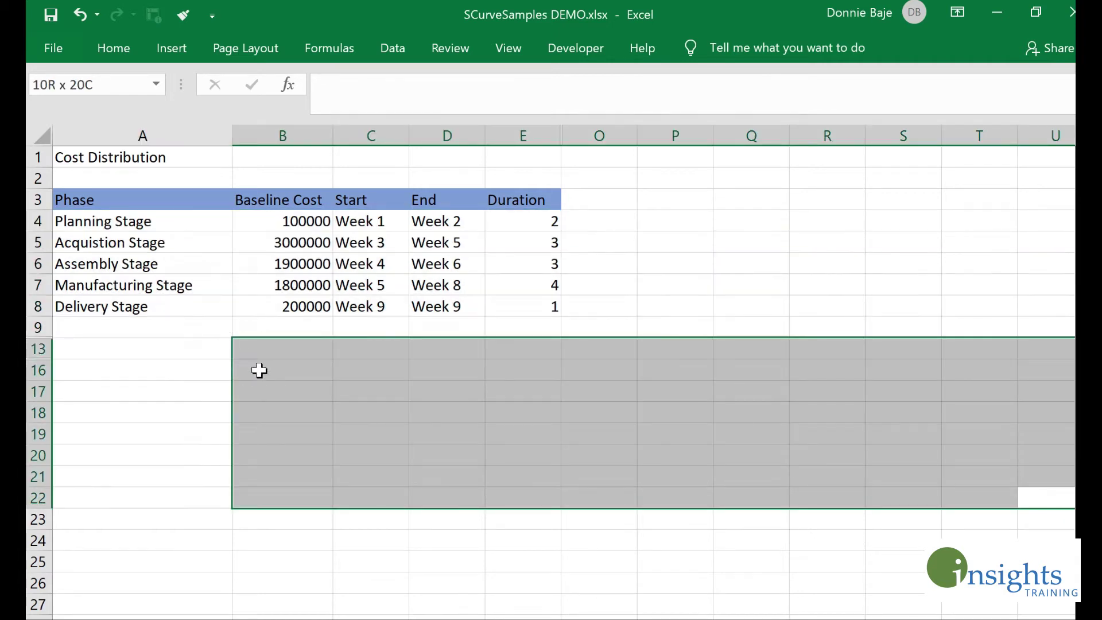
left_click(161, 221, "shift")
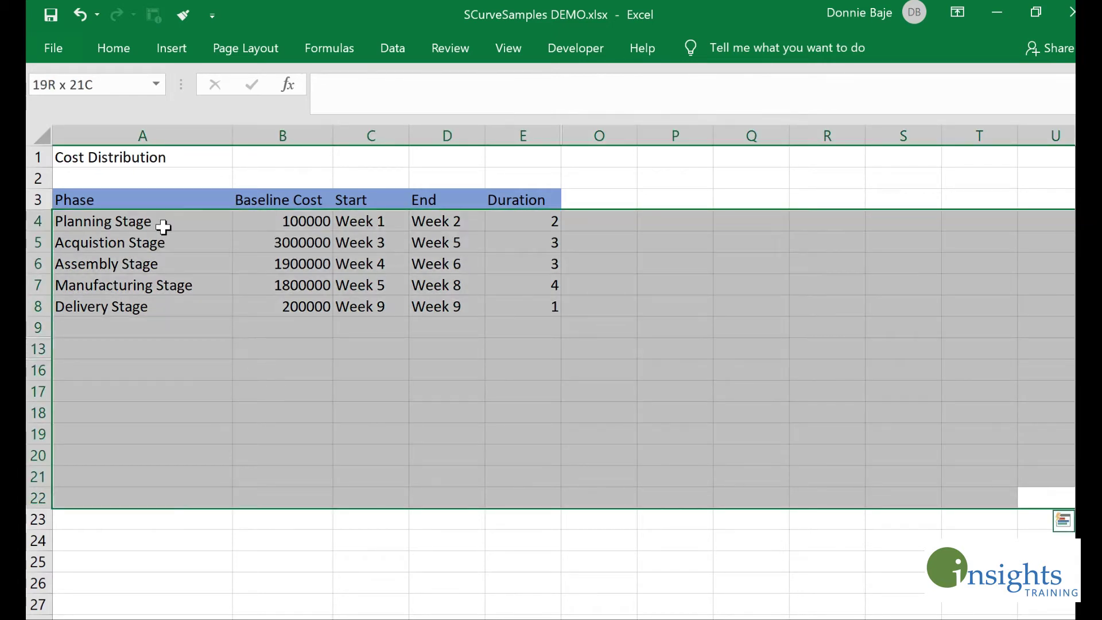
left_click(165, 236, "shift")
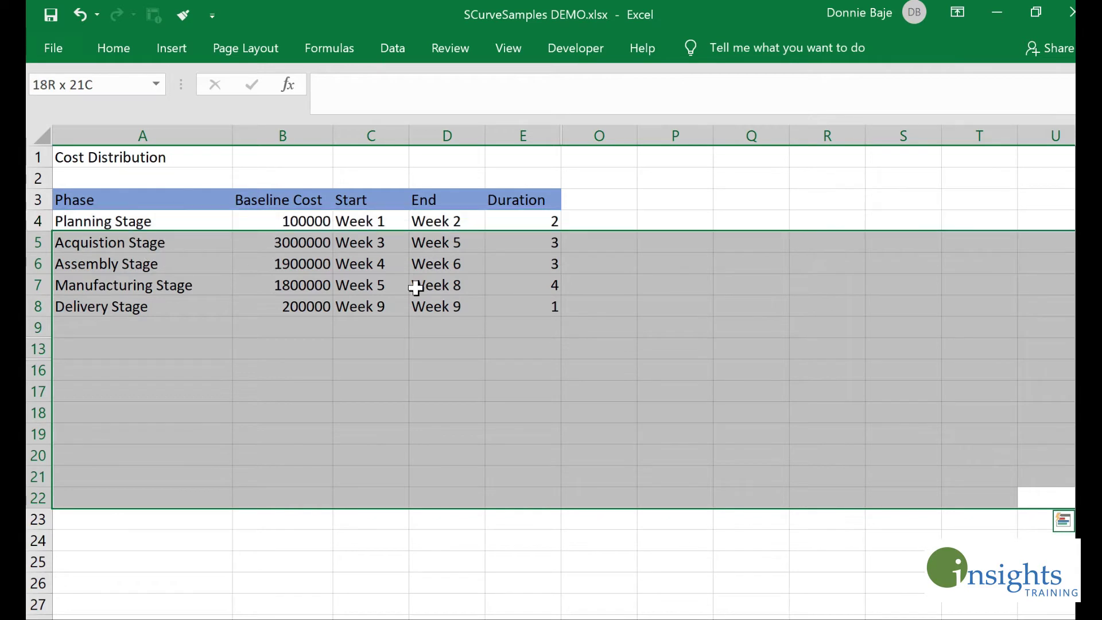
left_click(687, 344, "shift")
key("Return")
left_click(565, 373)
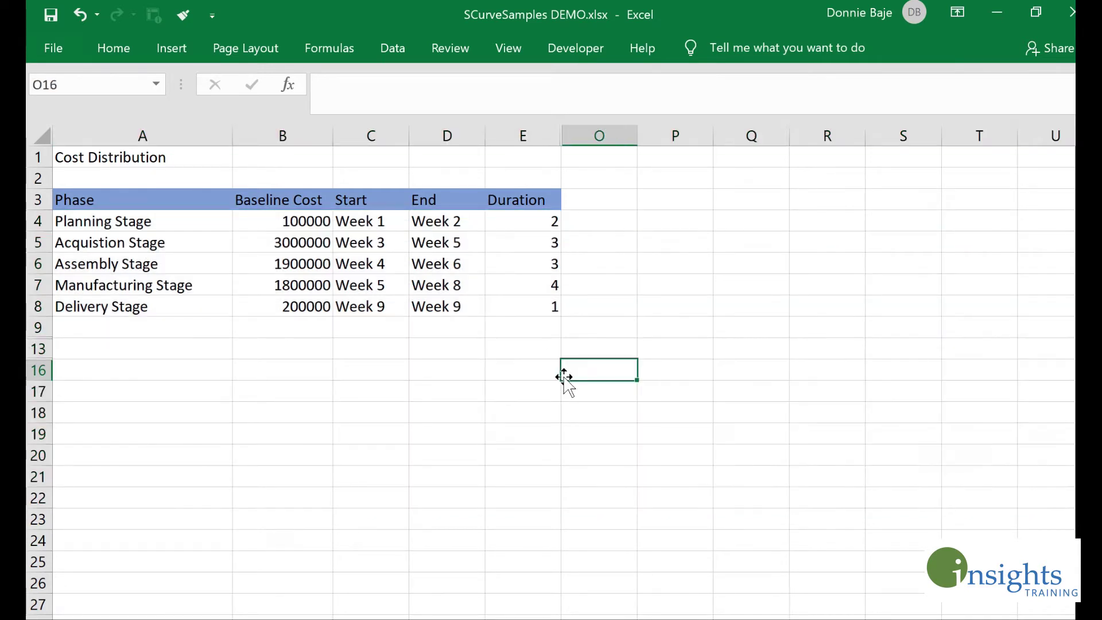
- Review the project phases and their baseline costs in the Cost Distribution table
left_click(118, 261)
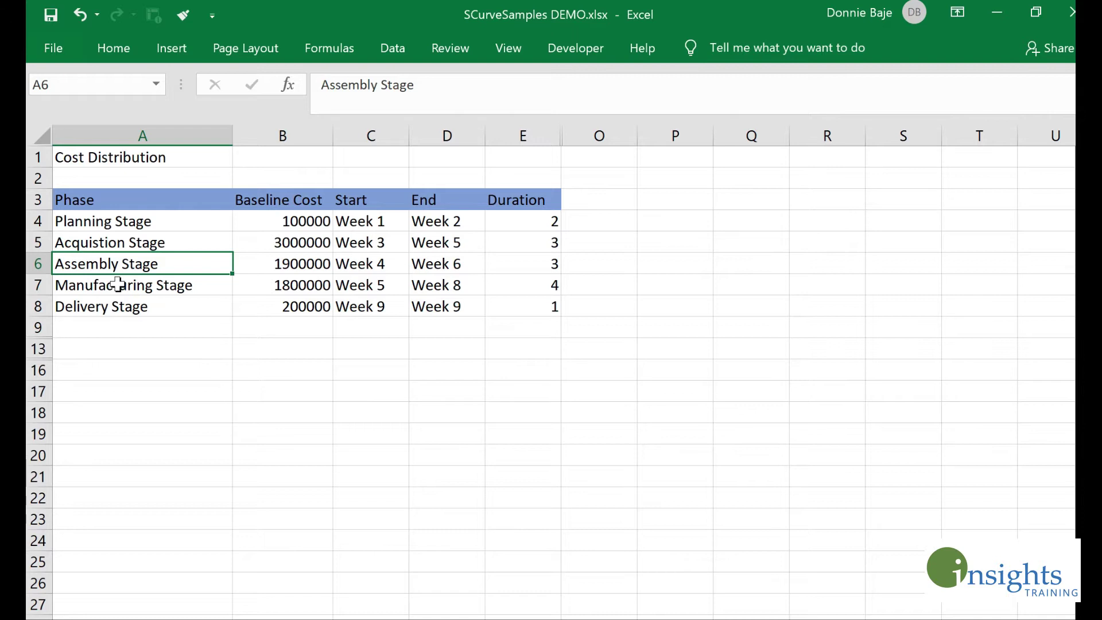
left_click(118, 285)
left_click(115, 305)
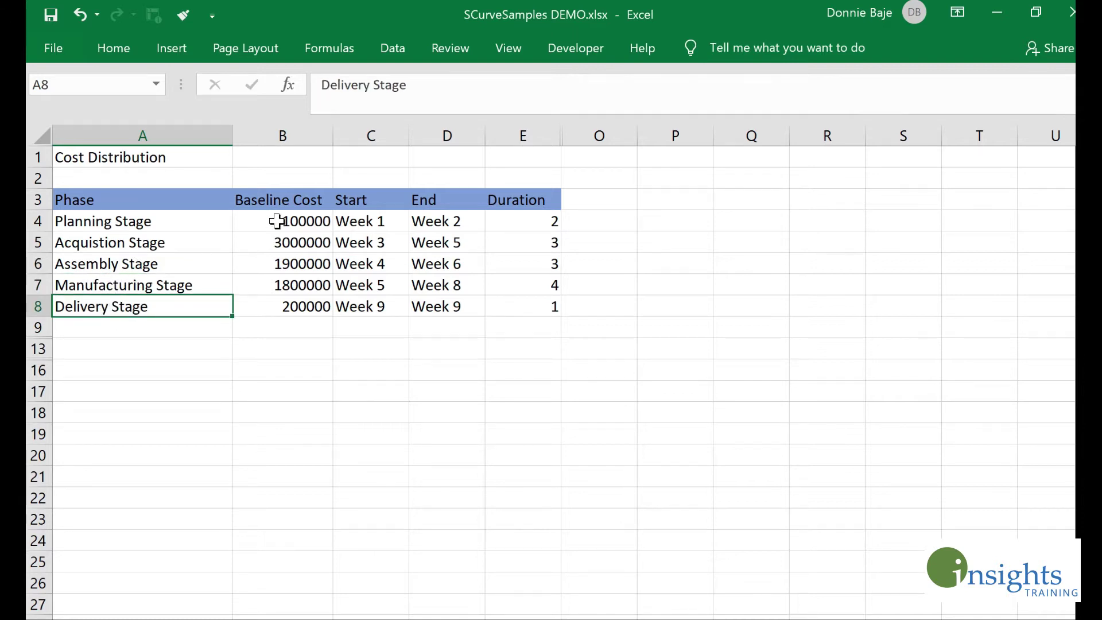
left_click_drag(277, 220, 267, 306)
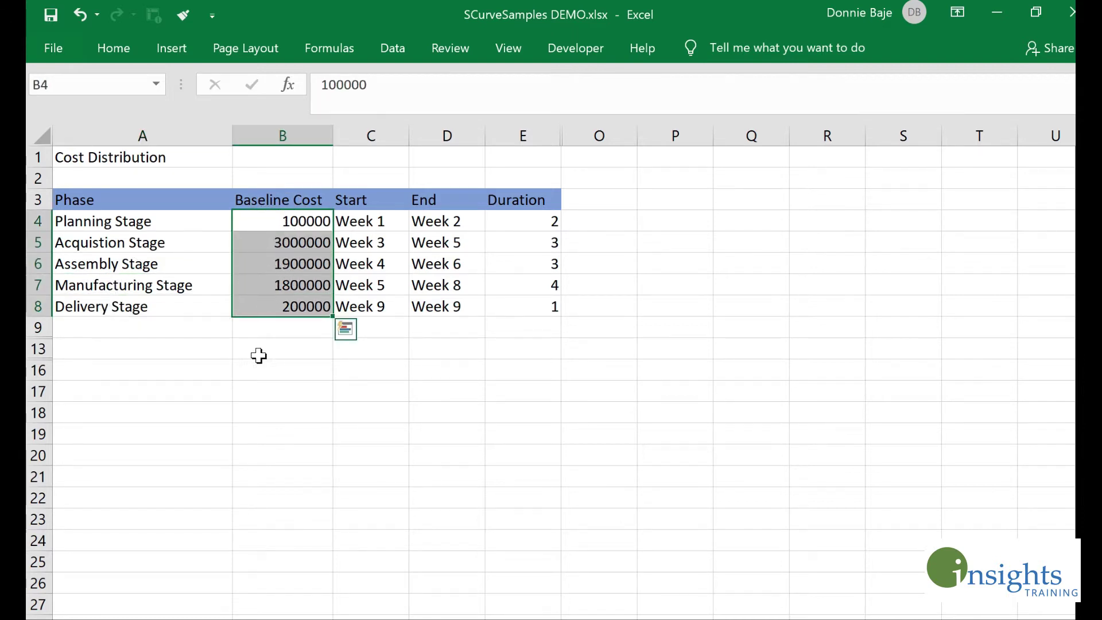
left_click(290, 241)
left_click(298, 219)
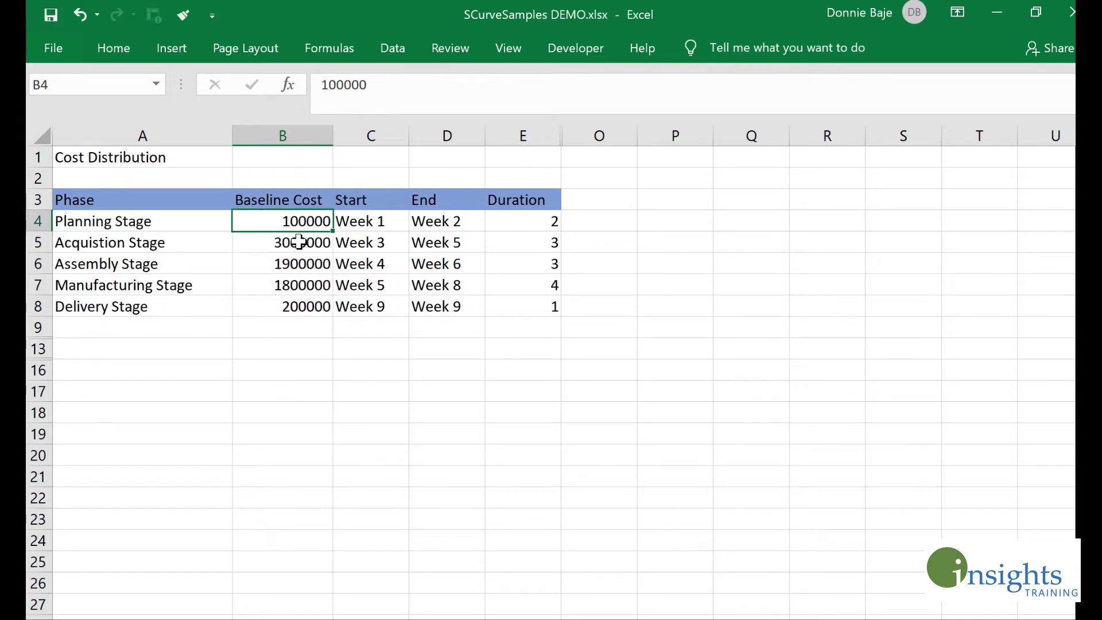
left_click(299, 242)
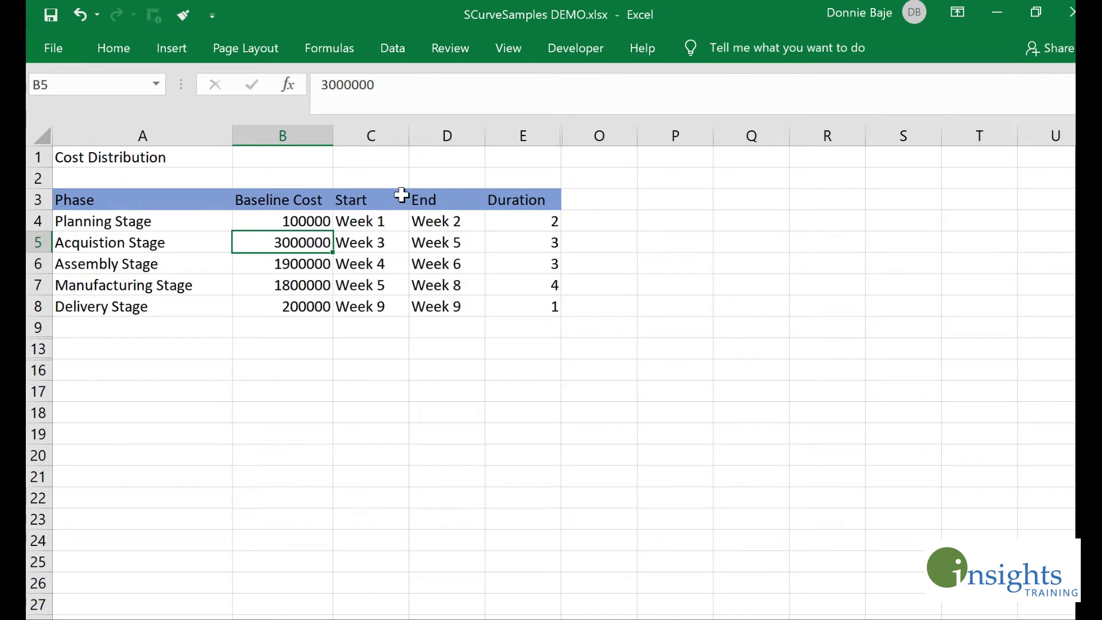
- Review the start week, end week and duration of each phase in the Cost Distribution table
left_click(372, 136)
left_click(455, 127)
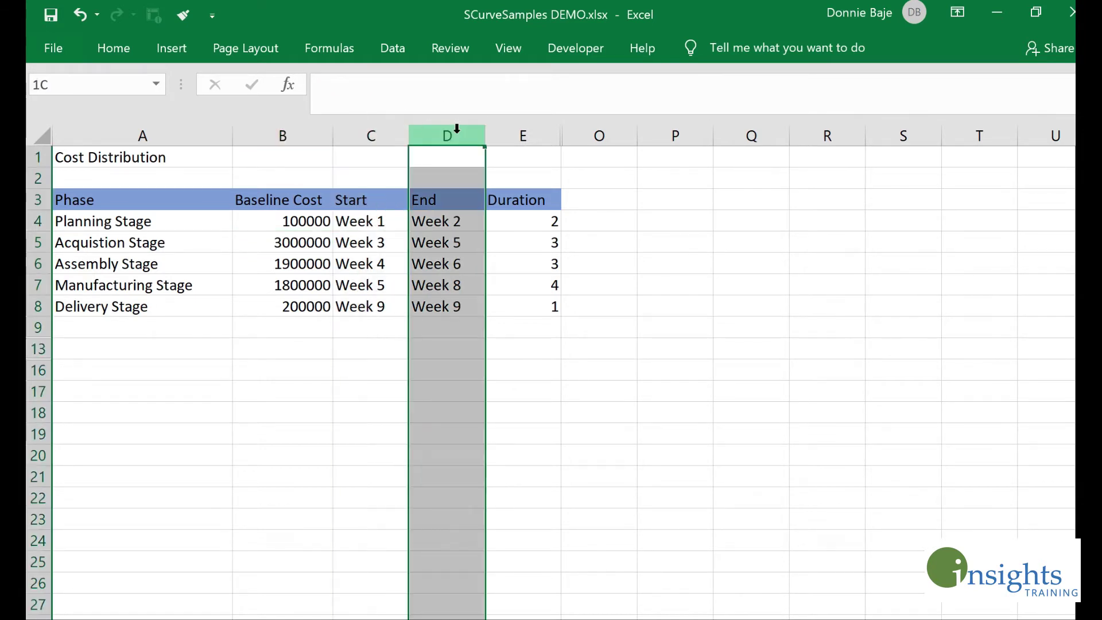
left_click(381, 285)
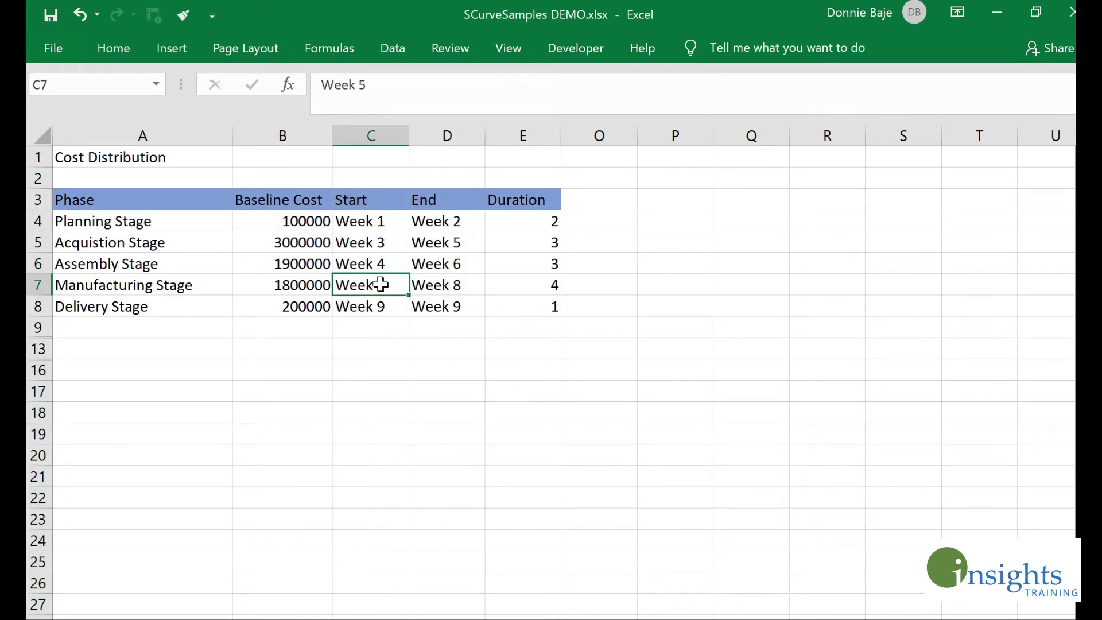
left_click(374, 222)
left_click(421, 218)
left_click(381, 241)
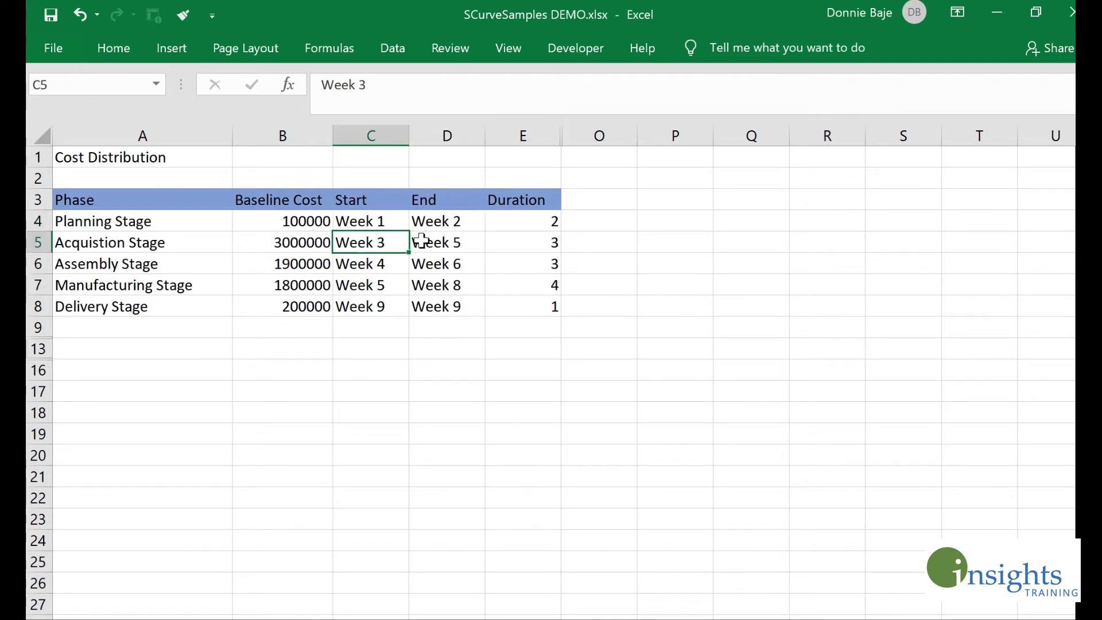
left_click(421, 239)
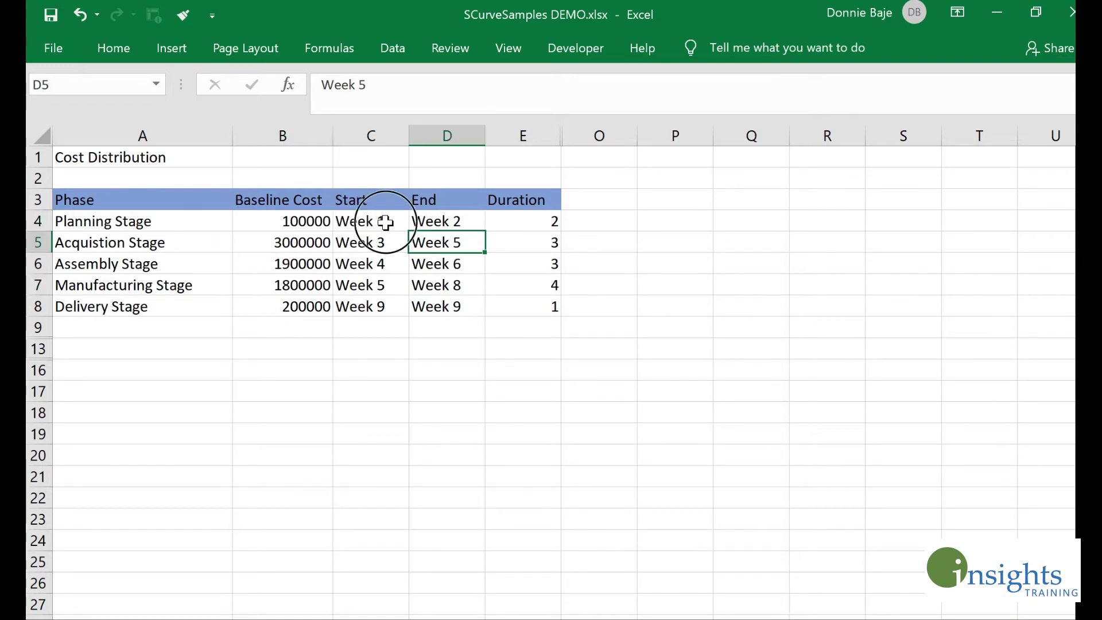
left_click(385, 223)
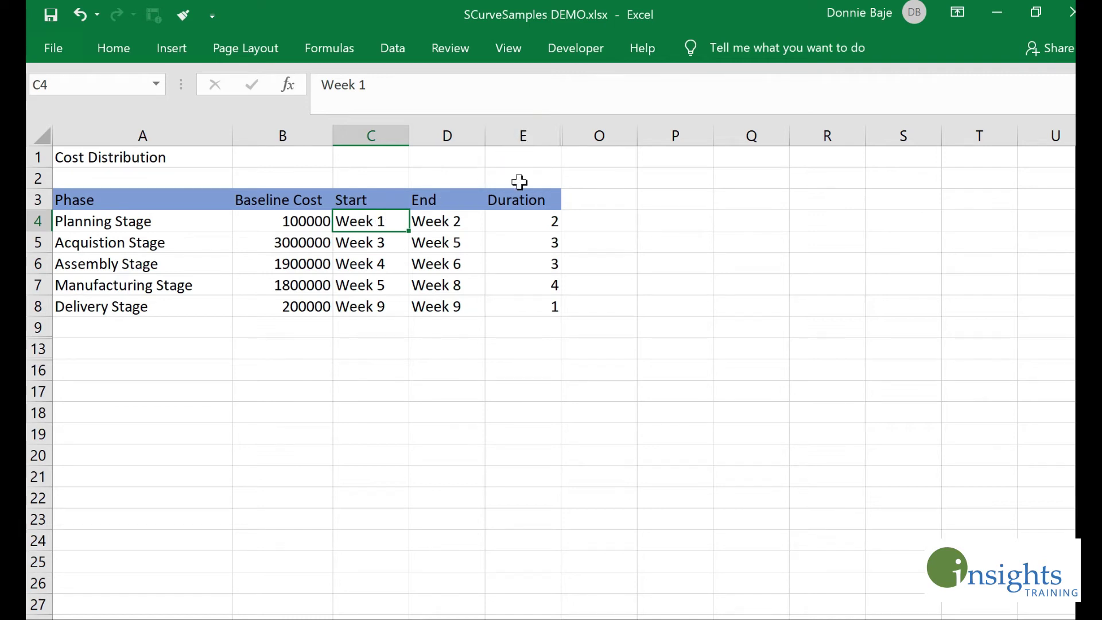
left_click(526, 220)
left_click(510, 265)
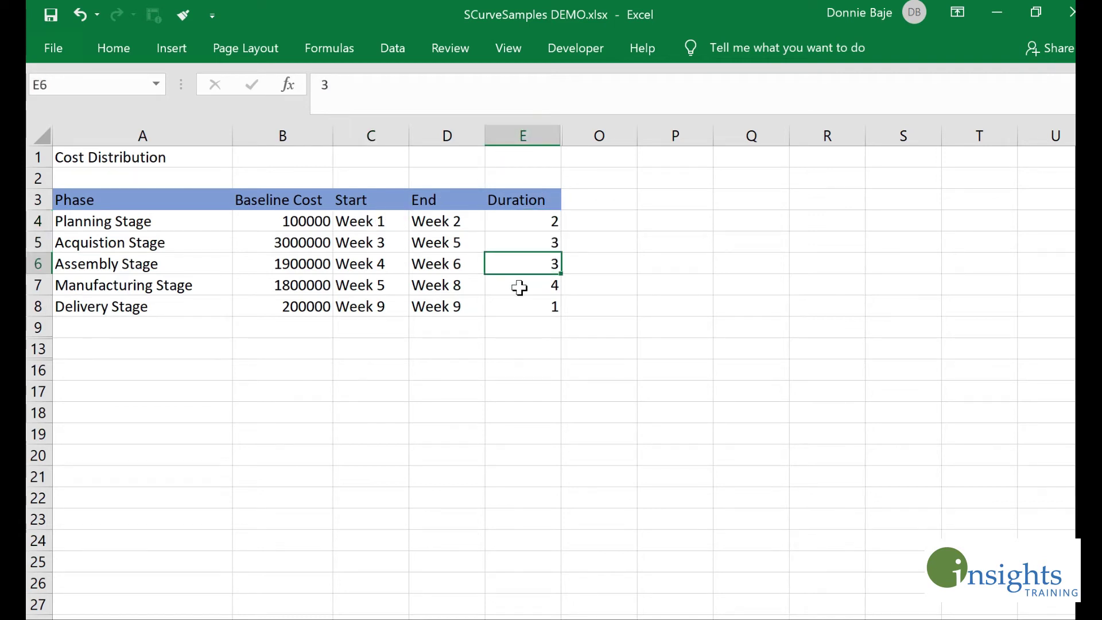
left_click(519, 288)
left_click(517, 304)
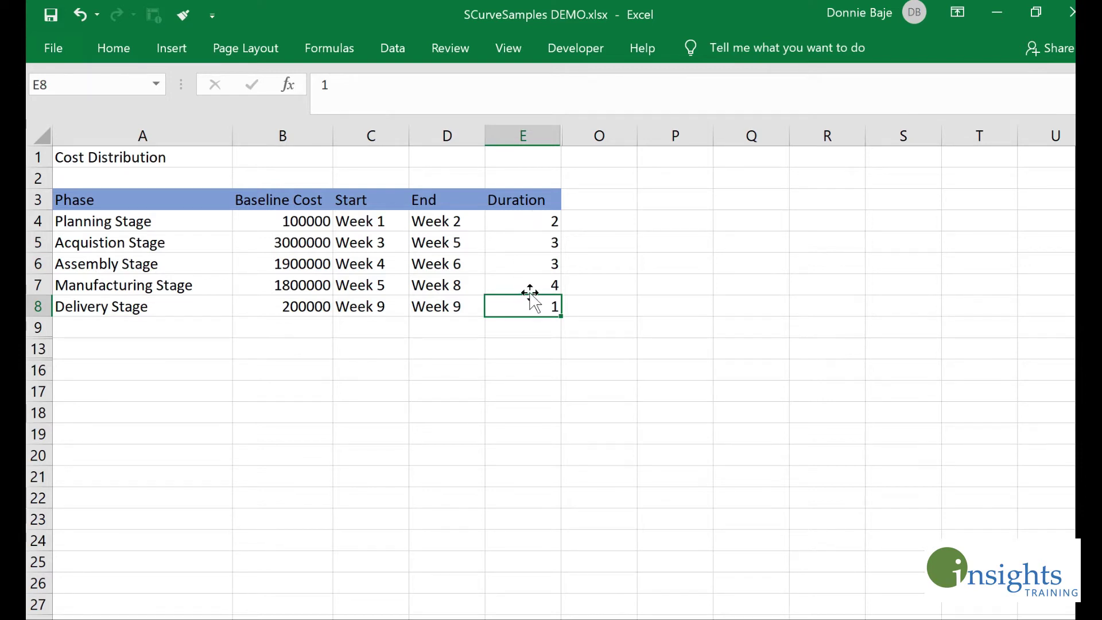
- Total the baseline costs in cell B9 with the formula =SUM(B4:B8)
left_click(320, 330)
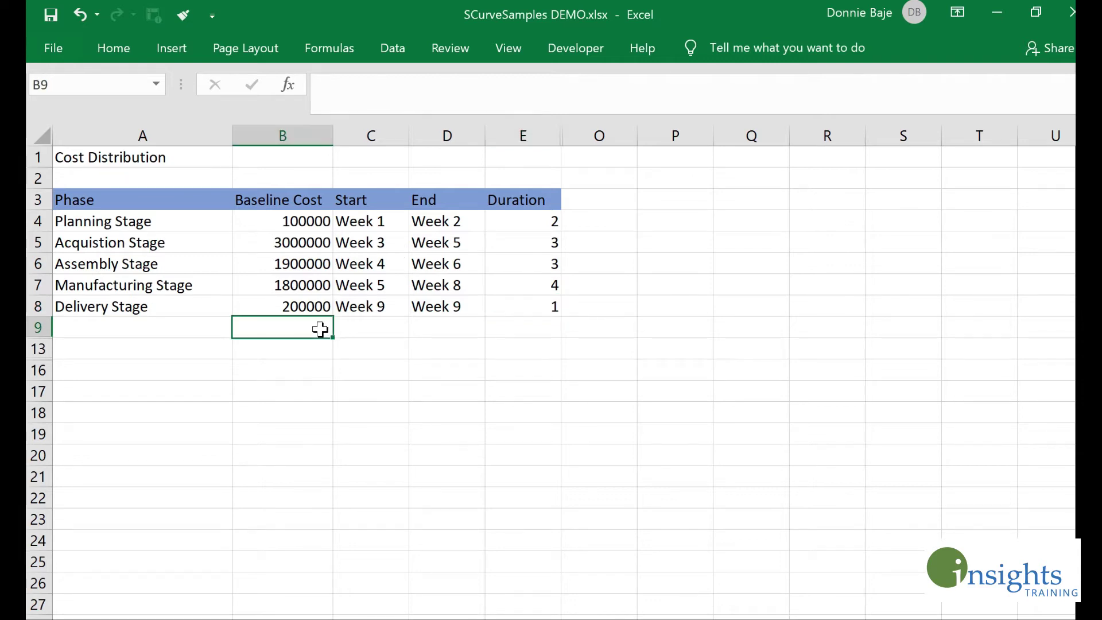
type("=")
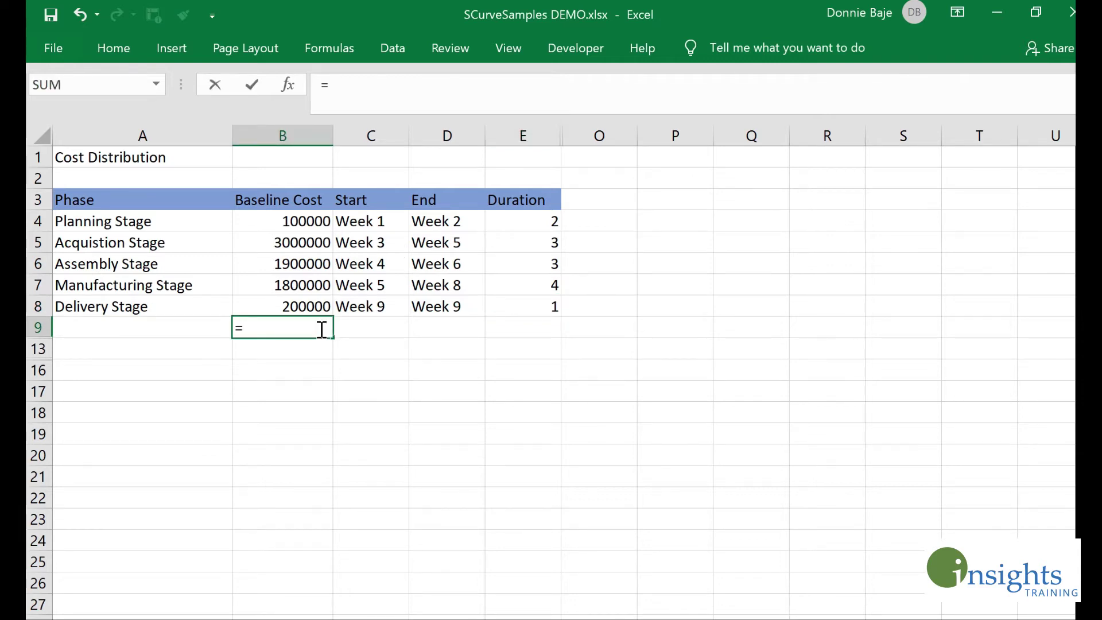
type("SUM(")
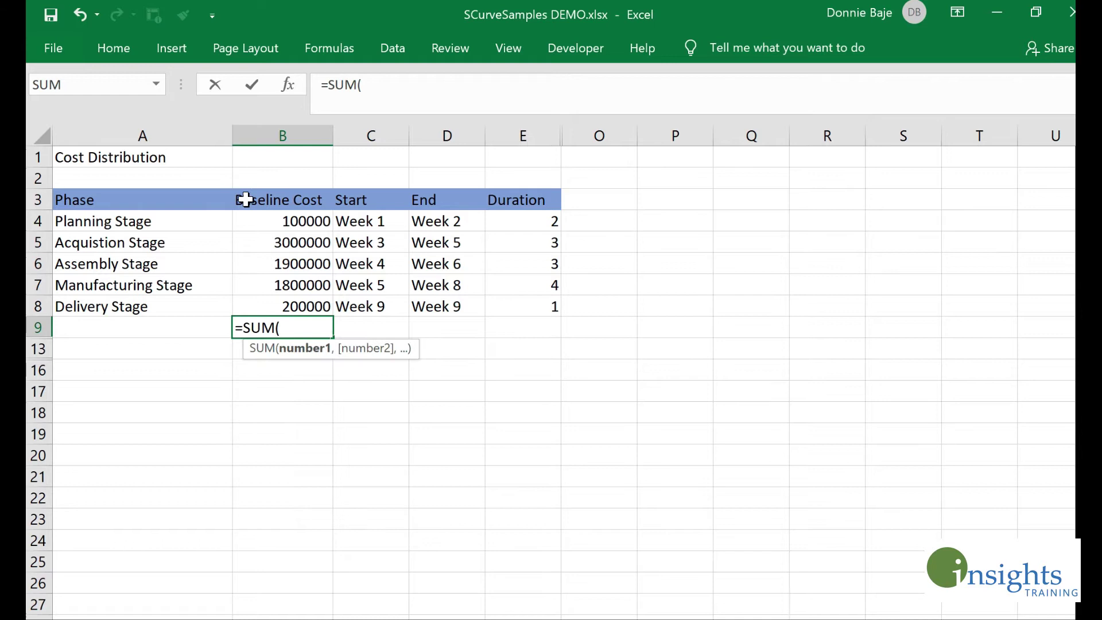
left_click_drag(296, 222, 294, 298)
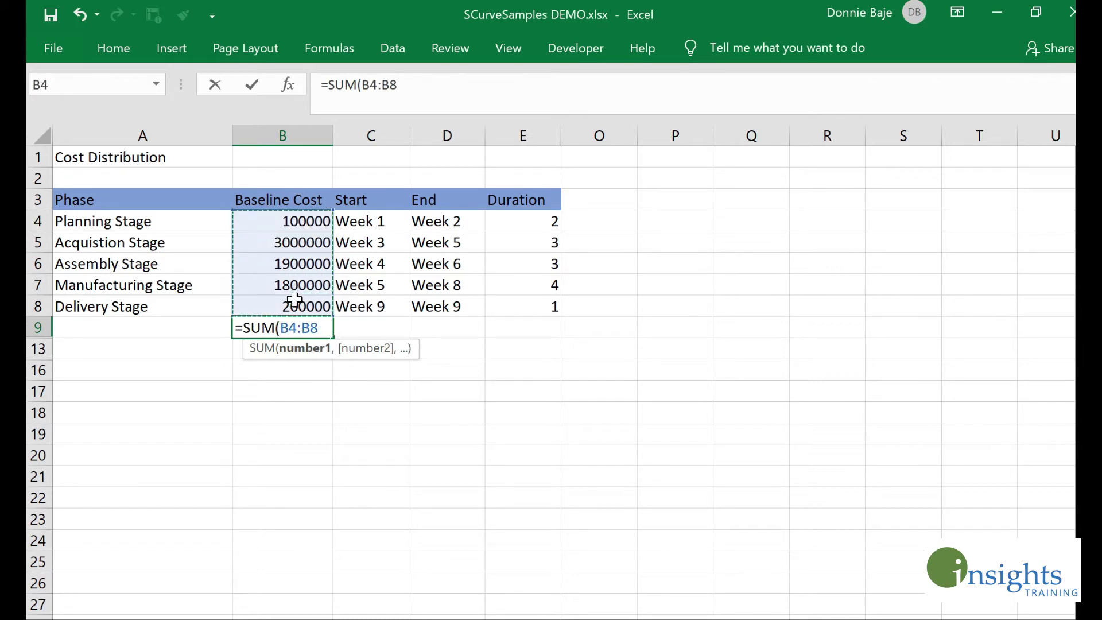
type(")")
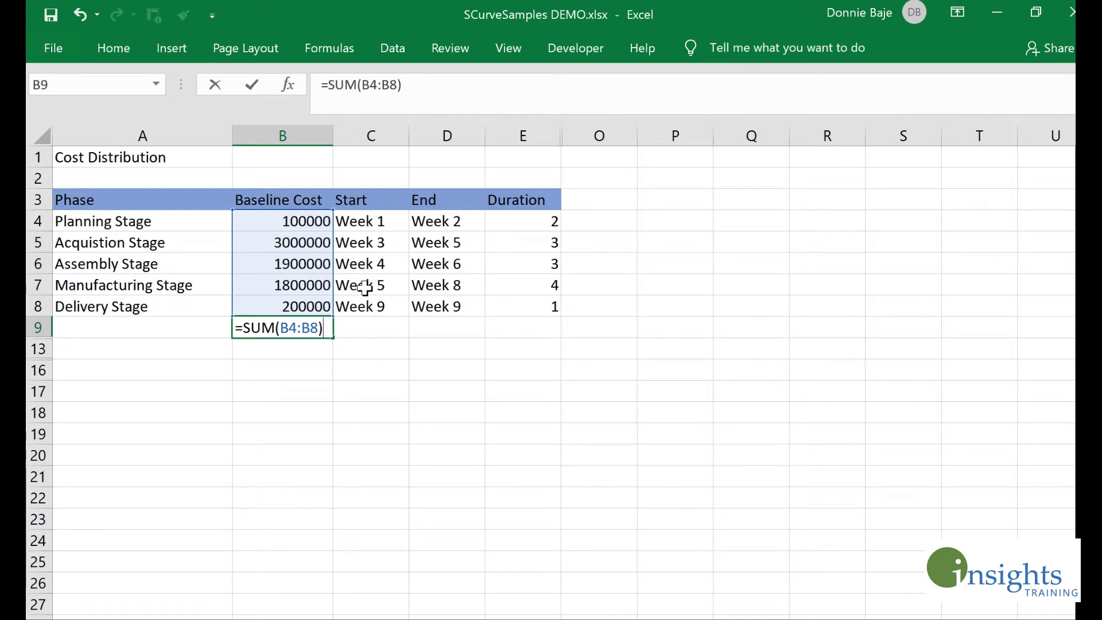
key("Return")
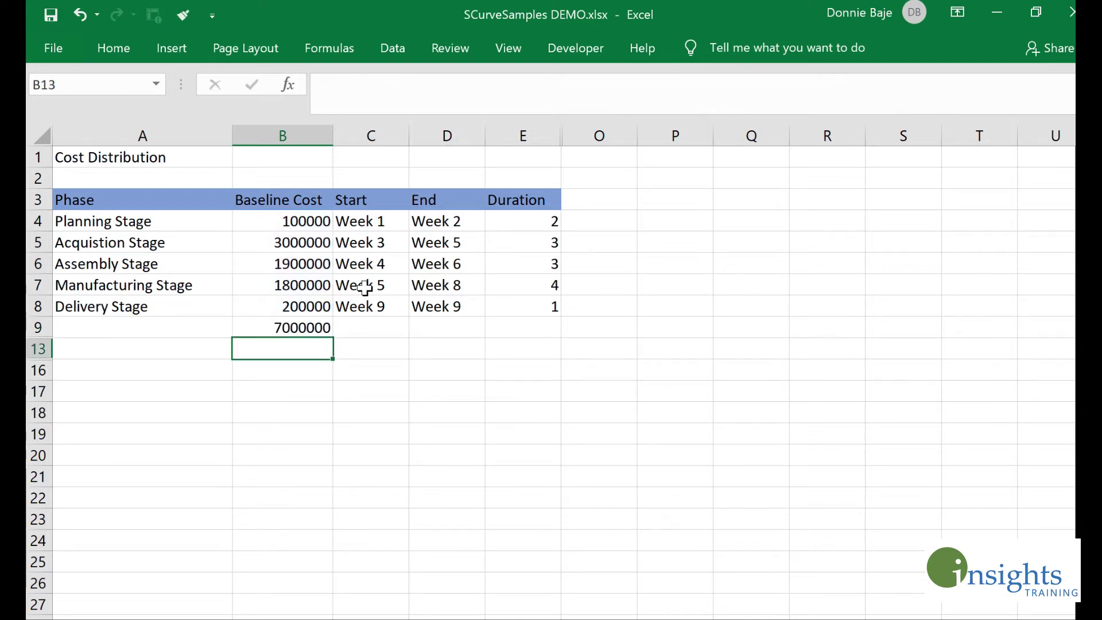
left_click(331, 328)
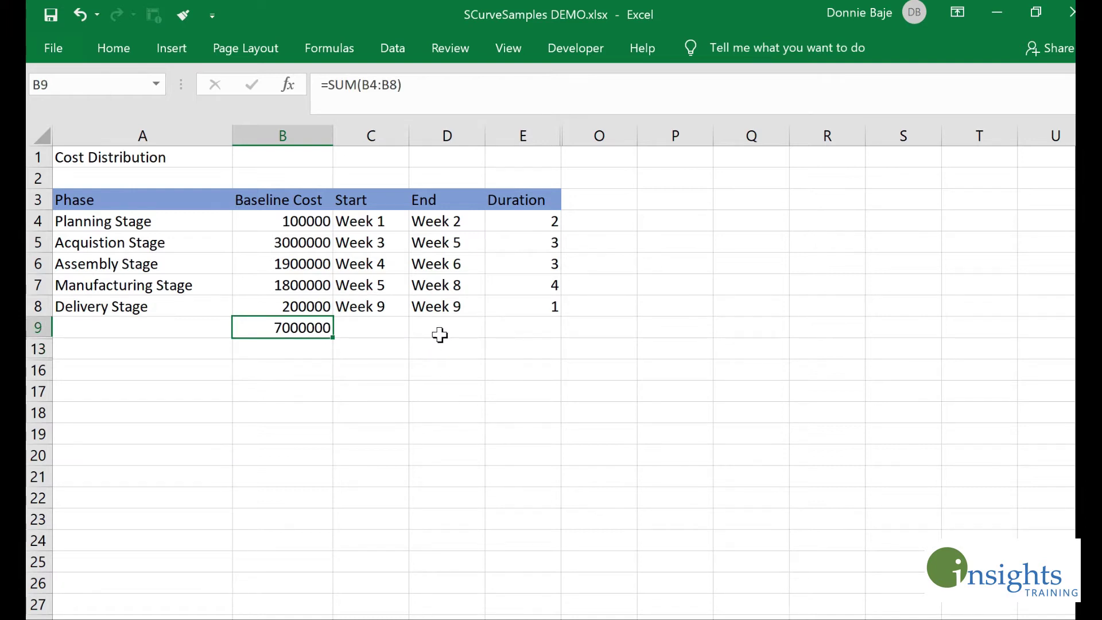
- Insert a new column between Baseline Cost and Start, and give it the header "% Weight" in C3
left_click(385, 129)
right_click(383, 132)
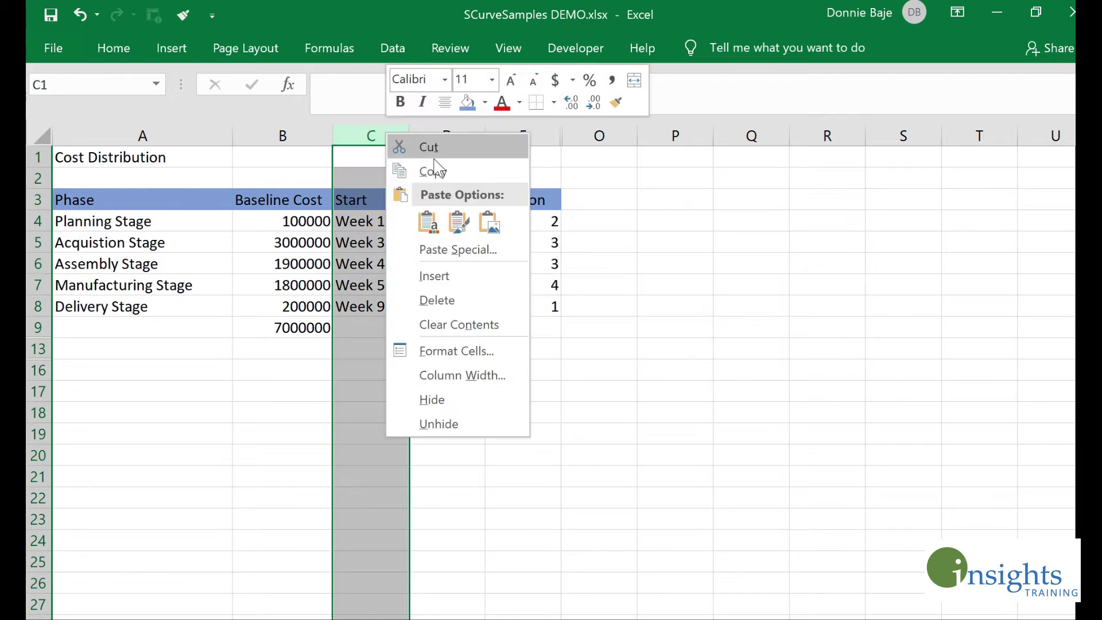
left_click(450, 277)
left_click(385, 198)
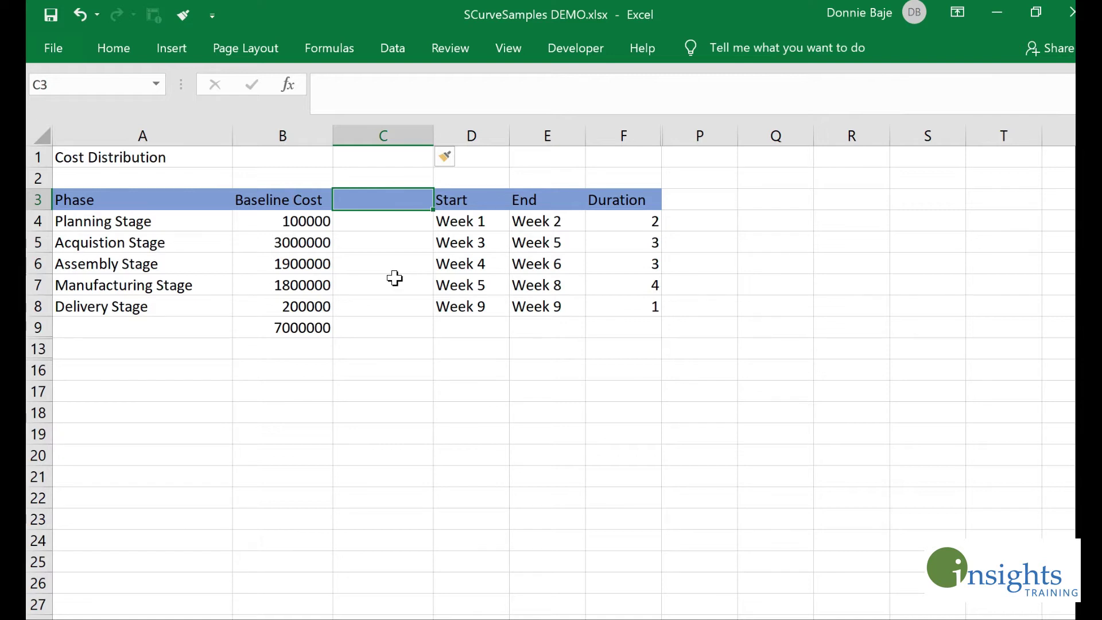
type("% Weight")
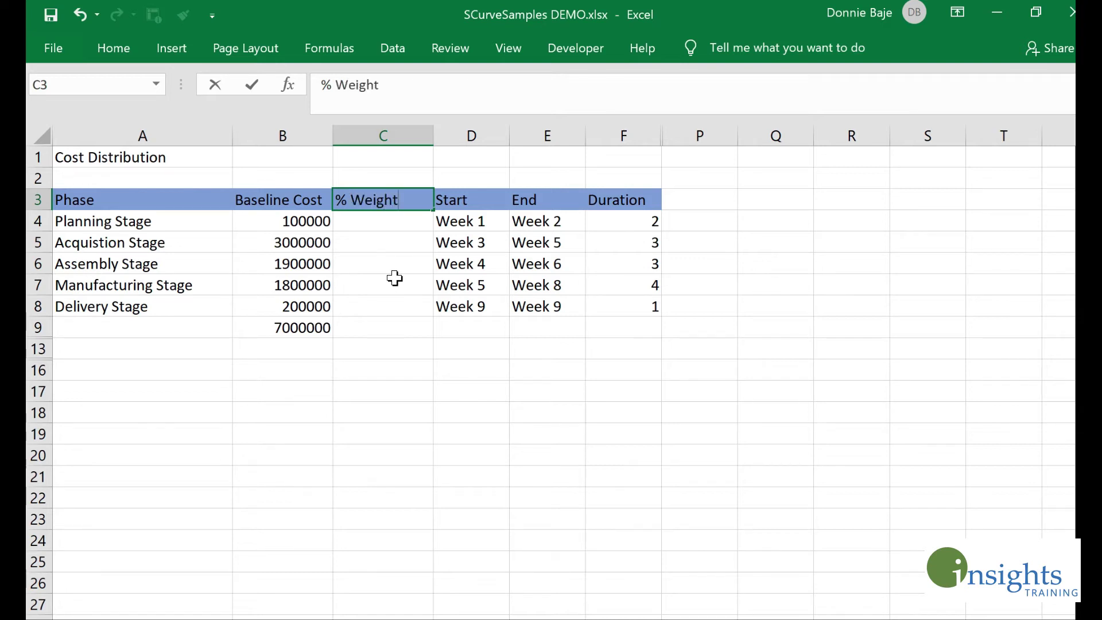
key("Return")
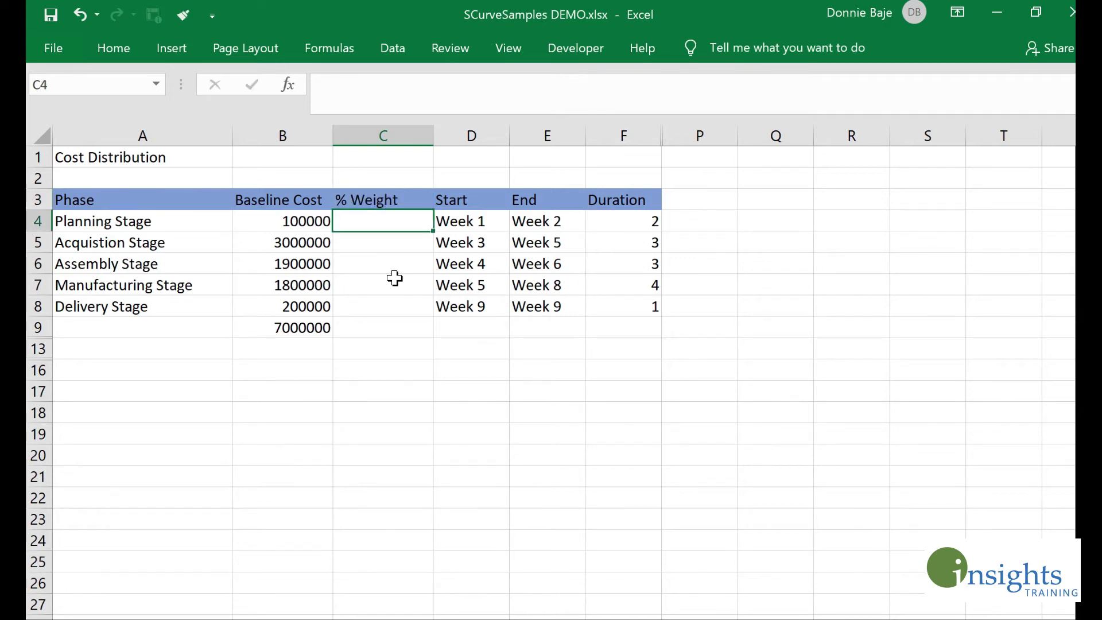
- Calculate the Planning Stage's weight in C4 with the formula =B4/$B$9, keeping the total cost reference absolute
type("=")
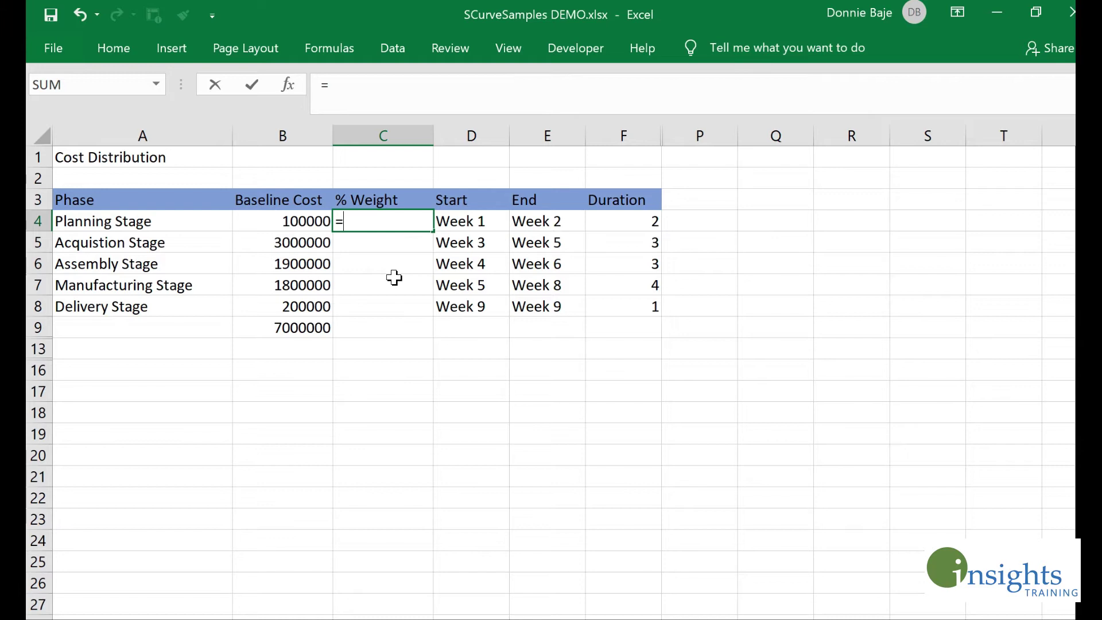
left_click(305, 220)
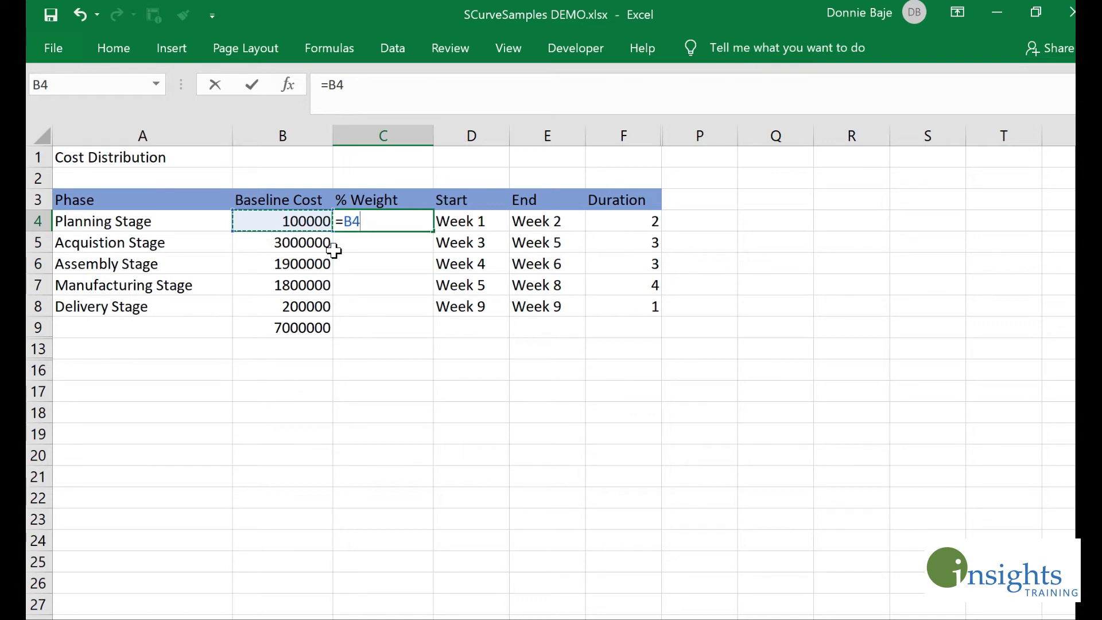
type("/")
left_click(287, 327)
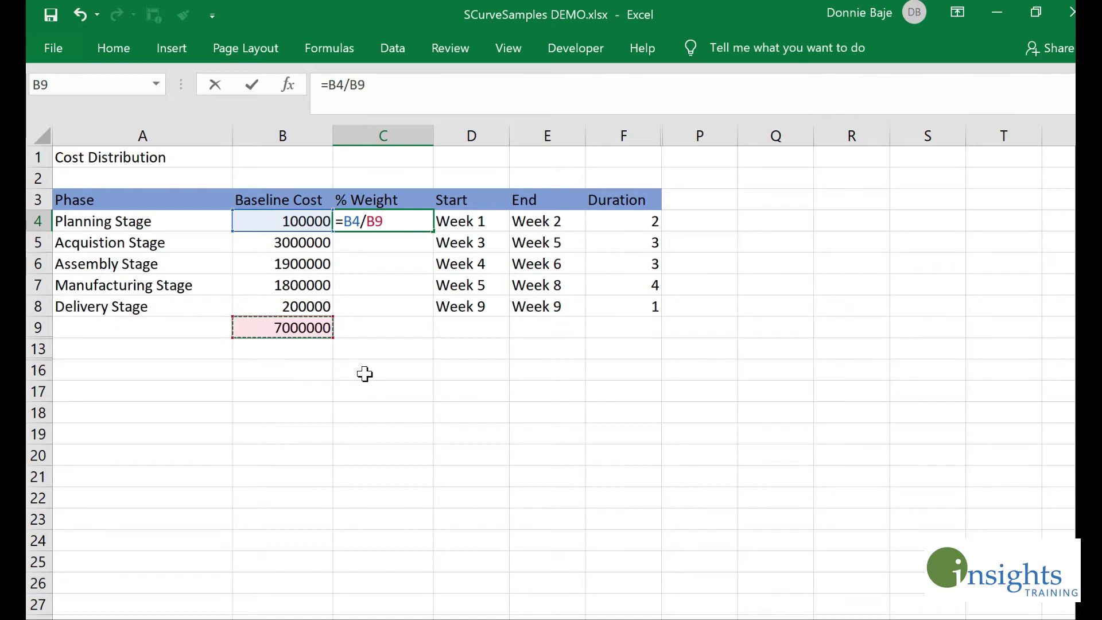
key("F4")
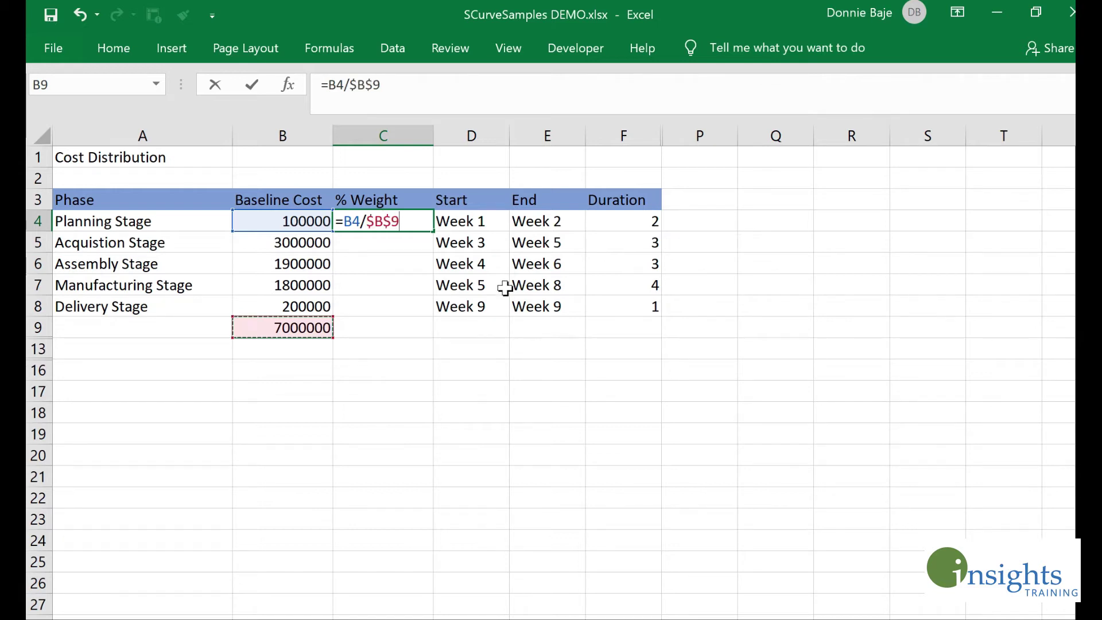
left_click_drag(367, 220, 420, 231)
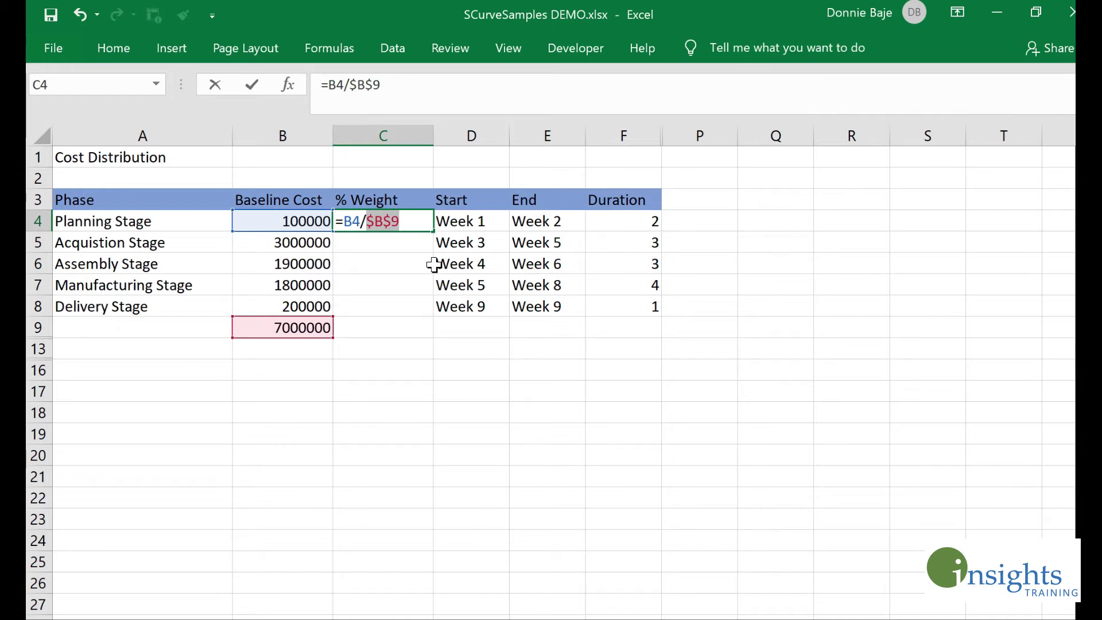
key("Return")
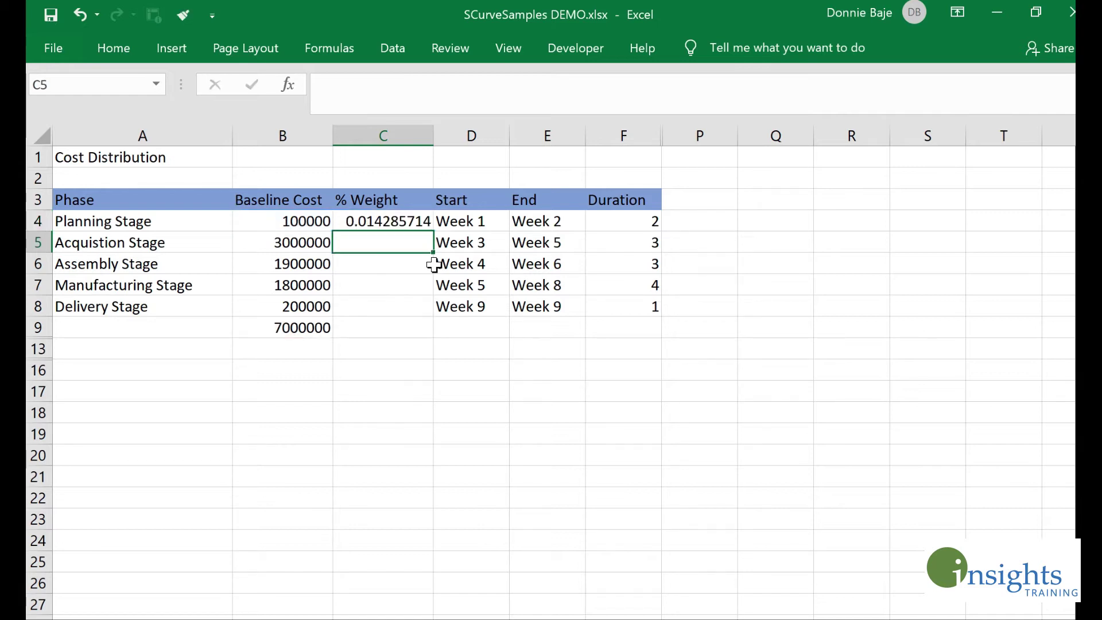
- Format the Planning Stage's weight in C4 as a percentage with two decimal places
left_click(405, 223)
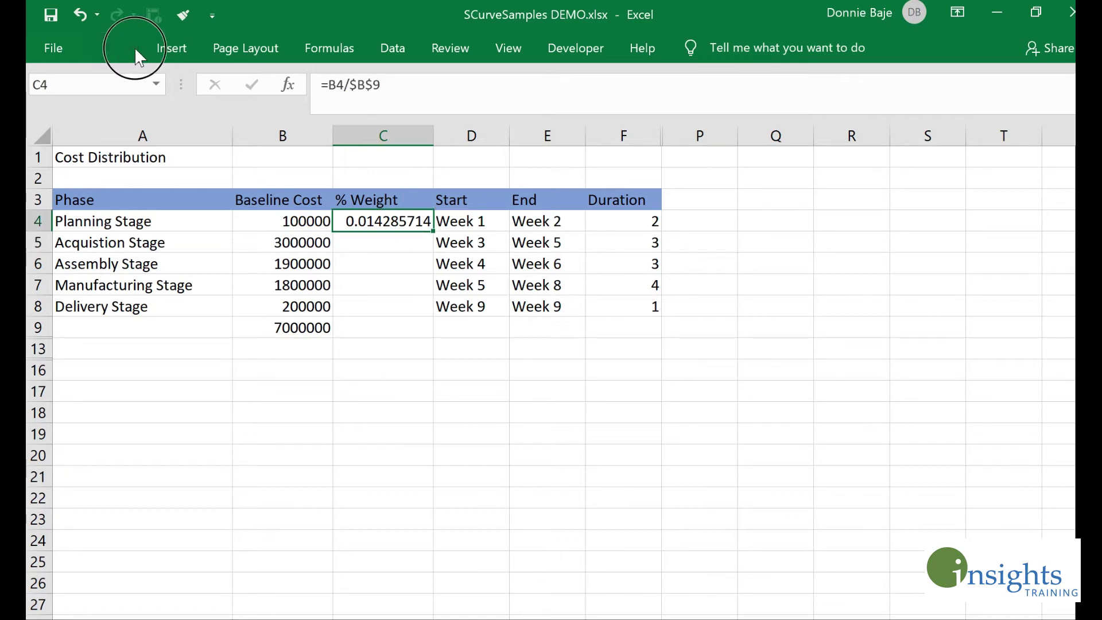
left_click(115, 48)
left_click(561, 105)
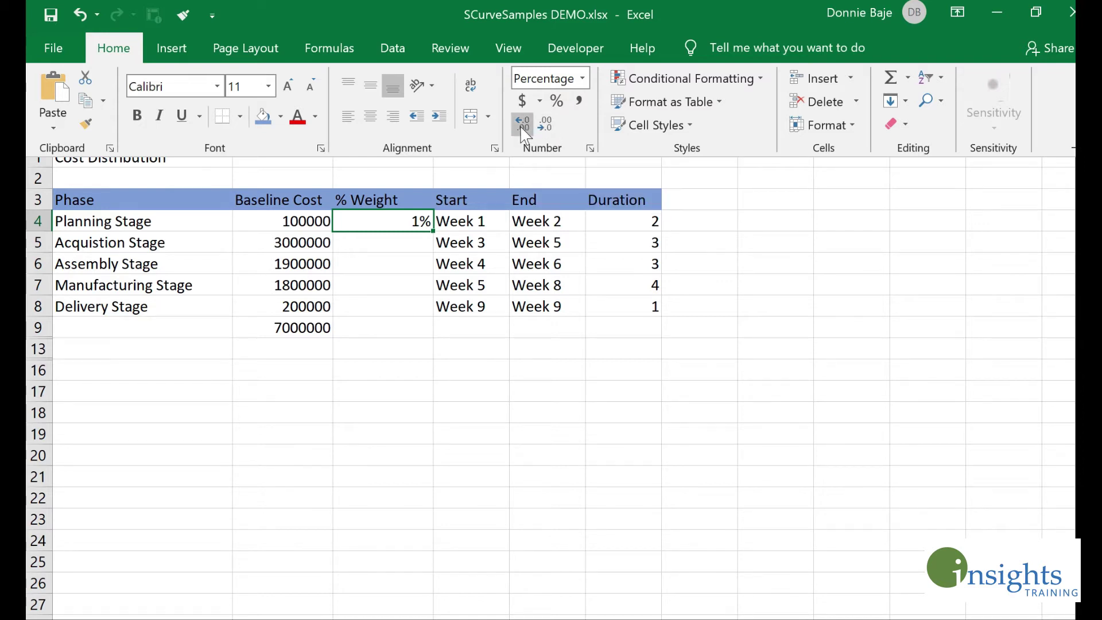
left_click(523, 128)
left_click(523, 128)
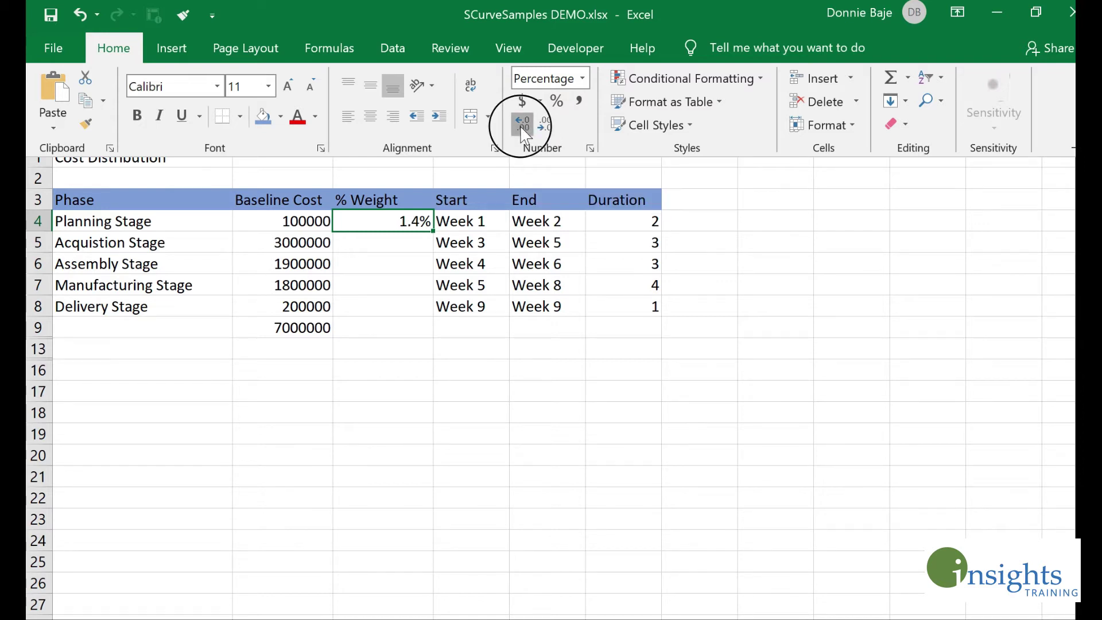
- Copy the weight formula from C4 down to C8 for the remaining phases
left_click(434, 230)
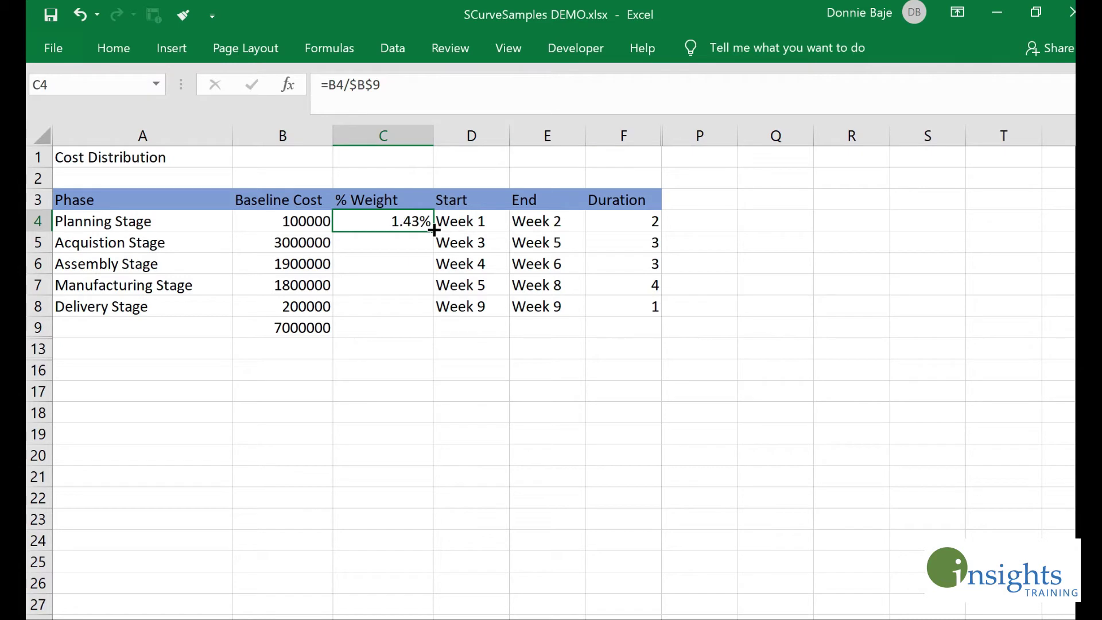
left_click_drag(433, 230, 433, 313)
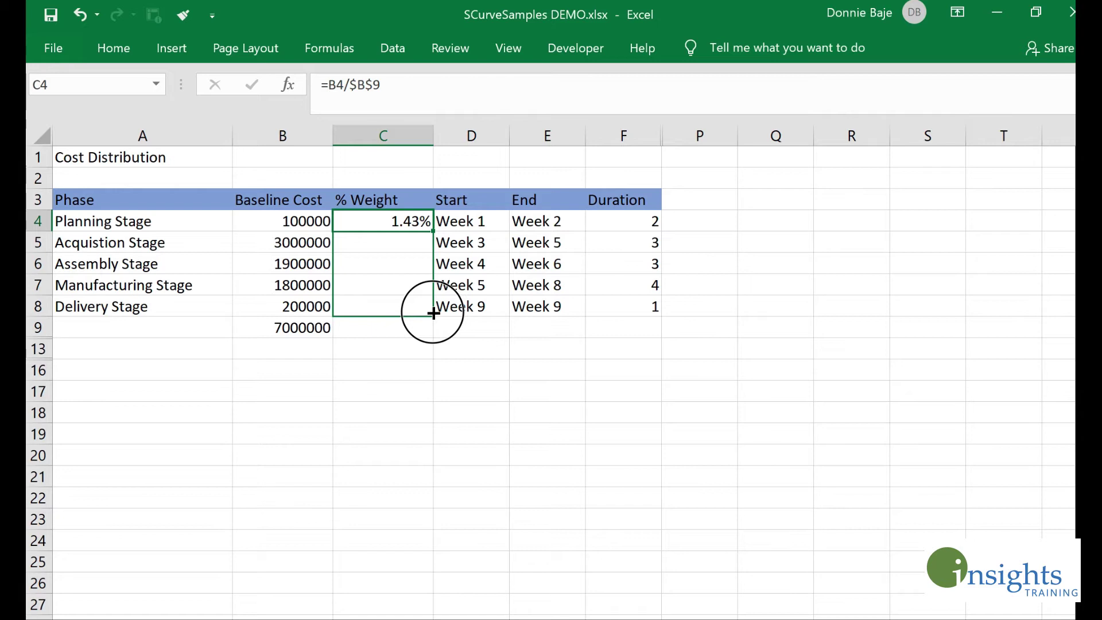
left_click_drag(433, 314, 434, 313)
left_click(525, 290)
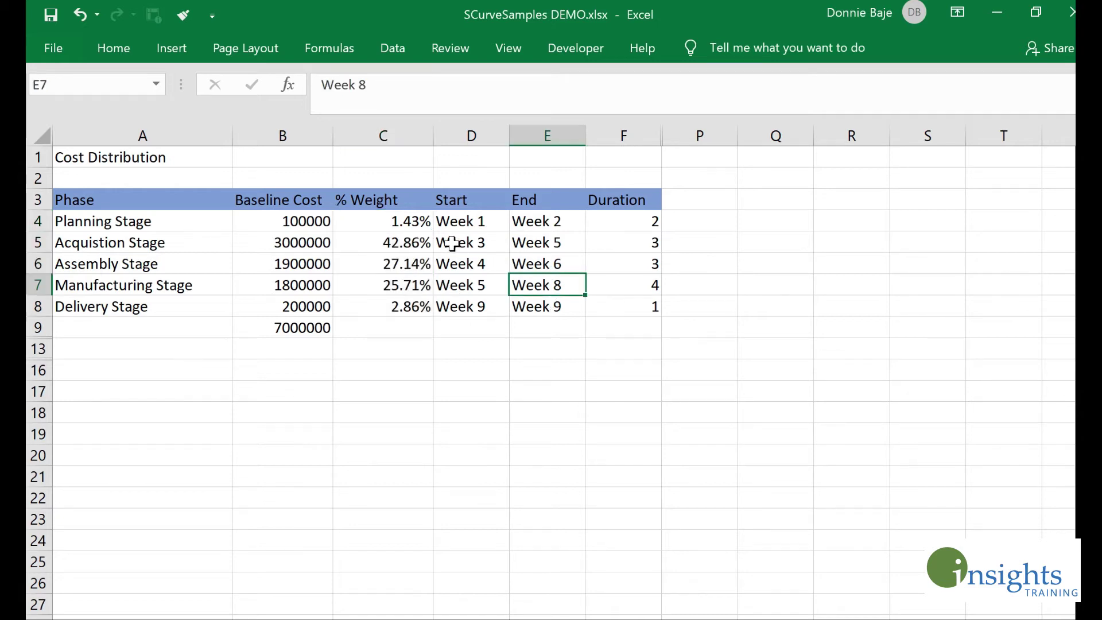
left_click(414, 224)
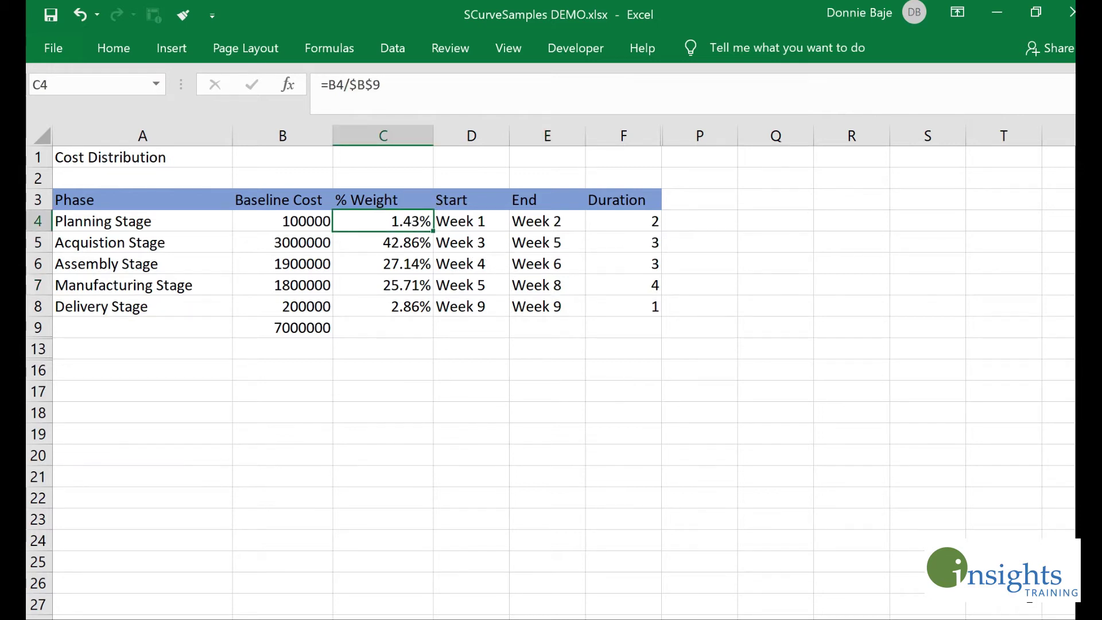
- Enter the header "Wk 1" in G3 and extend the series across row 3 to "Wk 9" in O3
mouse_move(692, 199)
left_mouse_down()
mouse_move(694, 221)
mouse_move(693, 202)
left_mouse_up()
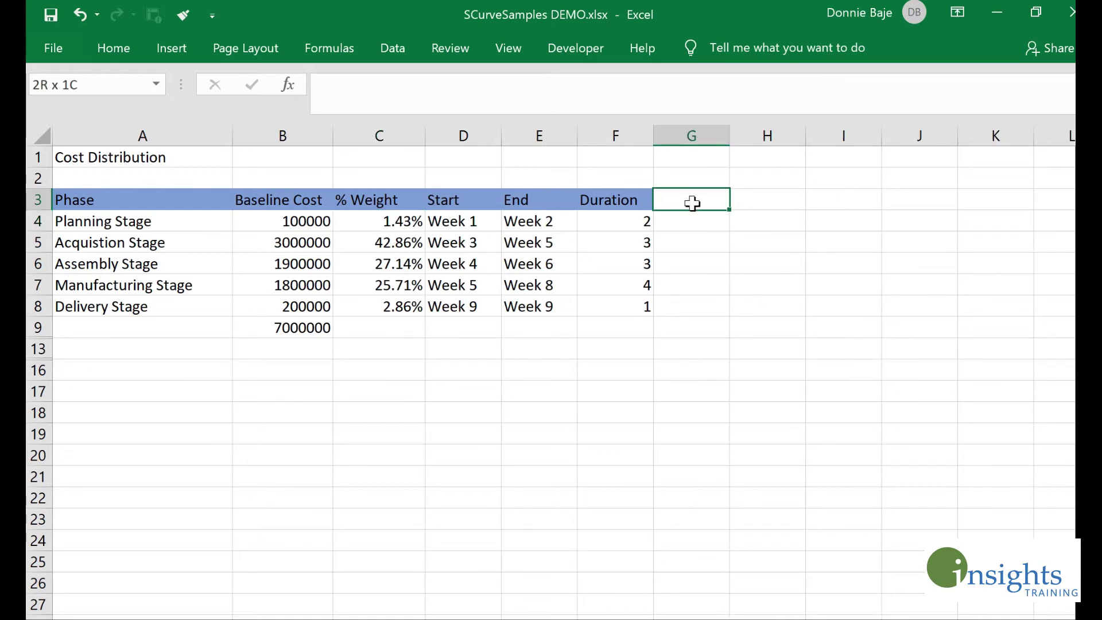
left_click(706, 230)
left_click(694, 198)
type("Wk 1")
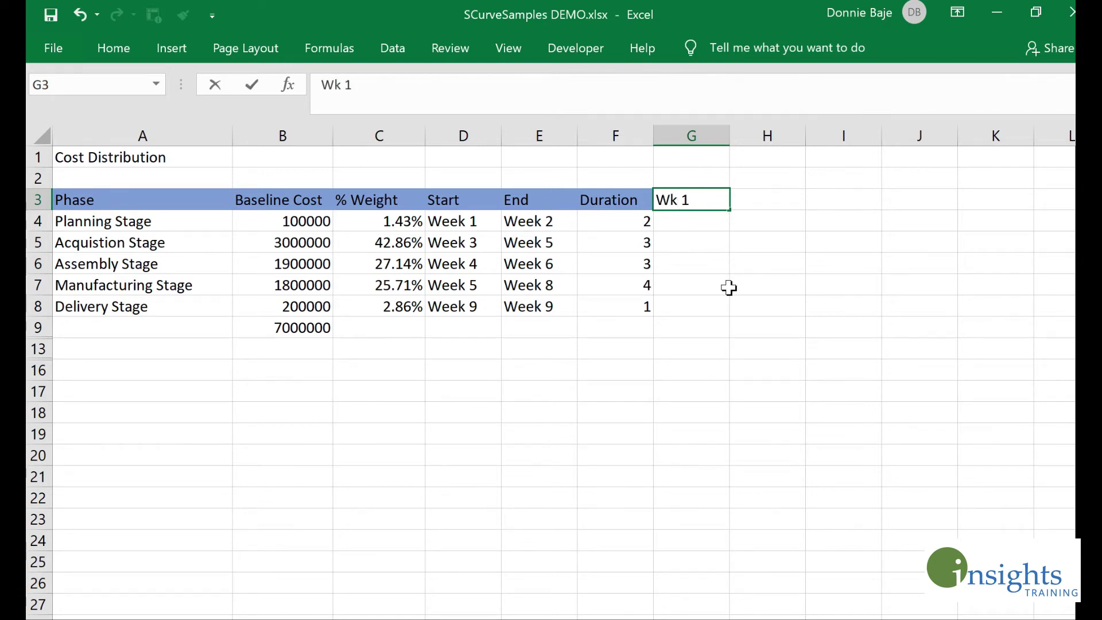
key("Tab")
left_click(696, 201)
left_click_drag(729, 211, 1028, 184)
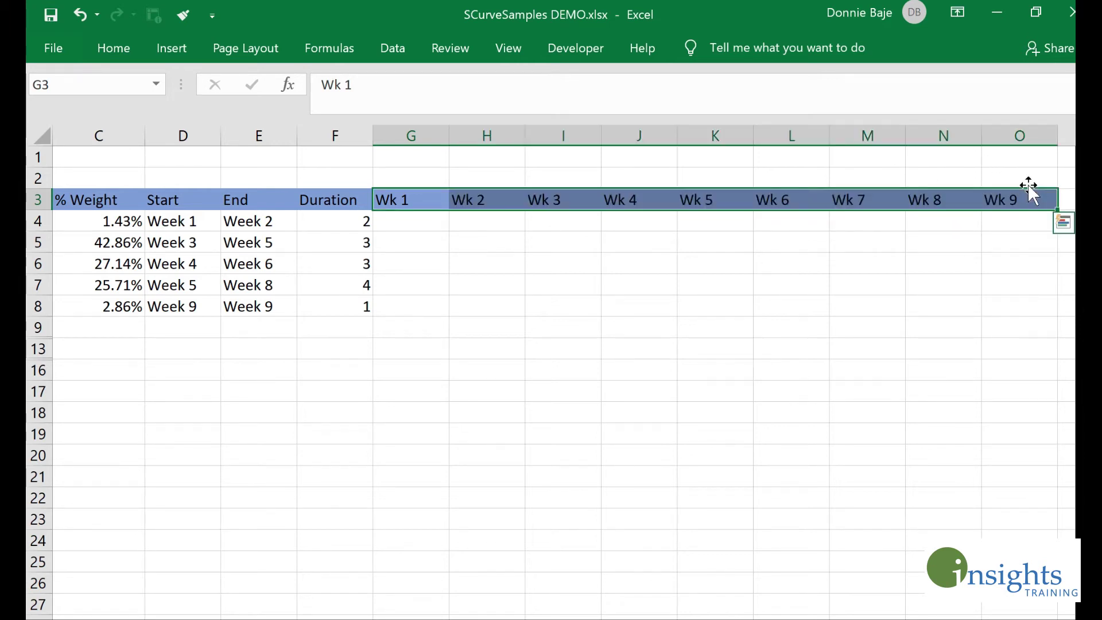
- Review the Planning Stage row, checking its cost, weight, start week, end week and duration
scroll(551, 358, "left", 1)
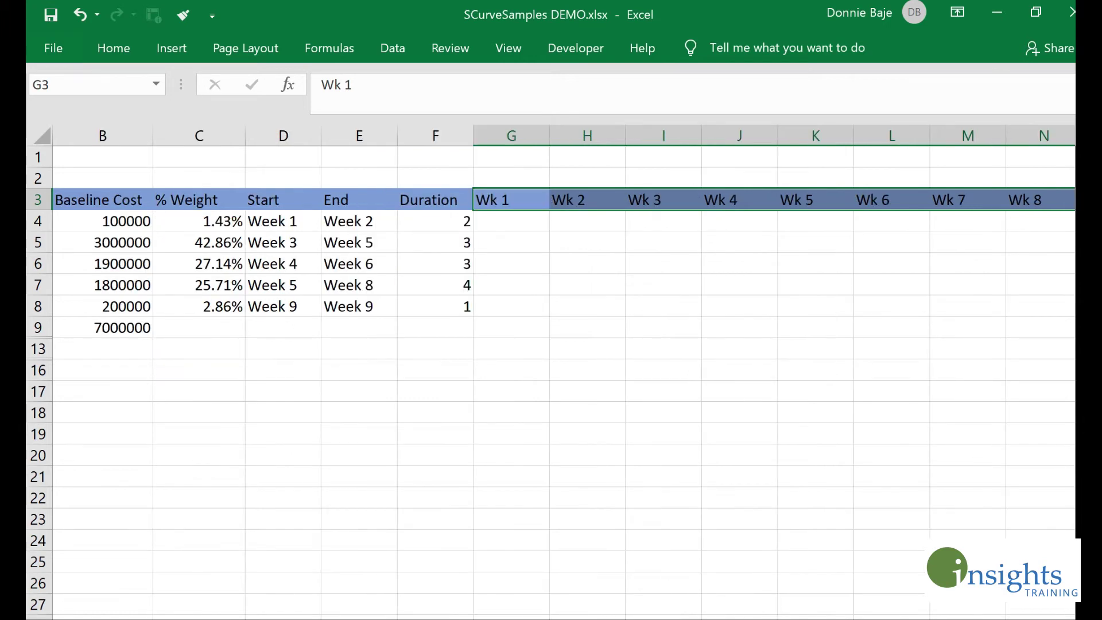
left_click(505, 216)
key("Left")
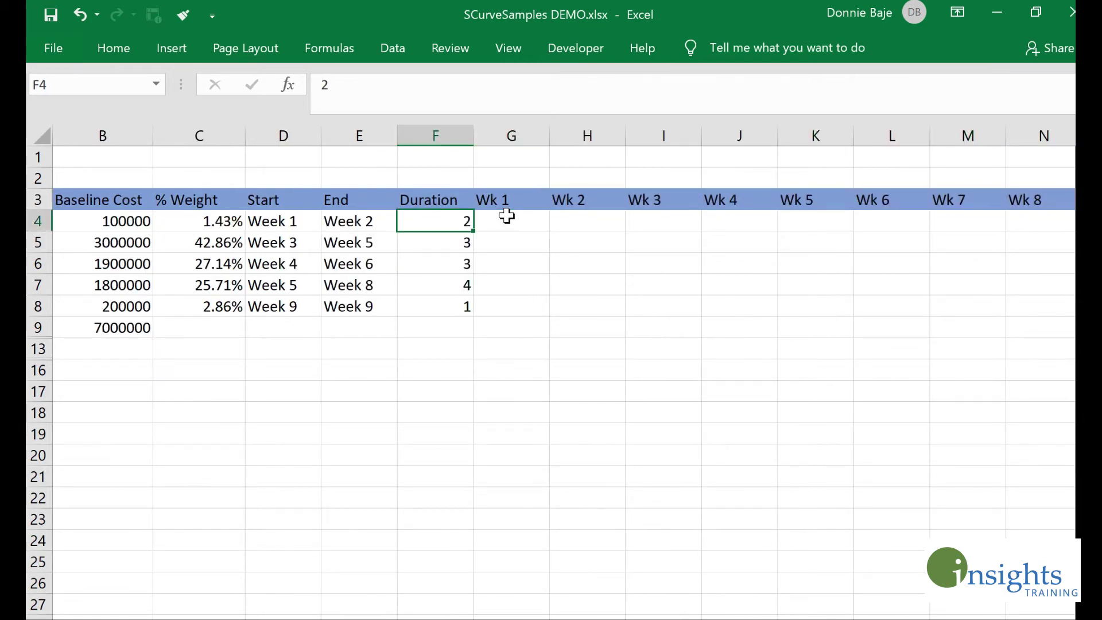
key("Left")
key("Left")
key("Left")
key("Left")
key("Left")
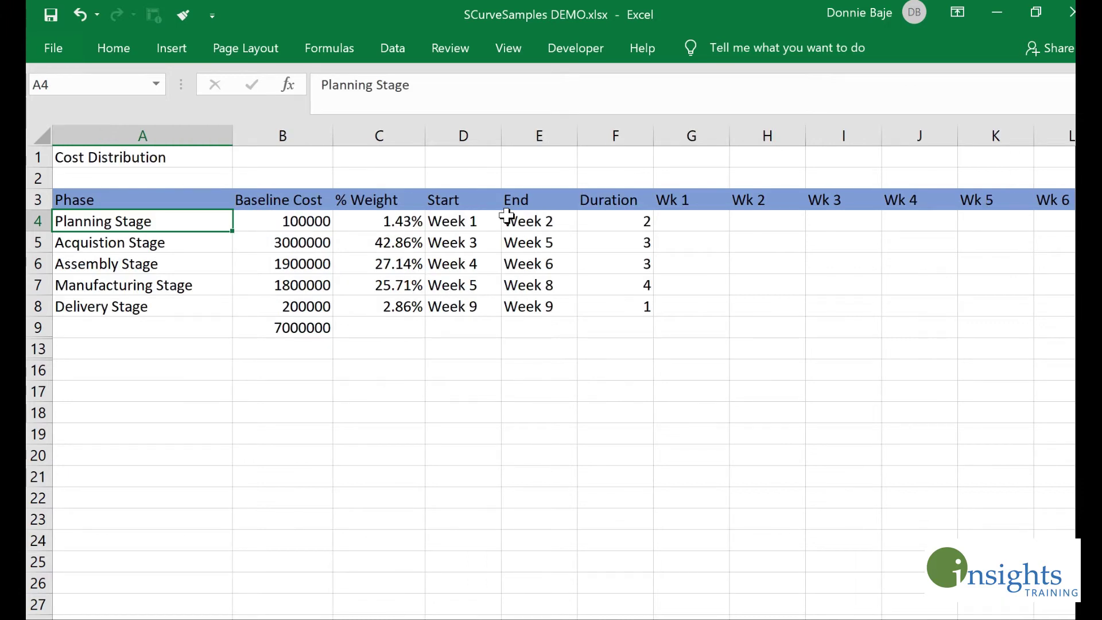
key("Right")
key("Right")
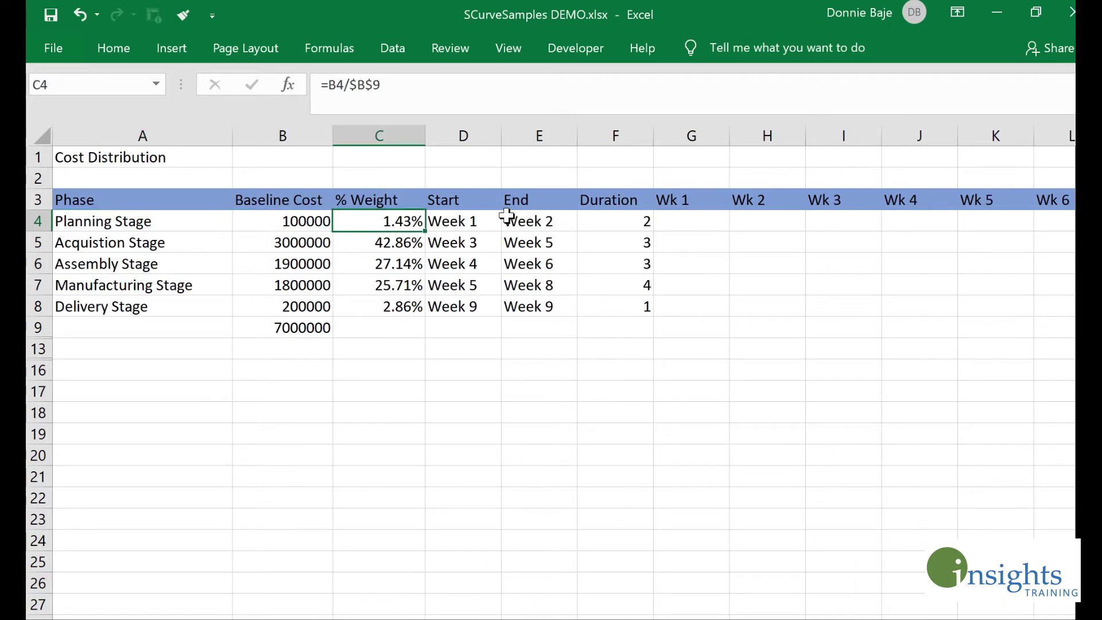
key("Right")
key("Right")
key("Right")
key("Right")
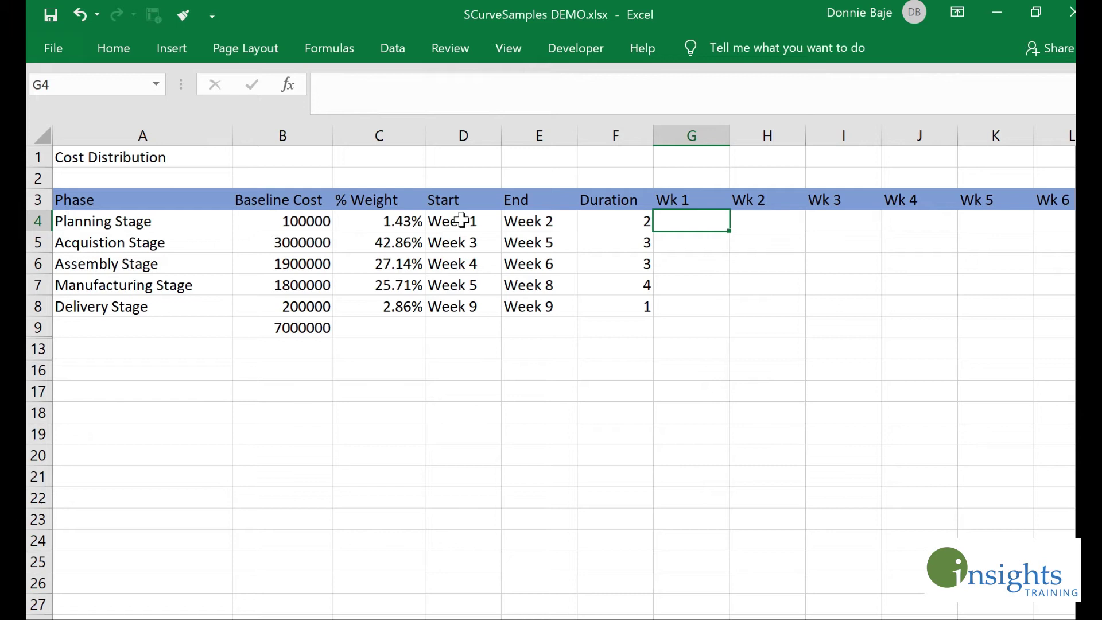
left_click_drag(462, 220, 525, 221)
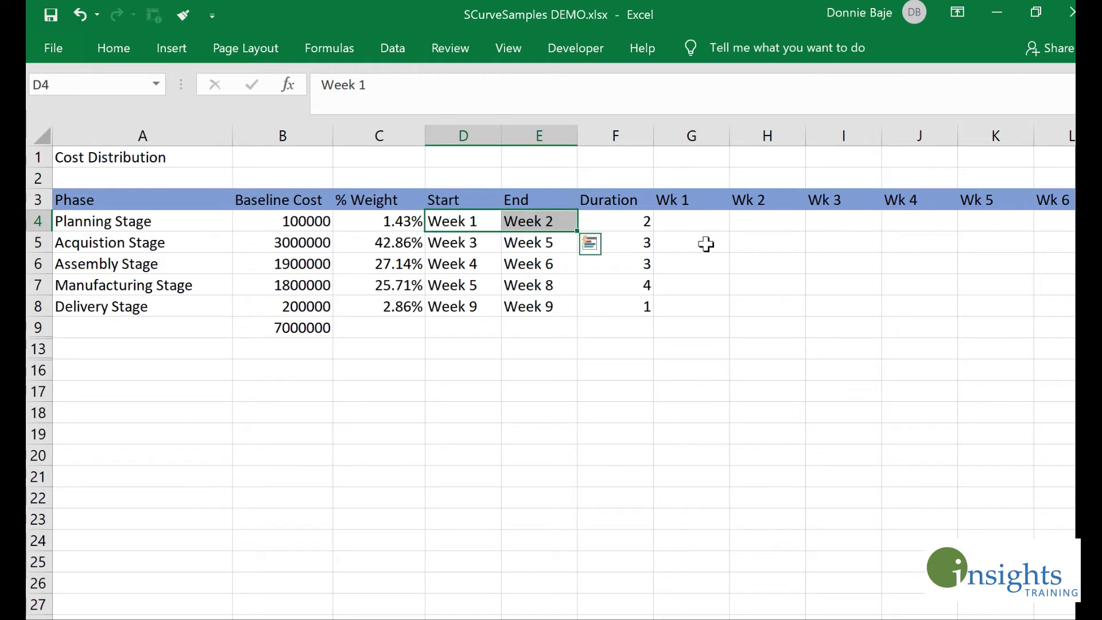
- Calculate the Planning Stage's weekly weight in G4 with =$C4/$F4, locking the weight and duration columns
left_click(702, 219)
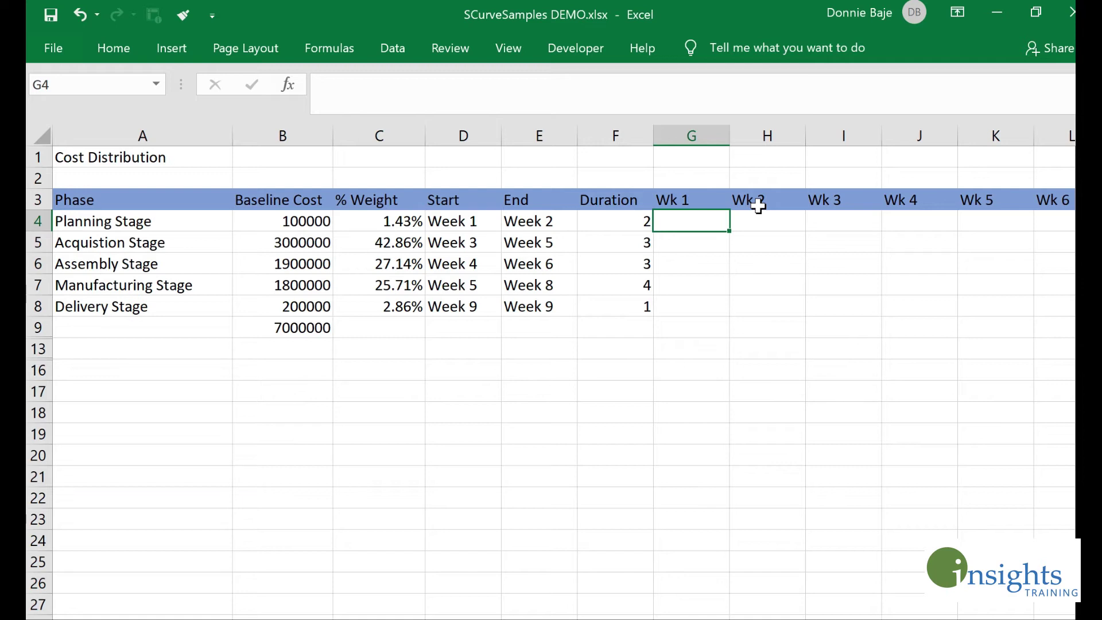
type("=")
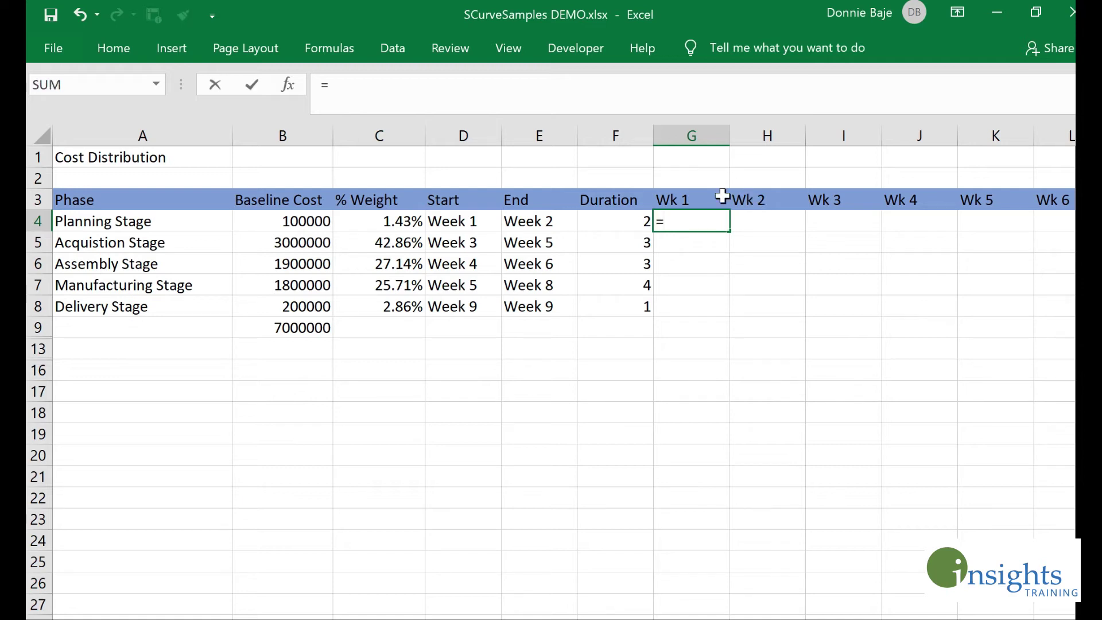
left_click(387, 221)
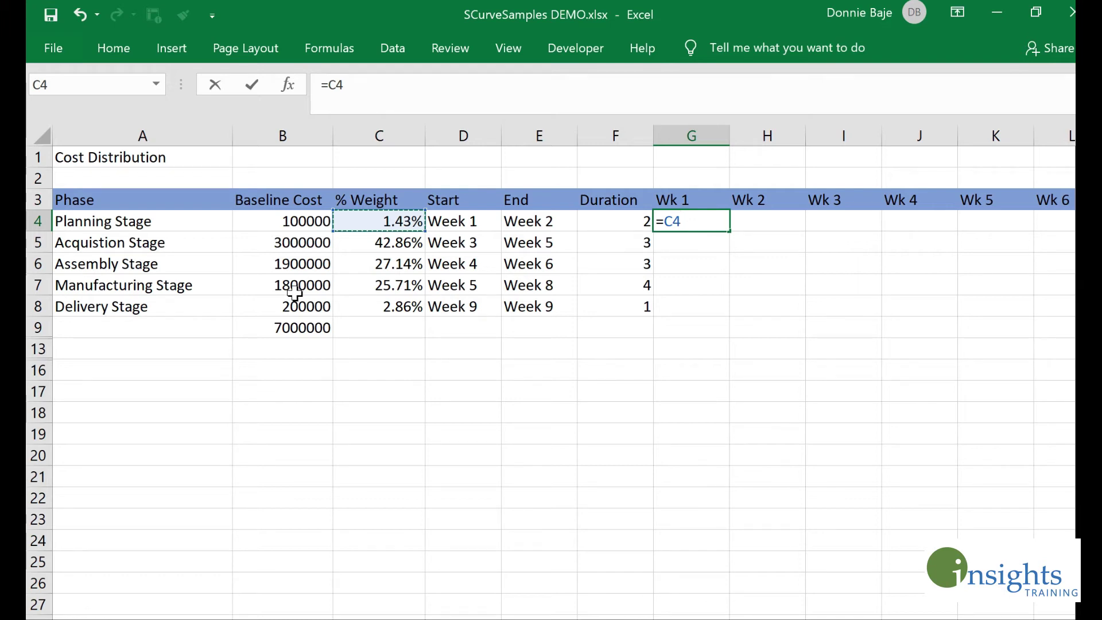
type("/")
left_click(605, 224)
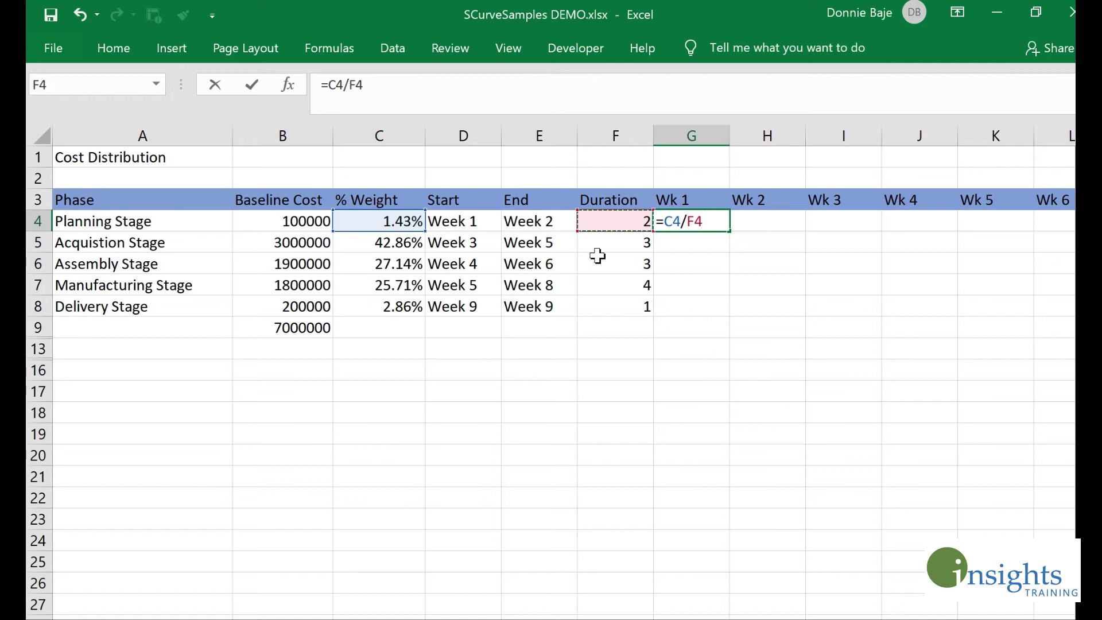
left_click(694, 221)
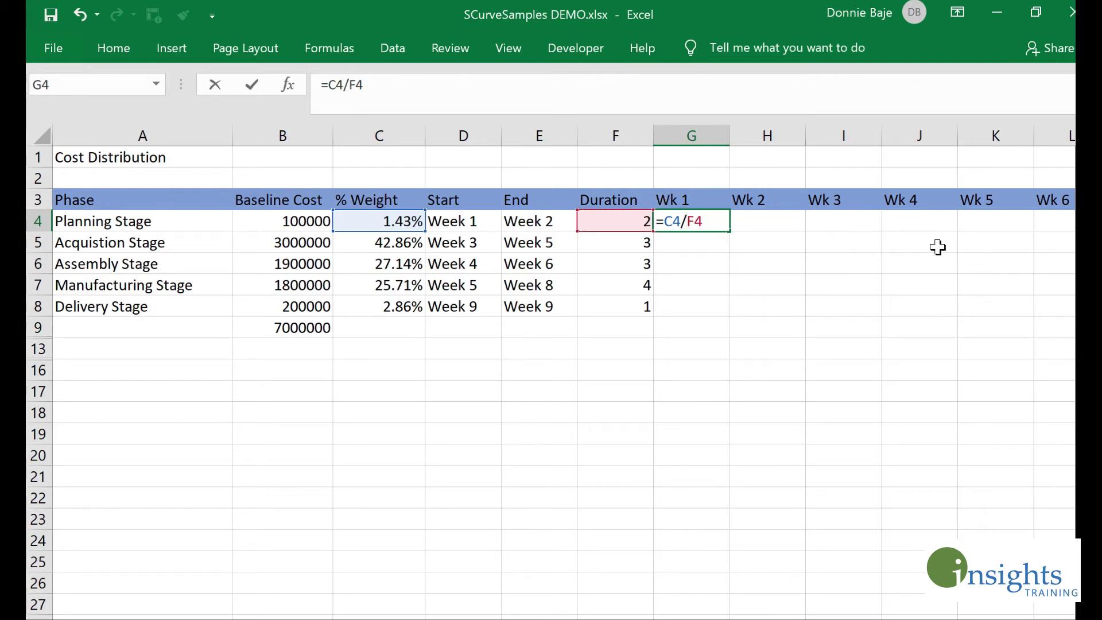
type("$")
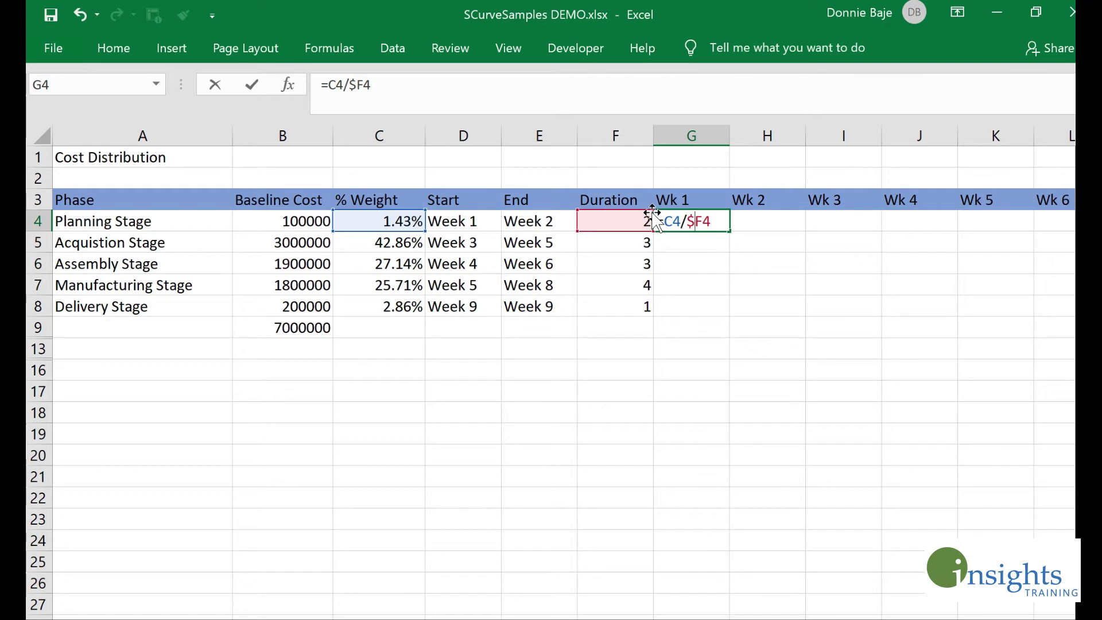
left_click(667, 222)
type("$")
left_click_drag(665, 221, 693, 222)
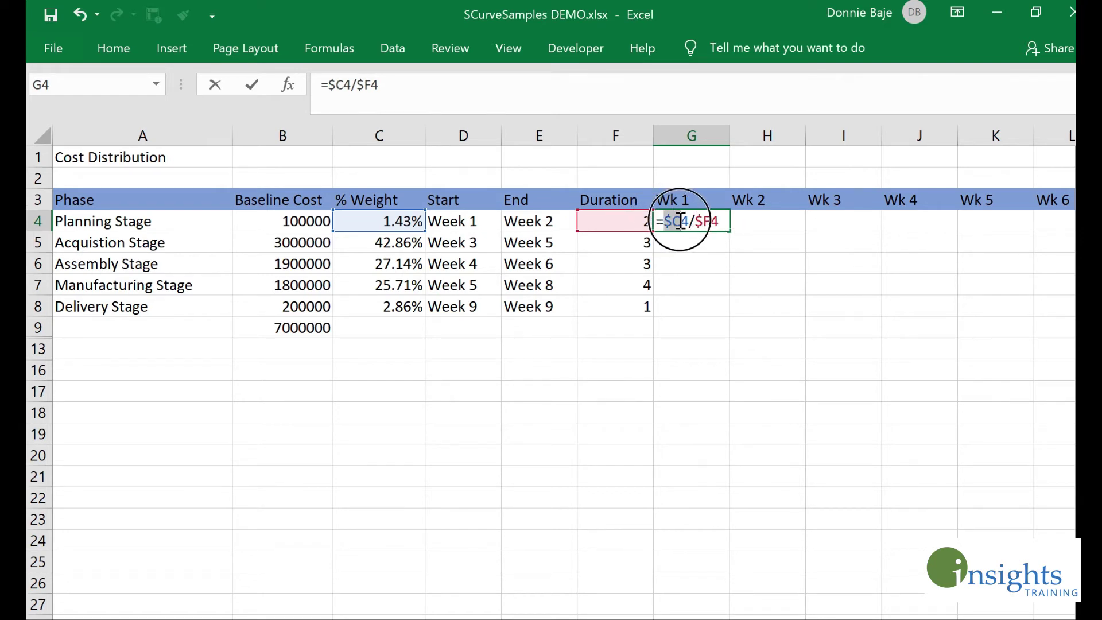
left_click(716, 221)
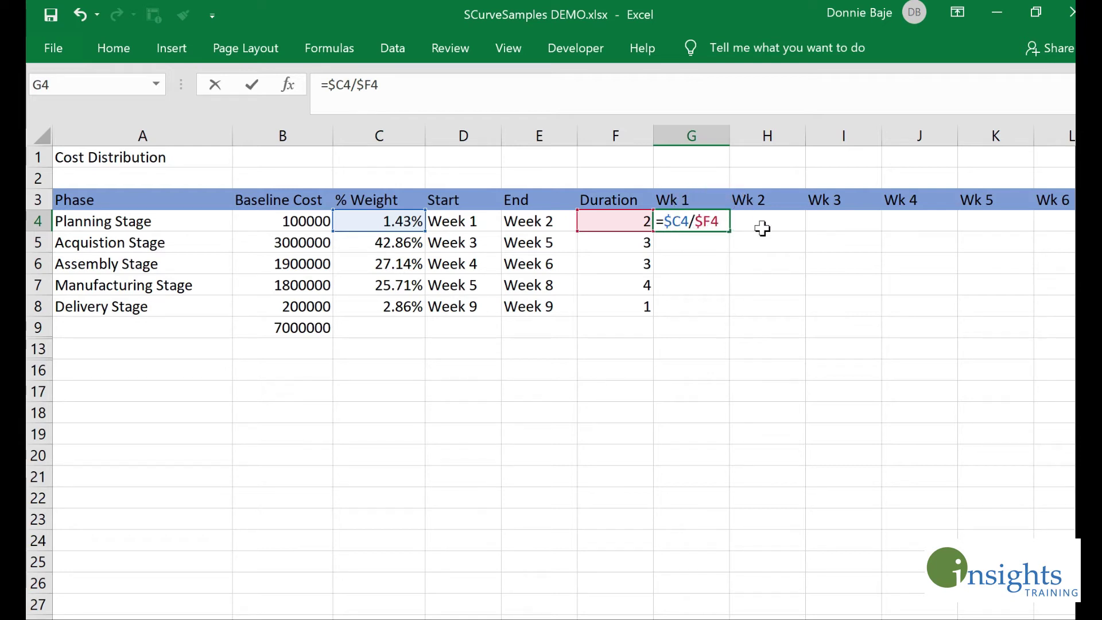
key("Return")
- Copy the Planning Stage's weekly weight formula from G4 to the Wk 2 cell H4
left_click(714, 222)
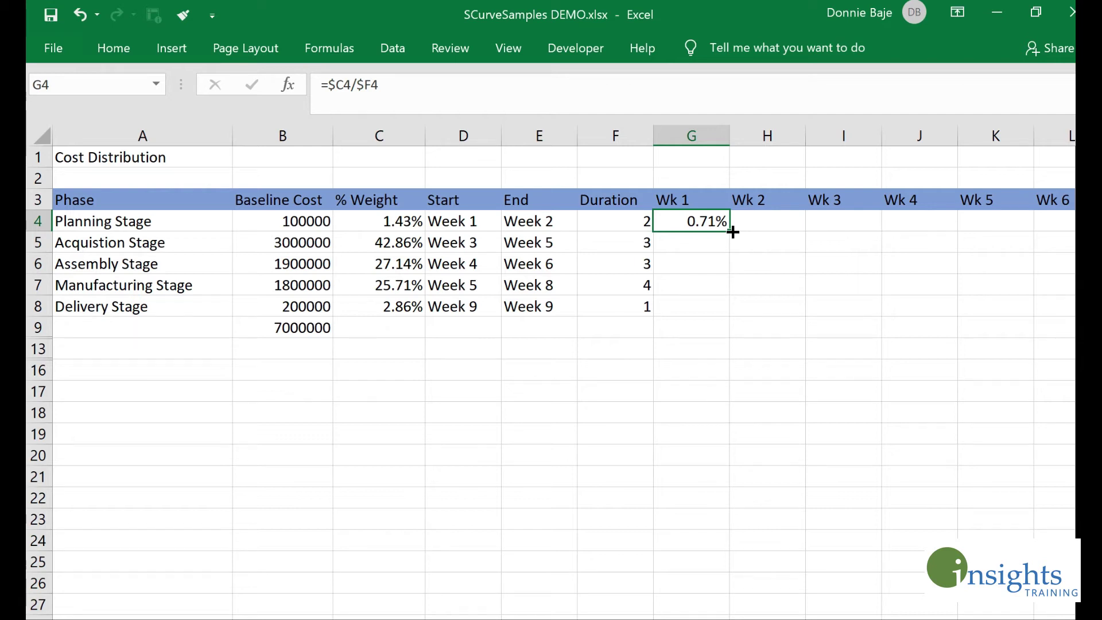
left_click_drag(733, 231, 770, 236)
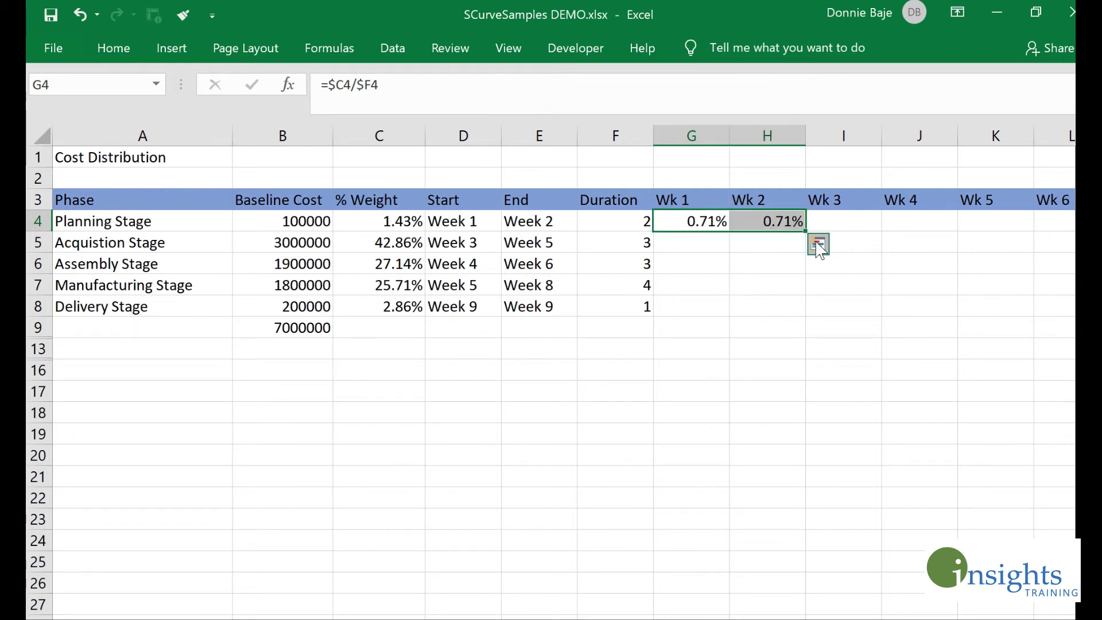
left_click(786, 221)
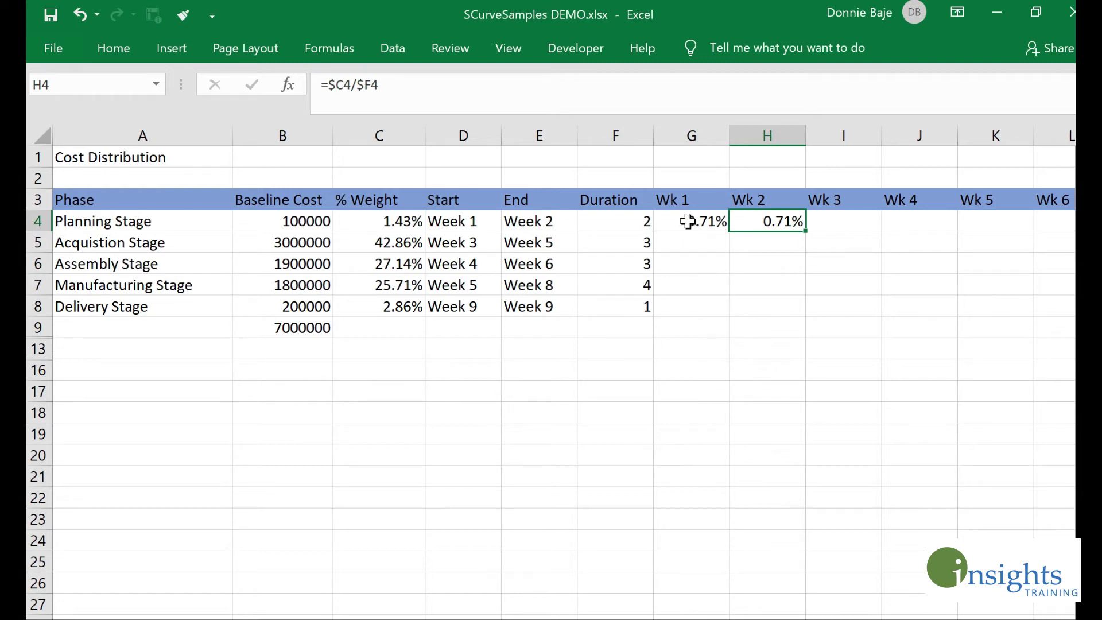
- Compare the Planning Stage's weekly weights in G4:H4 with its start and end weeks in D4:E4
left_click(723, 223)
left_click_drag(723, 223, 745, 221)
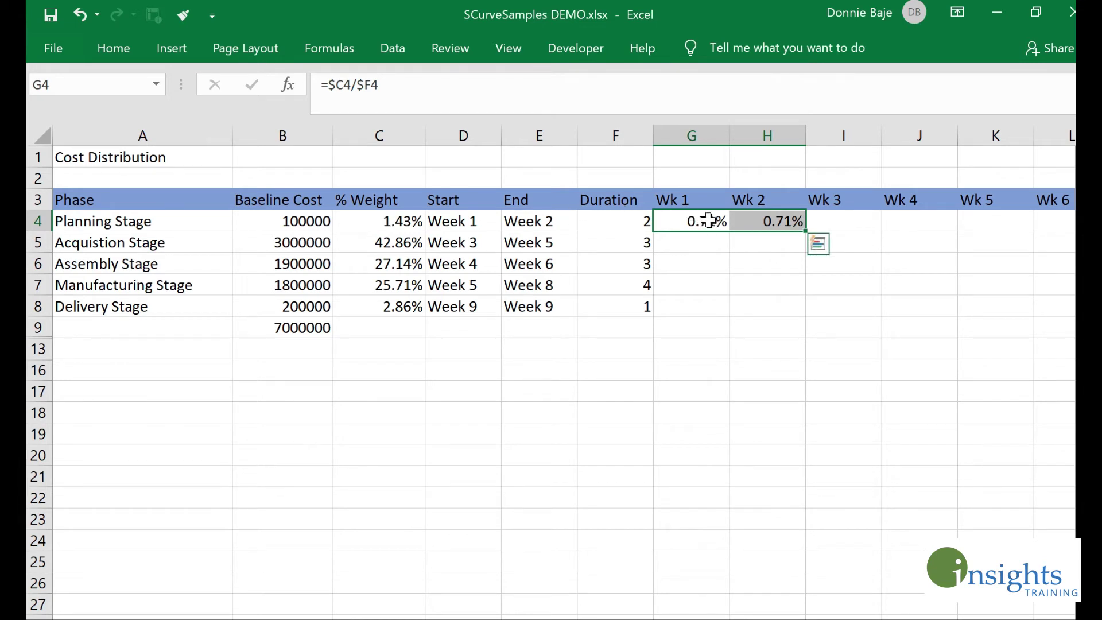
left_click_drag(709, 221, 773, 225)
left_click(462, 221)
left_click_drag(504, 221, 512, 220)
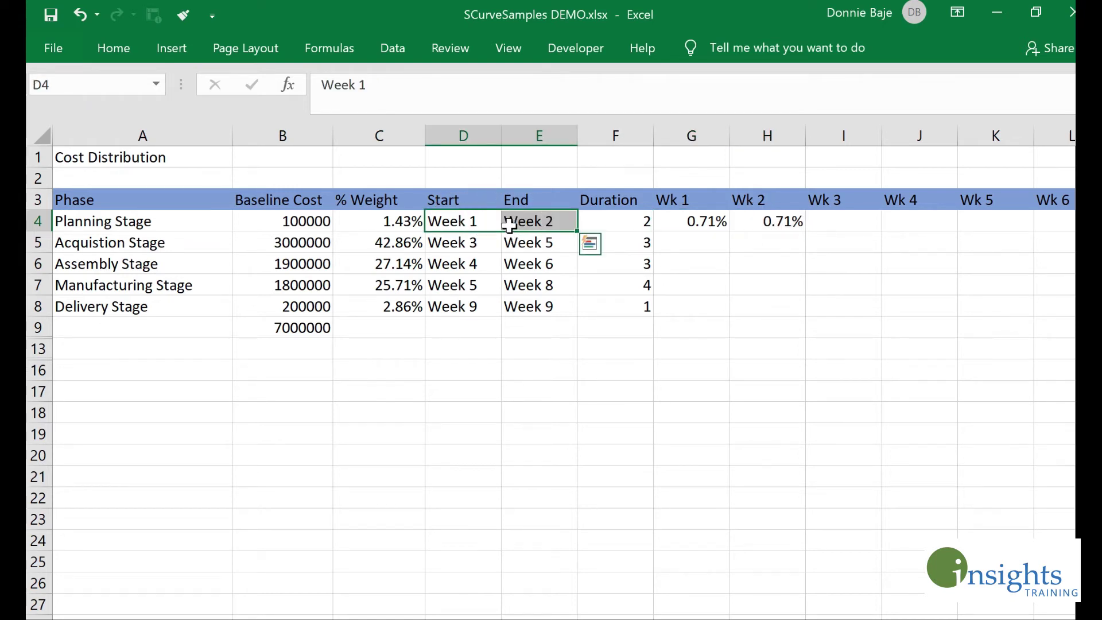
- Calculate the Acquisition Stage's weekly weight in the Wk 3 cell I5 with =$C5/$F5, locking the weight and duration columns
left_click_drag(478, 221, 504, 221)
left_click(463, 243)
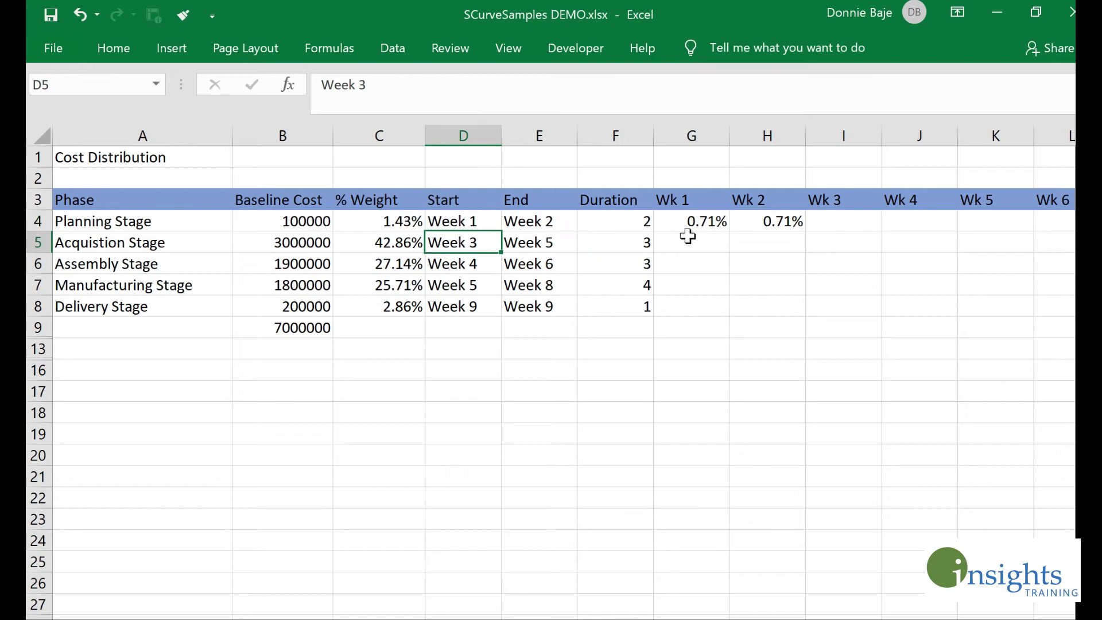
left_click(841, 240)
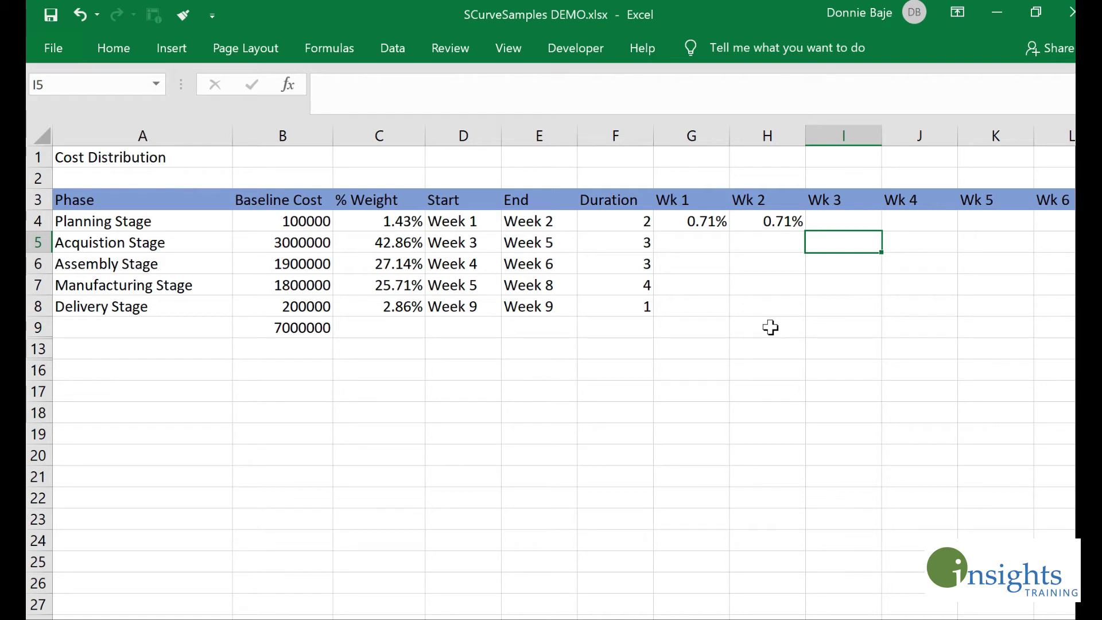
type("=")
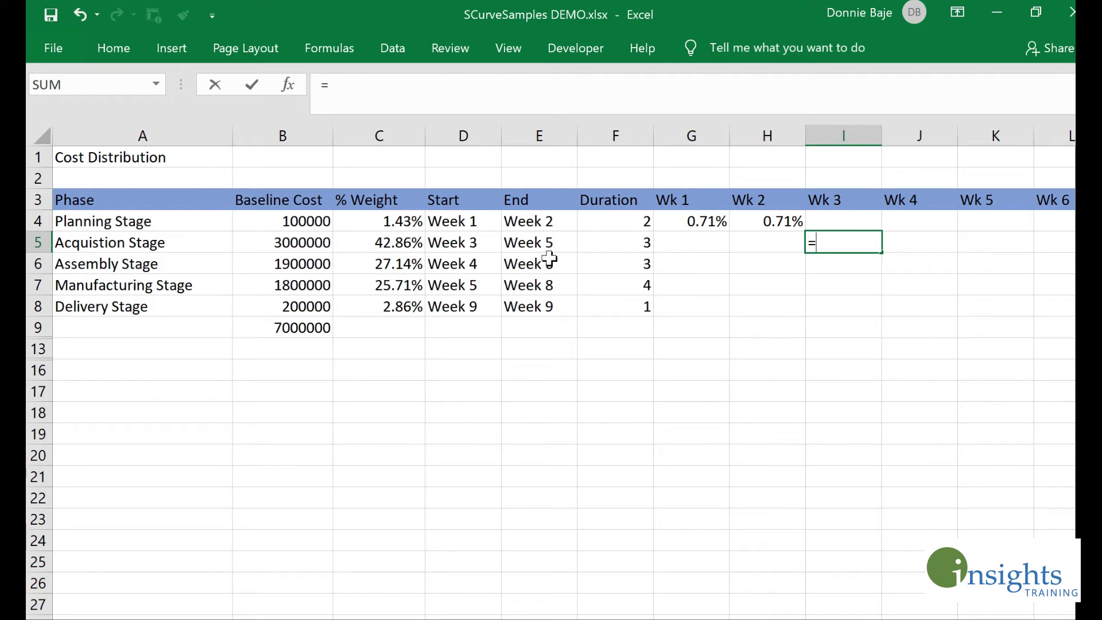
left_click(376, 240)
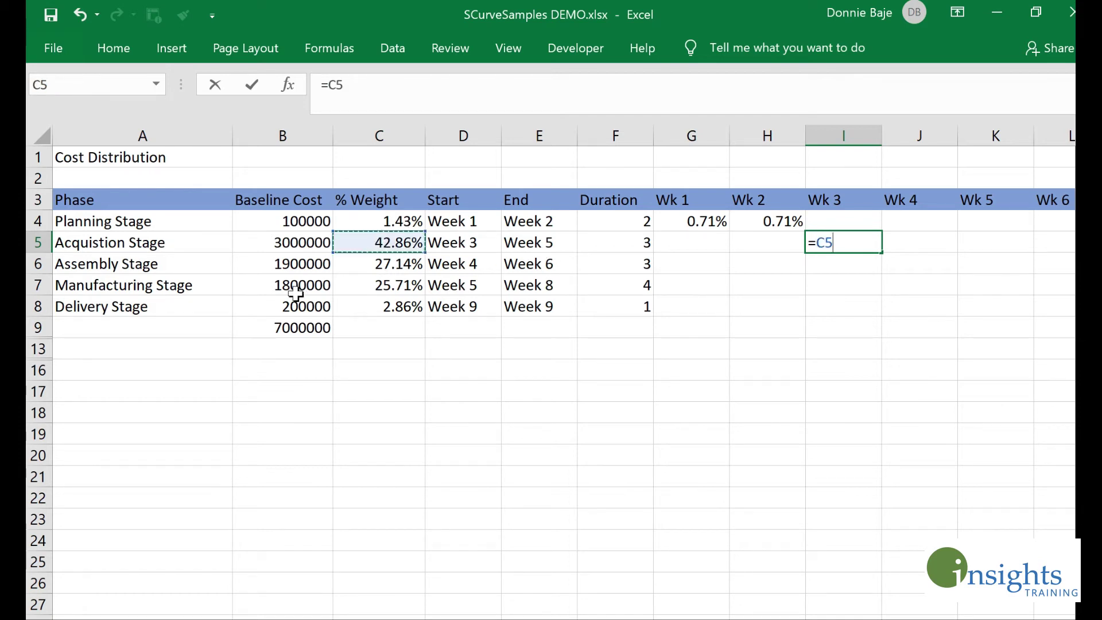
type("/")
left_click(608, 240)
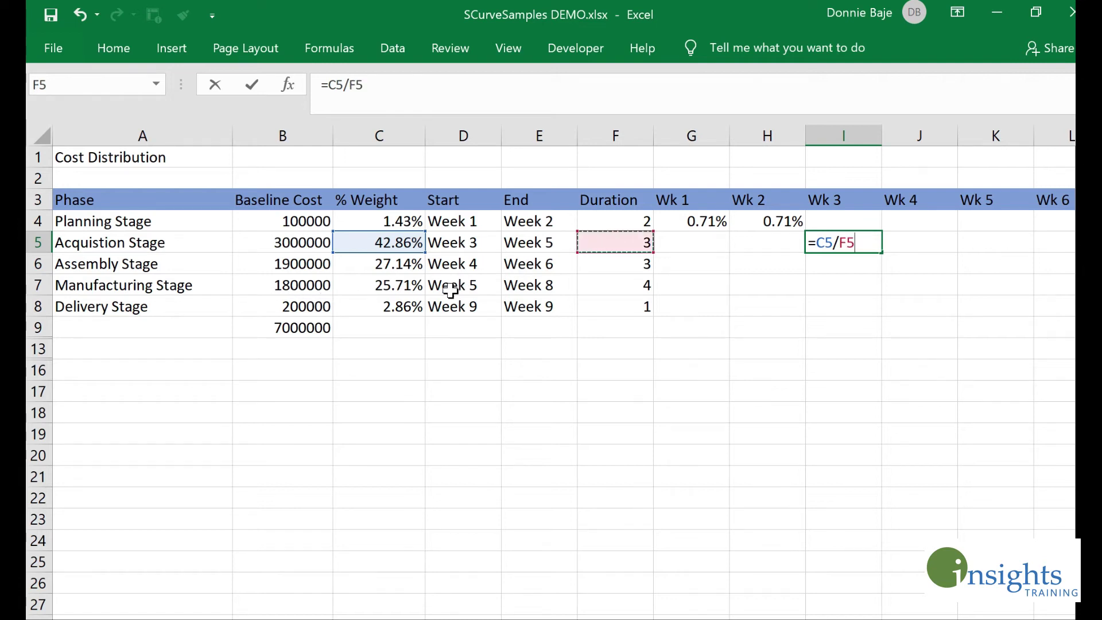
left_click(818, 241)
type("$")
left_click(847, 243)
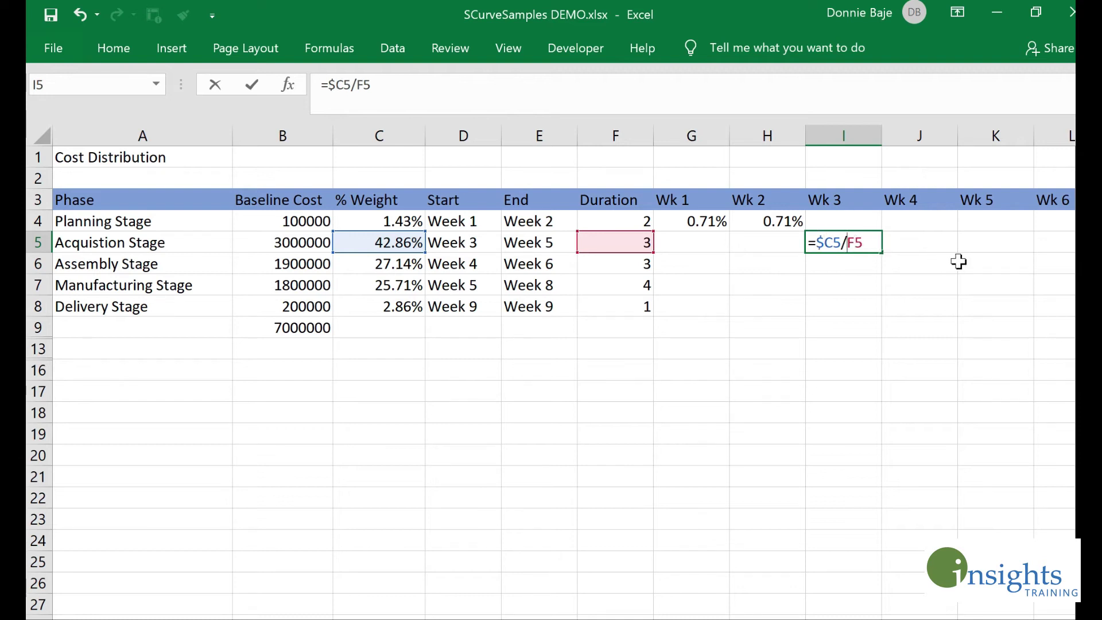
type("$")
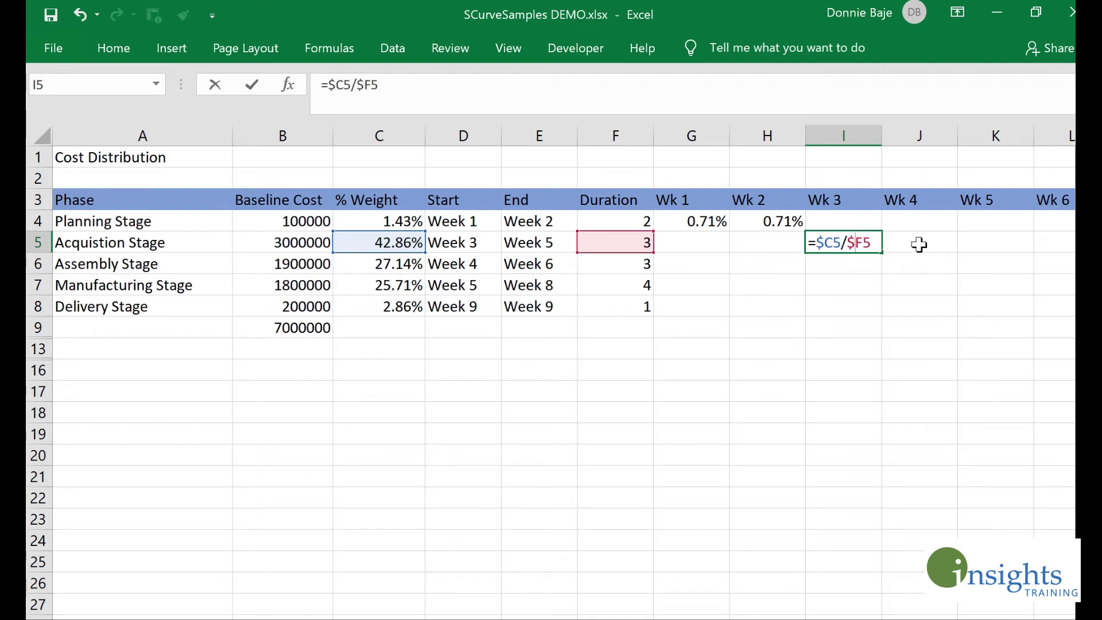
key("Return")
key("Up")
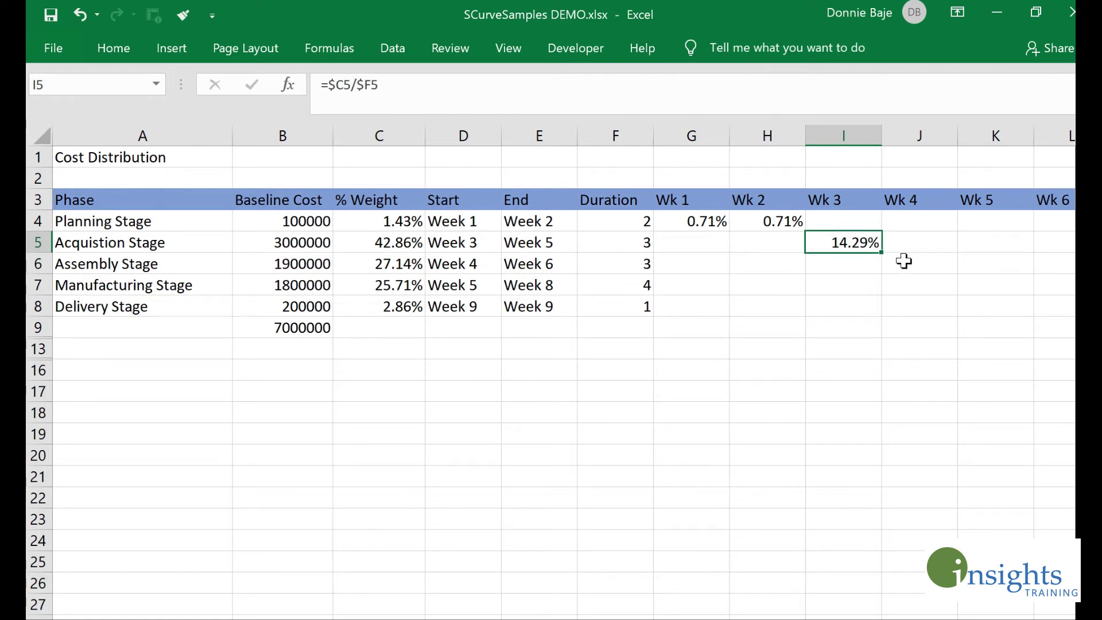
- Copy the Acquisition Stage's weekly weight formula from I5 to the Wk 4 and Wk 5 cells and check each cell's formula
left_click_drag(885, 252, 997, 249)
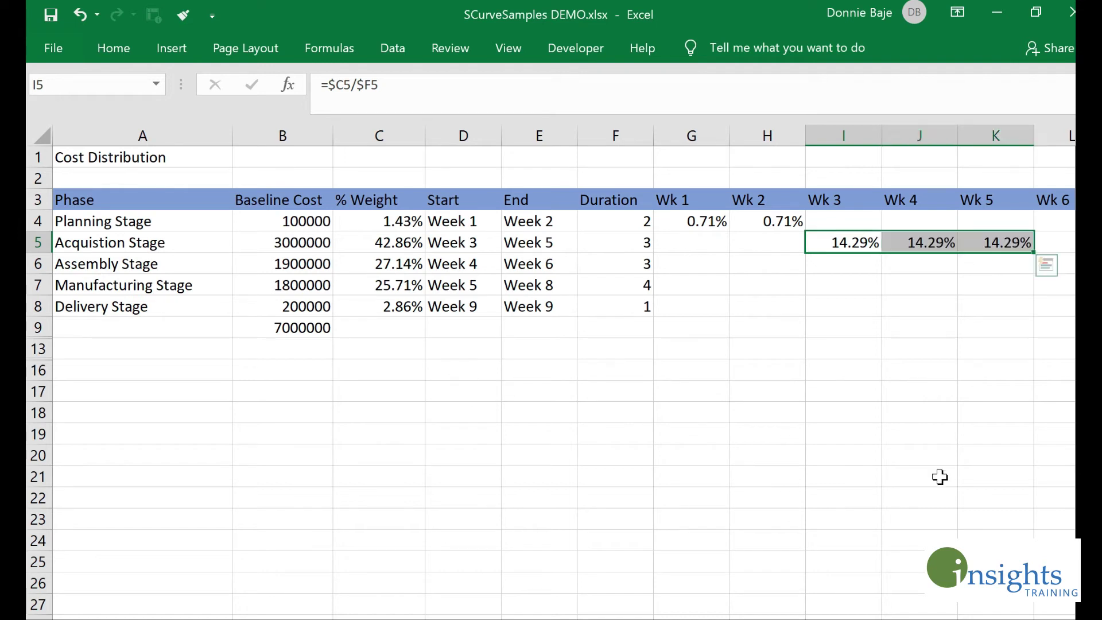
scroll(550, 373, "down", 3)
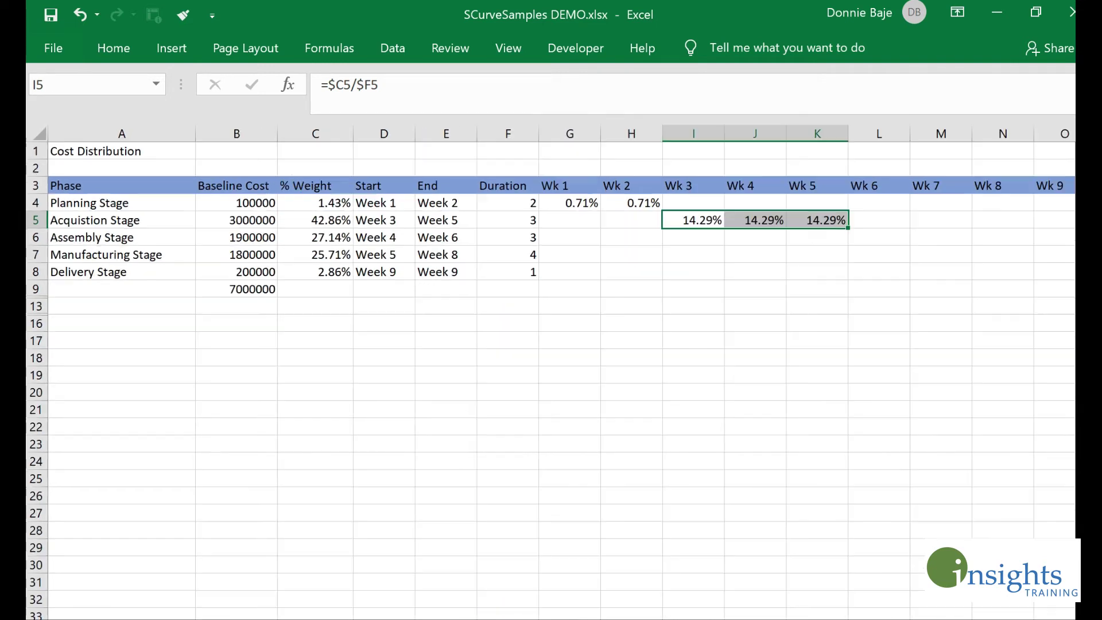
left_click(878, 444)
left_click(691, 222)
left_click_drag(691, 221, 826, 216)
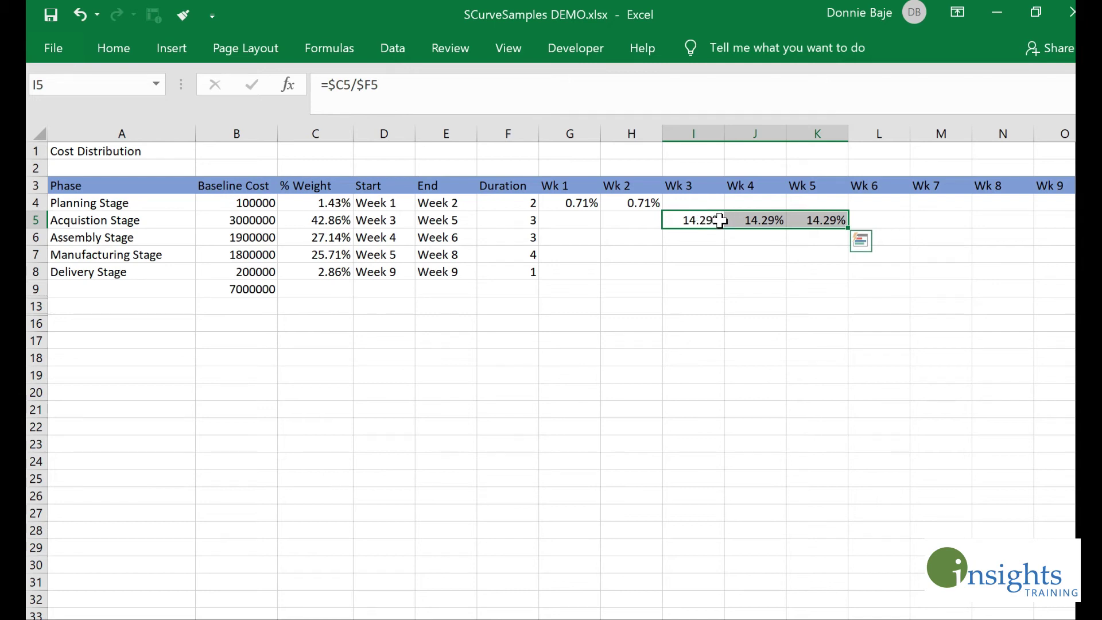
left_click(705, 220)
left_click(757, 221)
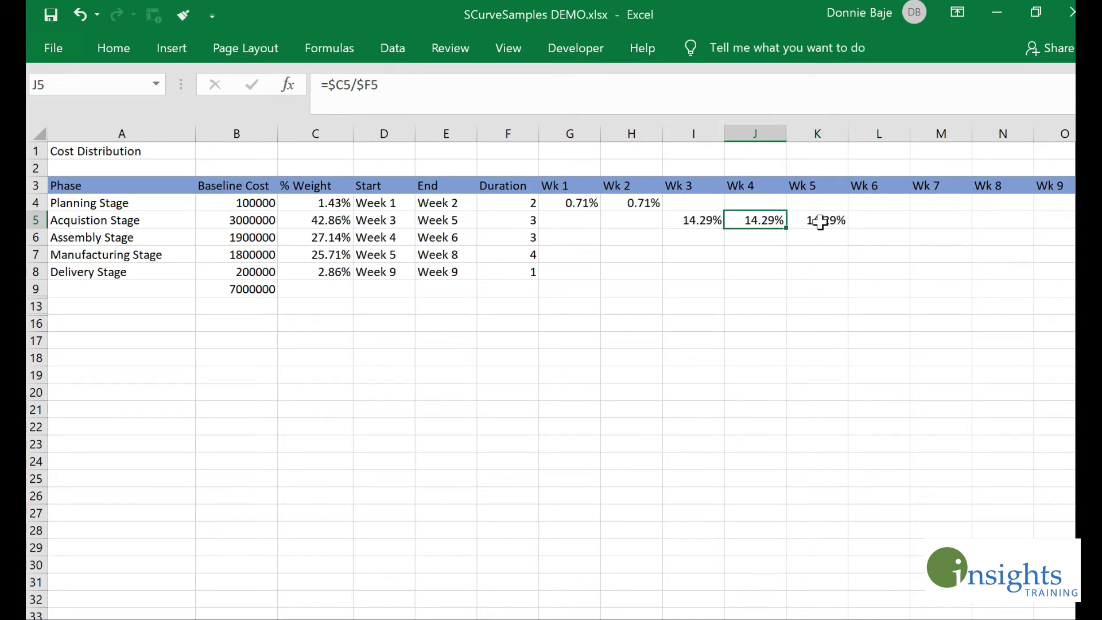
left_click(818, 221)
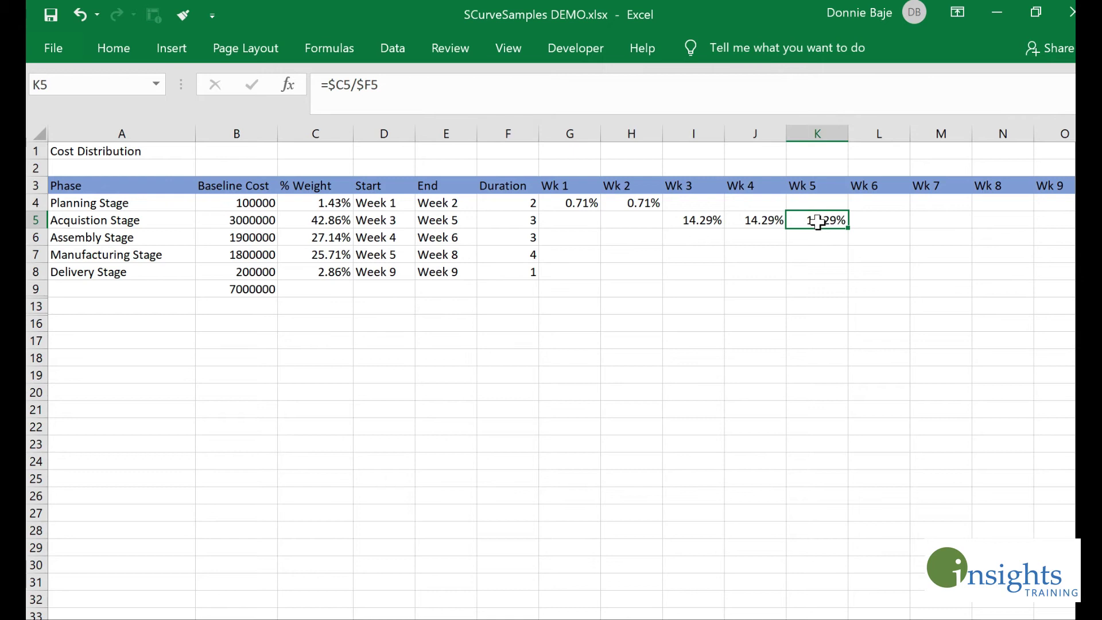
- Calculate the Assembly Stage's weekly weight in J6 with =$C6/$F6 and copy it to the Wk 5 and Wk 6 cells
left_click(755, 236)
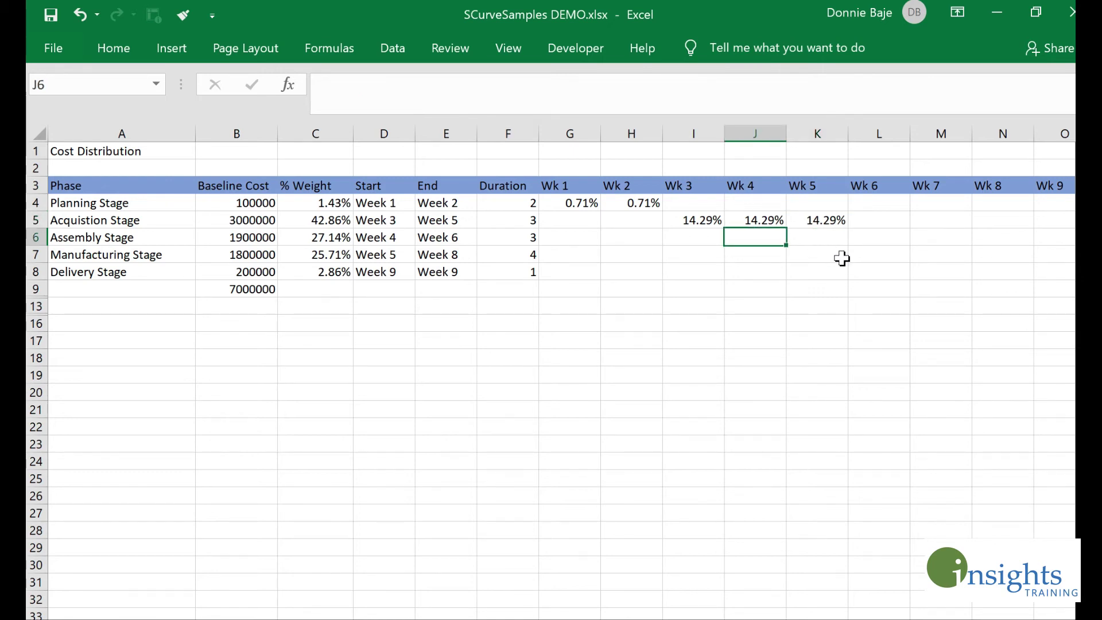
type("=")
left_click(312, 238)
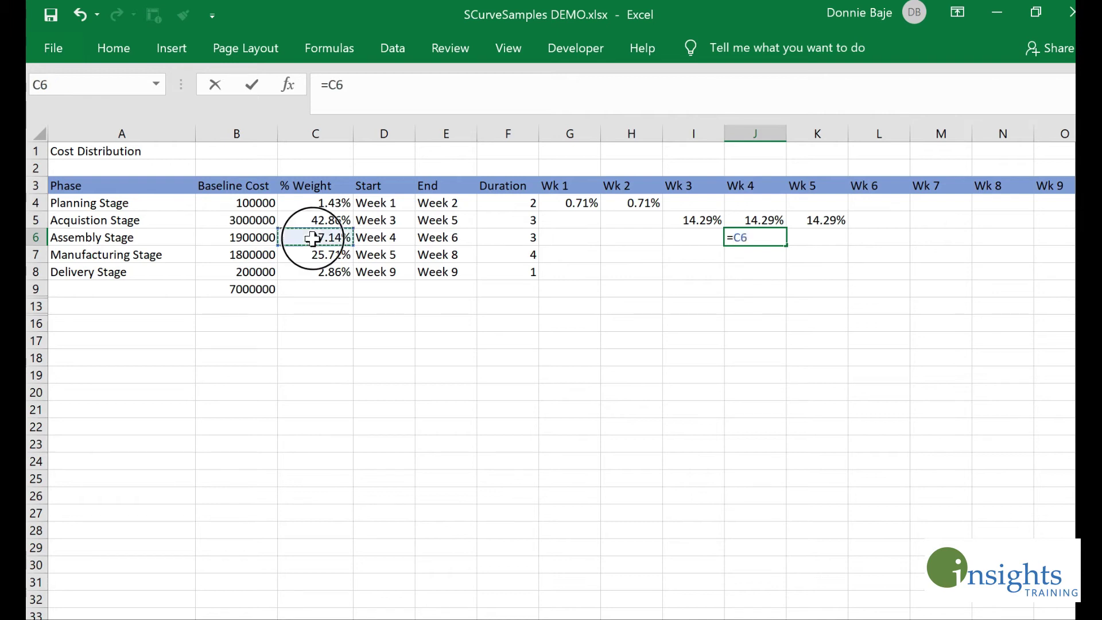
type("/")
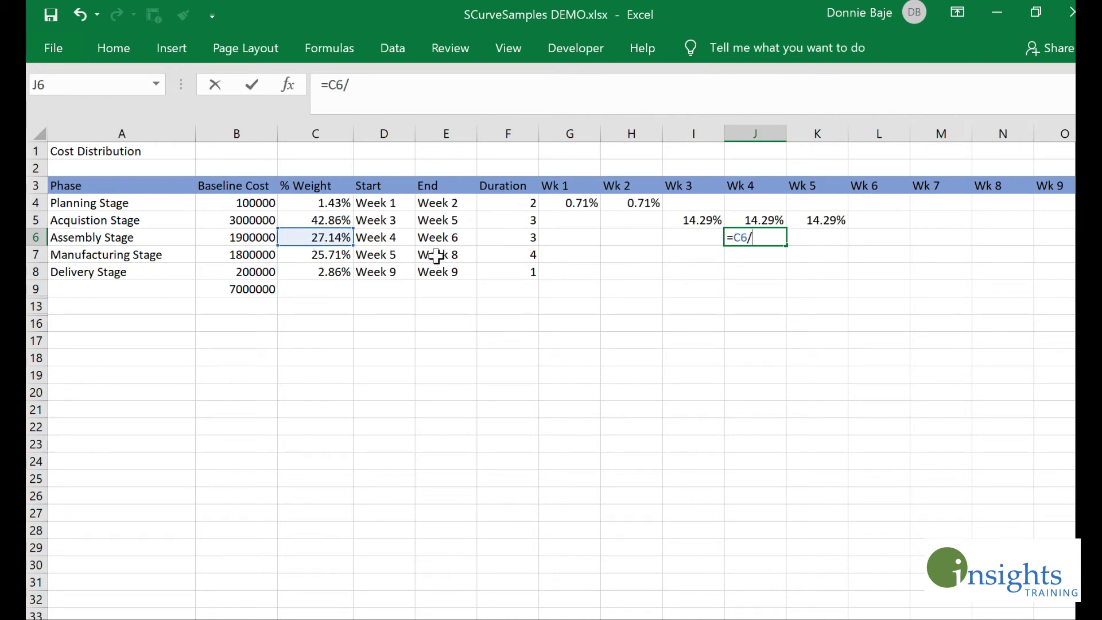
left_click(512, 237)
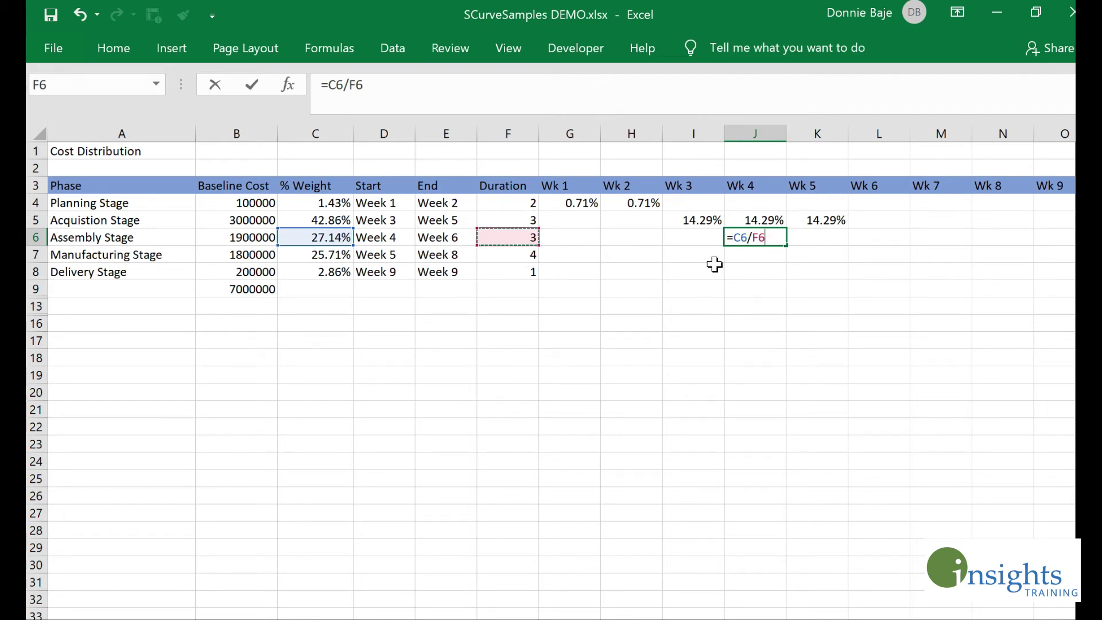
left_click(736, 237)
type("$")
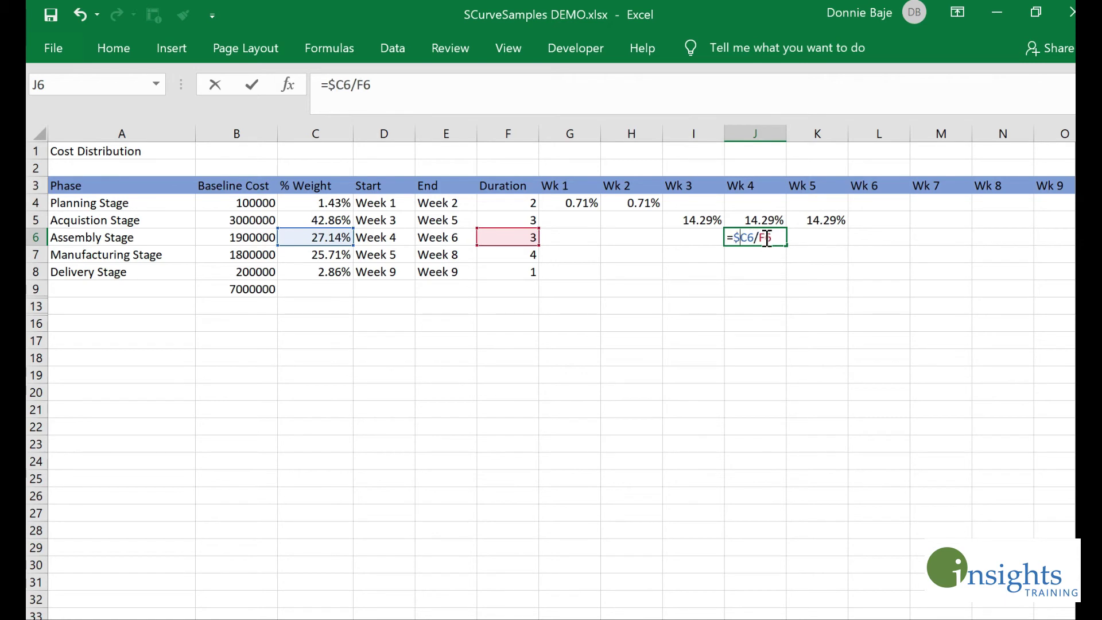
key("Left")
type("$")
key("BackSpace")
key("Left")
type("$")
key("Return")
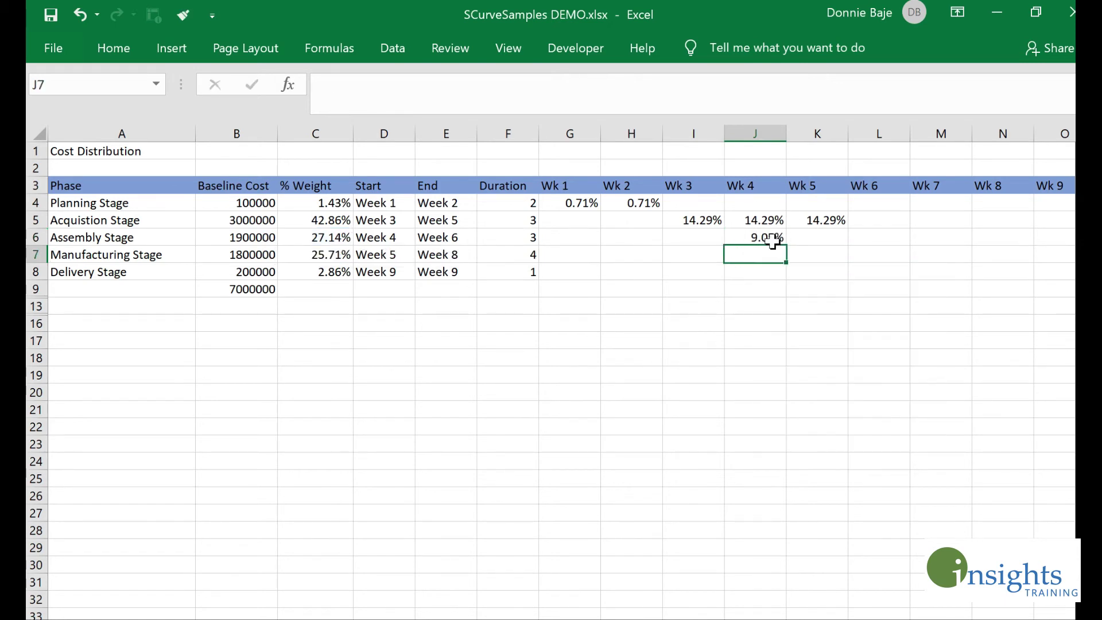
left_click(772, 239)
left_click_drag(786, 246, 898, 242)
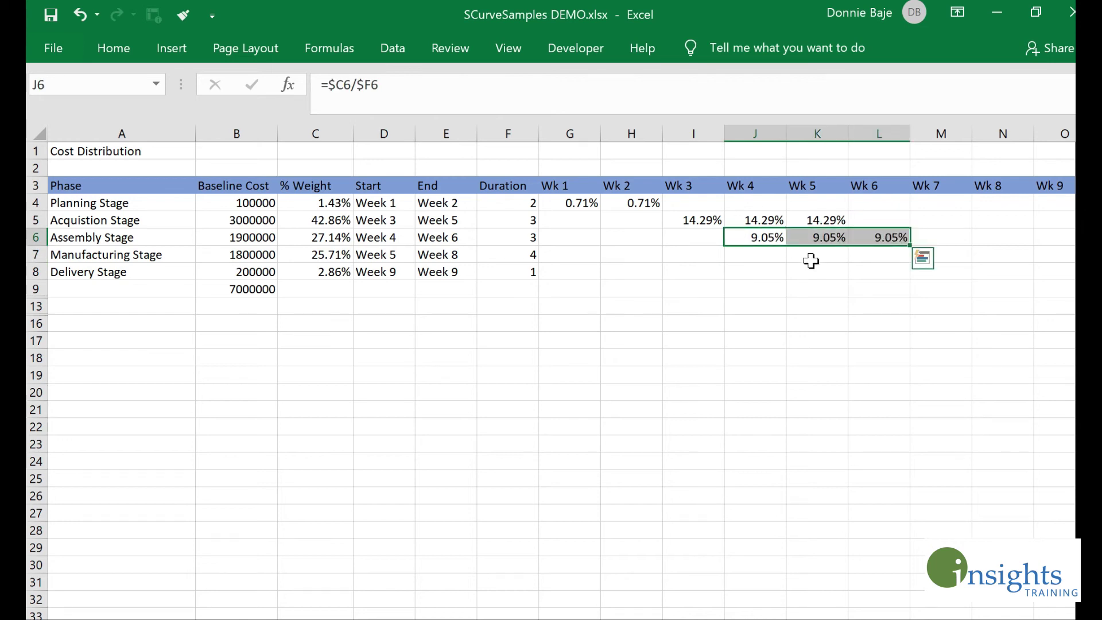
- Calculate the Manufacturing Stage's weekly weight in K7 with =$C7/$F7 and copy it across Wk 6 to Wk 8
left_click(819, 259)
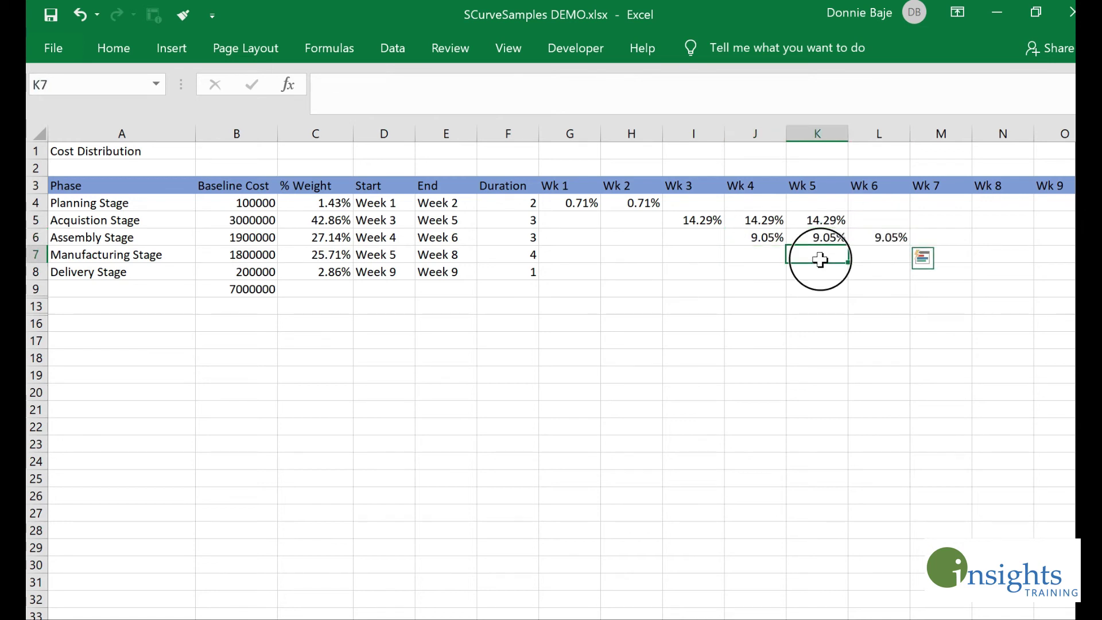
type("=")
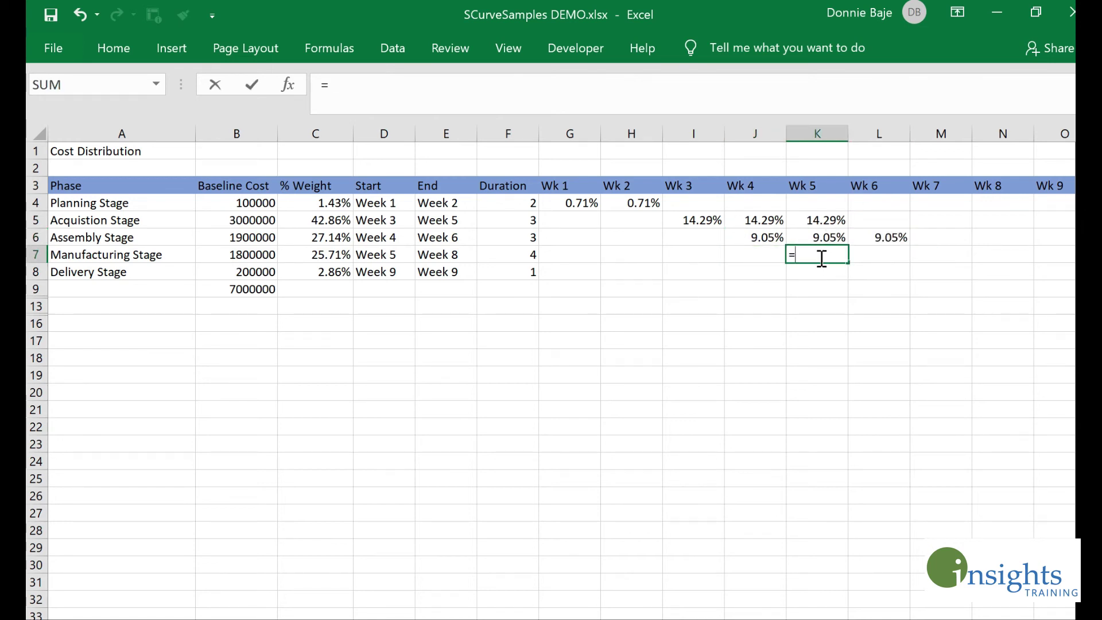
left_click(321, 251)
type("/")
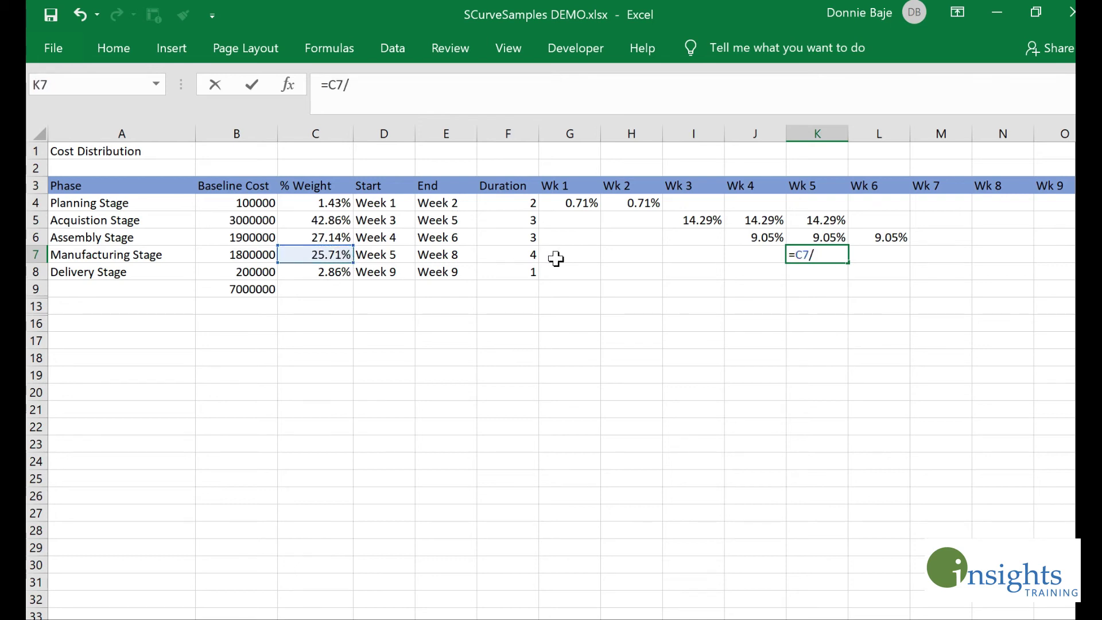
left_click(522, 257)
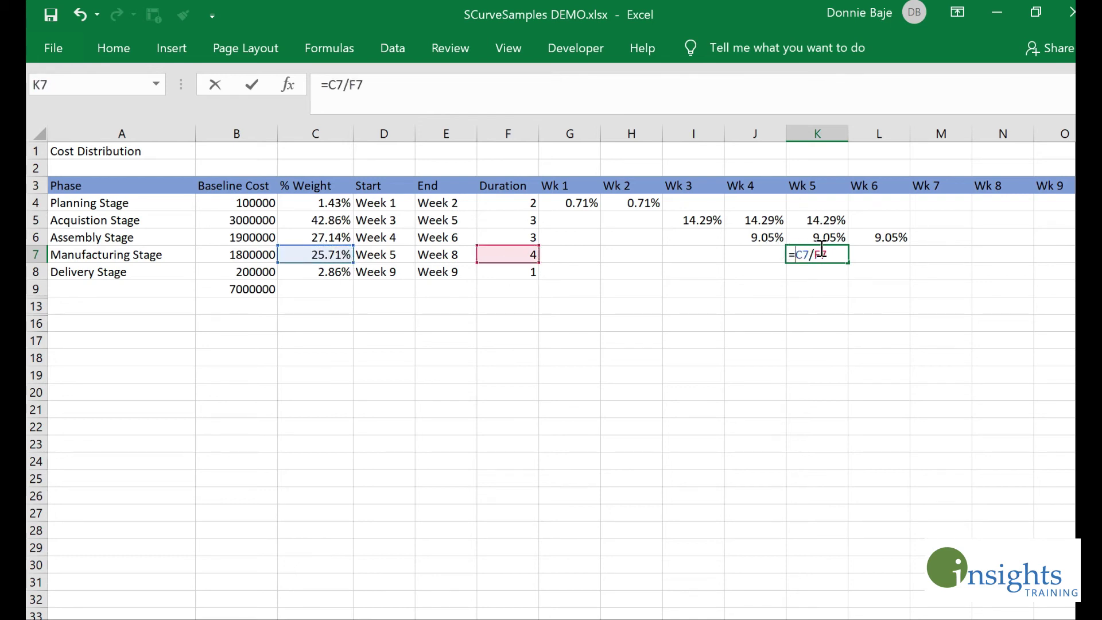
type("$")
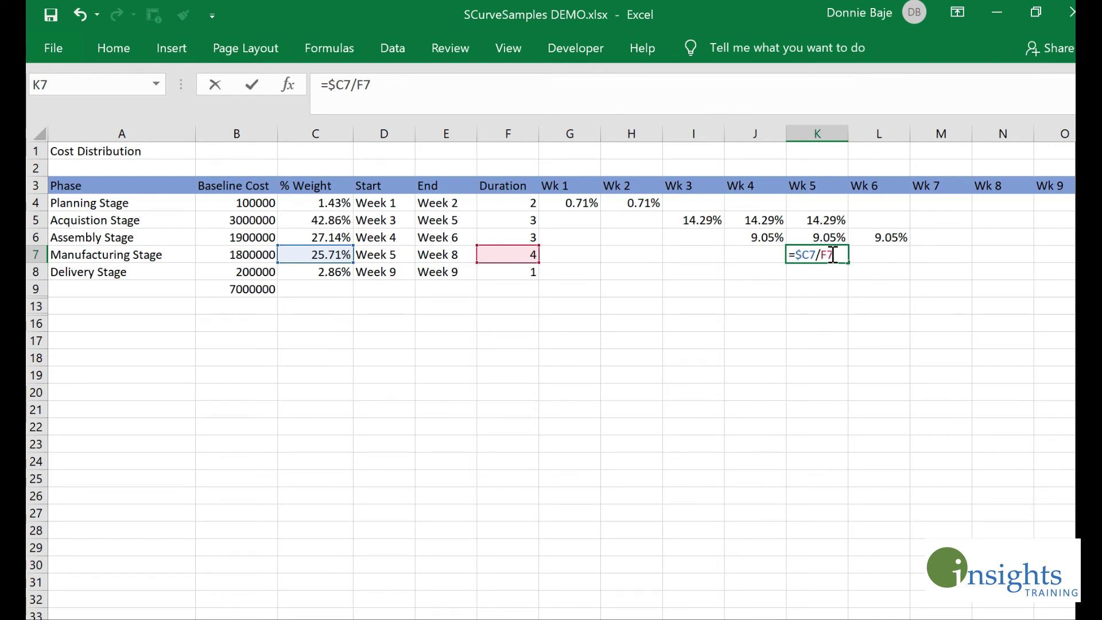
key("Return")
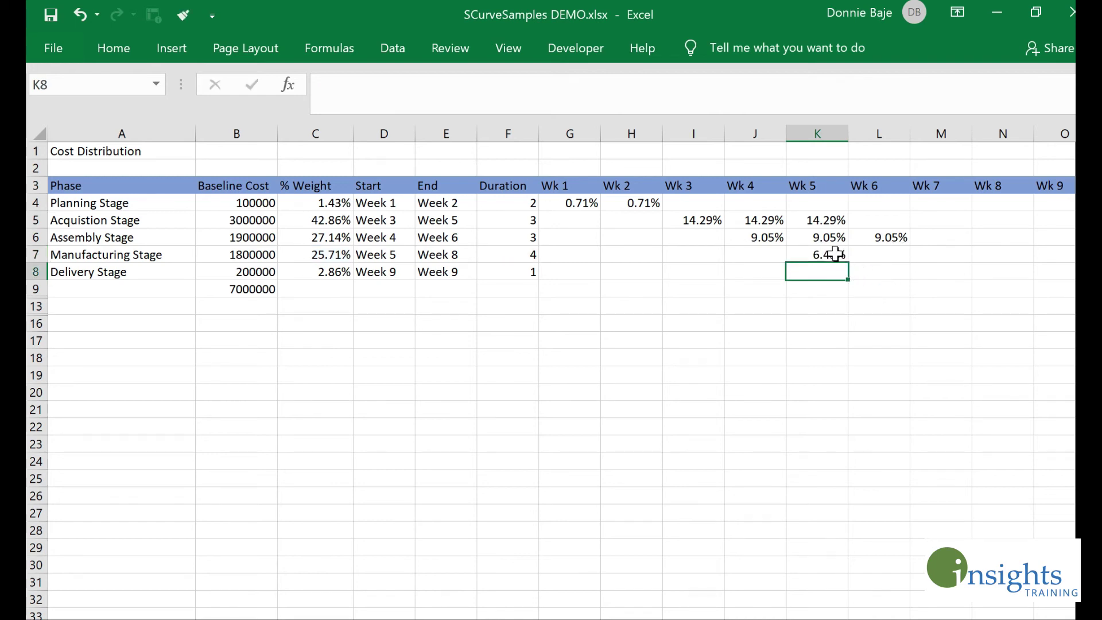
left_click(833, 252)
left_click_drag(848, 263, 1013, 253)
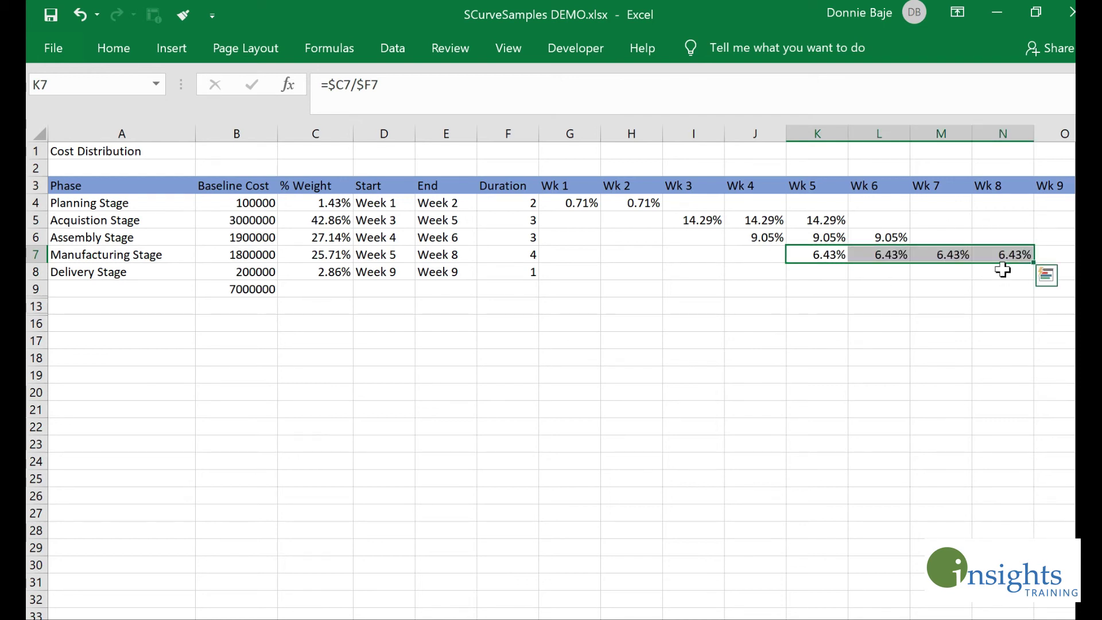
- Set the Delivery Stage's Wk 9 cell O8 to its full percentage weight with =C8
left_click(1002, 272)
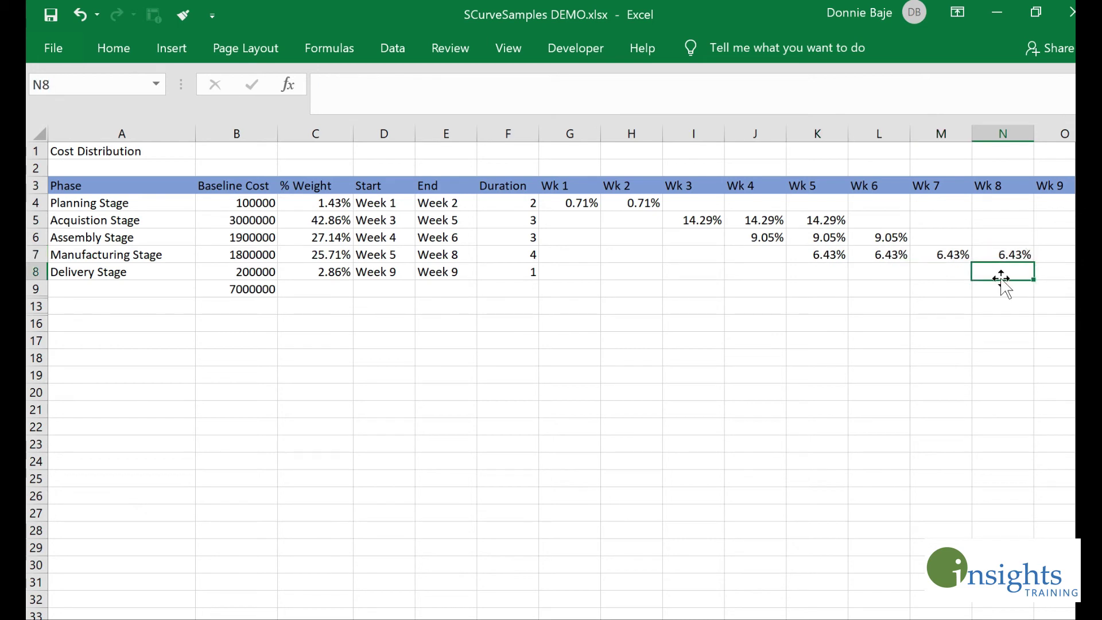
key("Right")
type("=")
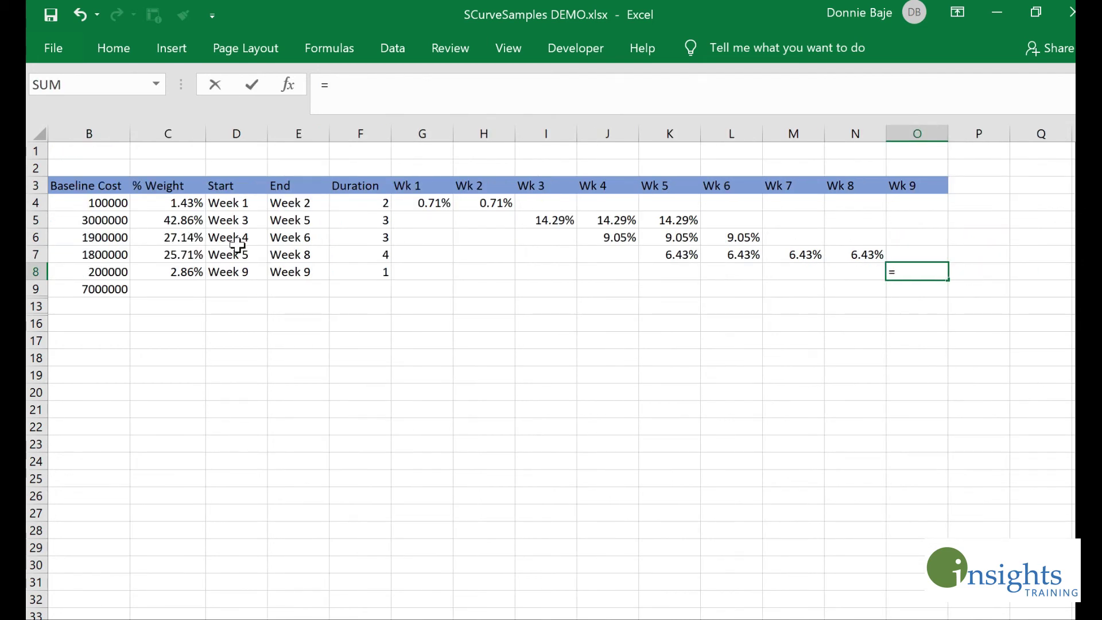
left_click(191, 272)
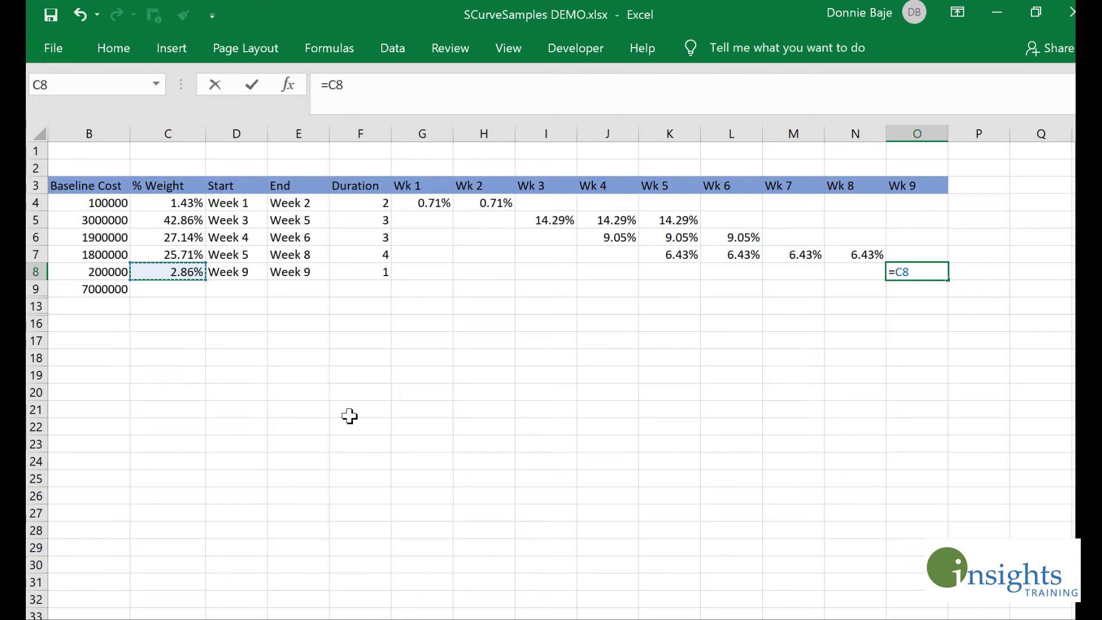
key("Return")
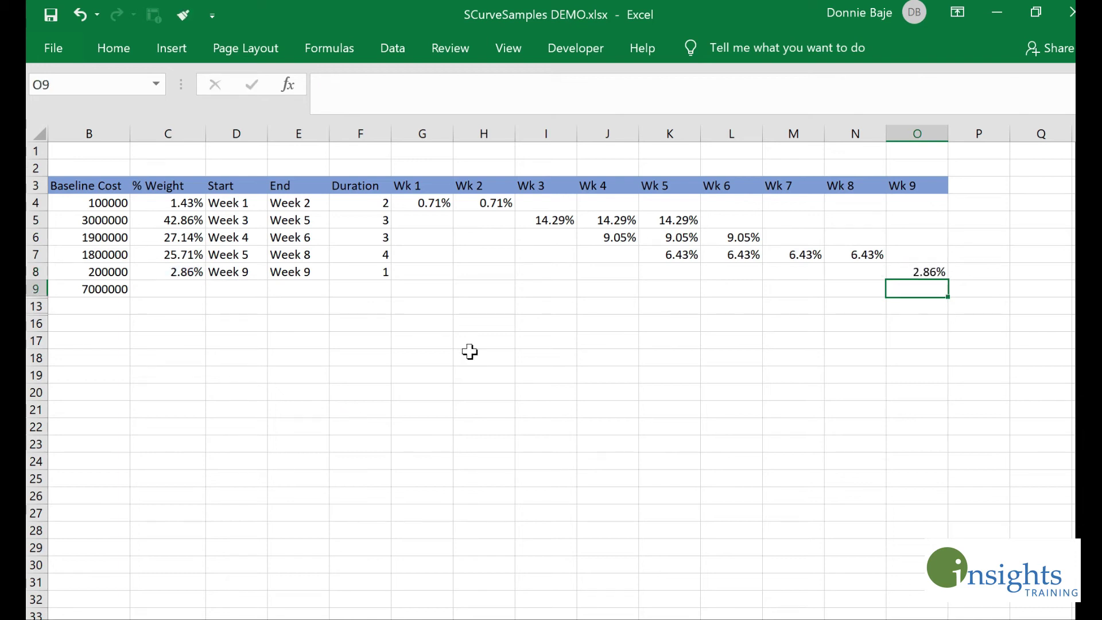
- Calculate the Wk 1 % Completed value in G11 by summing the phase weights in G4:G8
left_click(436, 275)
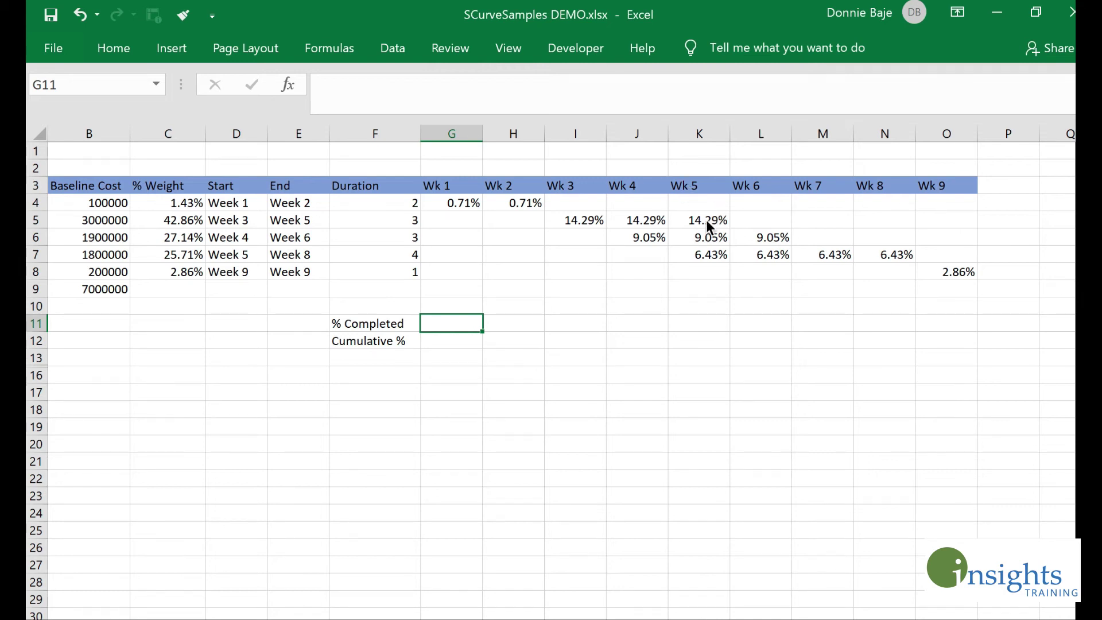
left_click_drag(706, 219, 709, 255)
left_click(462, 325)
type("=SUM")
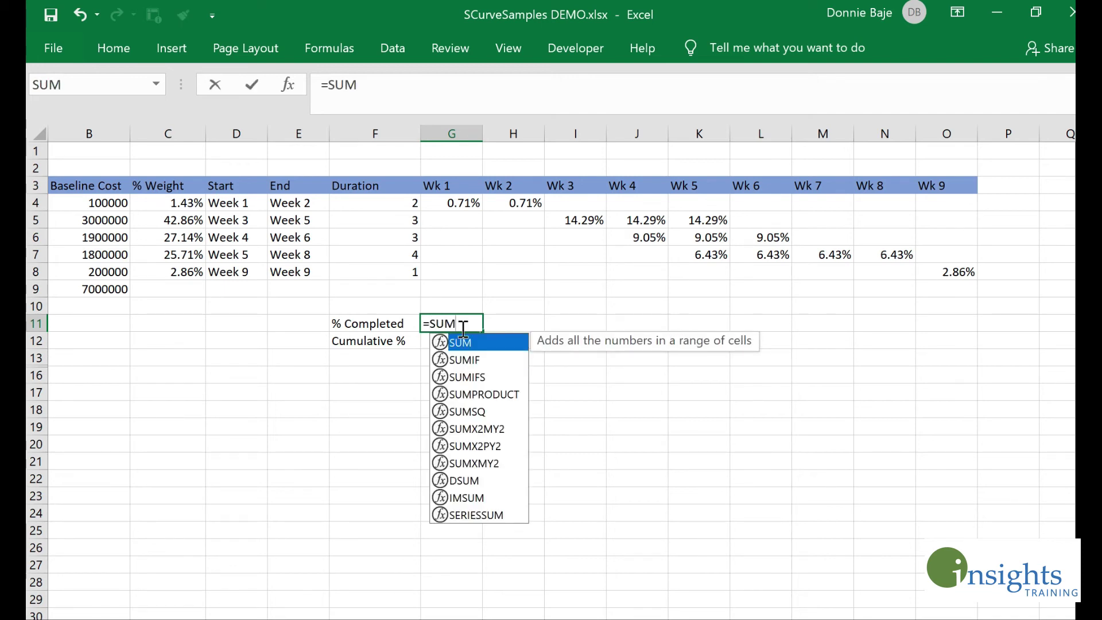
type("(")
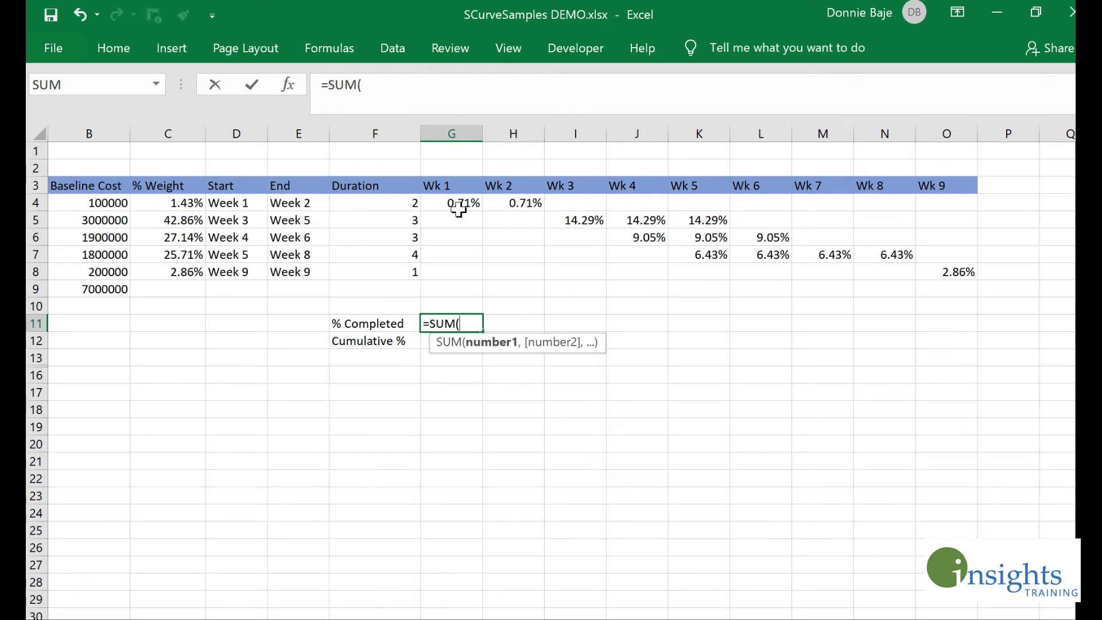
left_click_drag(458, 210, 436, 275)
key("Return")
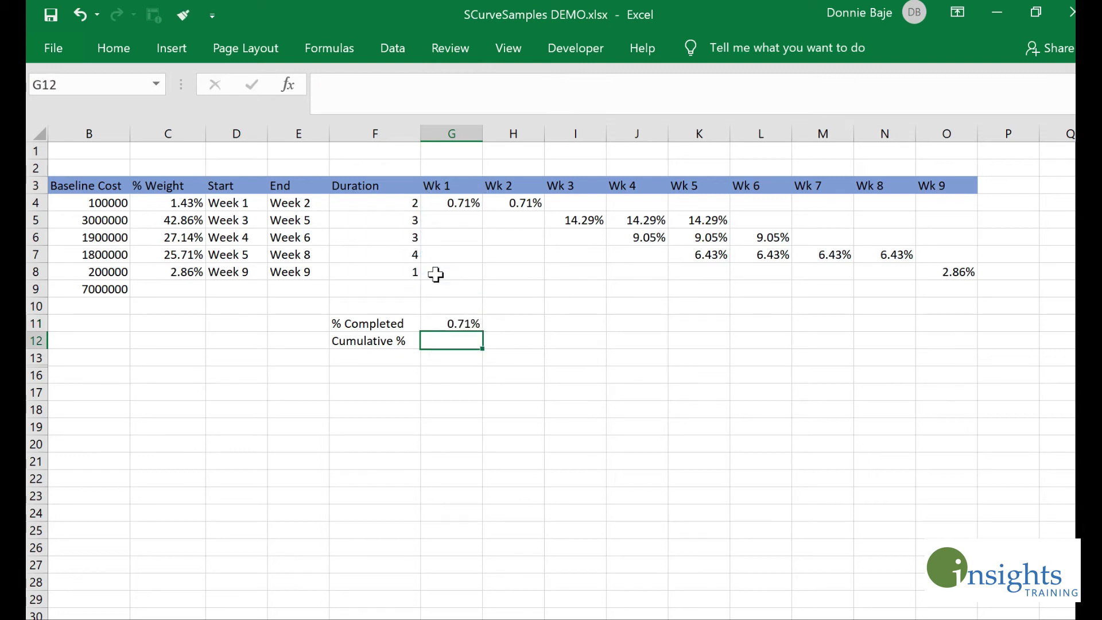
- Copy the % Completed formula from G11 across to Wk 9 and total the row in P11 with =SUM(G11:O11)
left_click(467, 318)
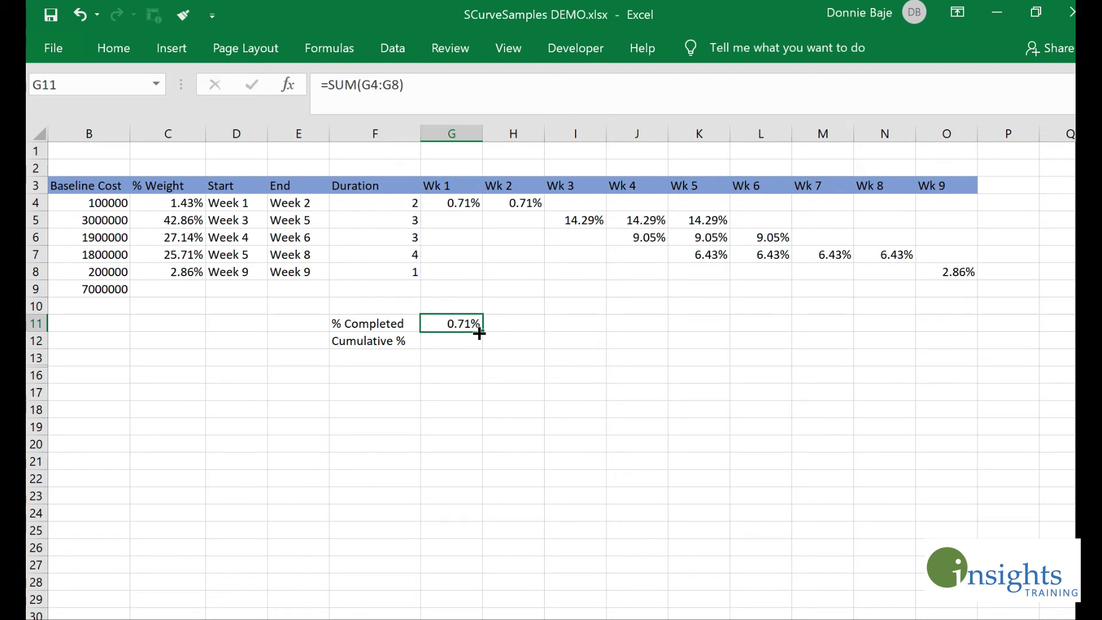
left_click_drag(485, 332, 955, 356)
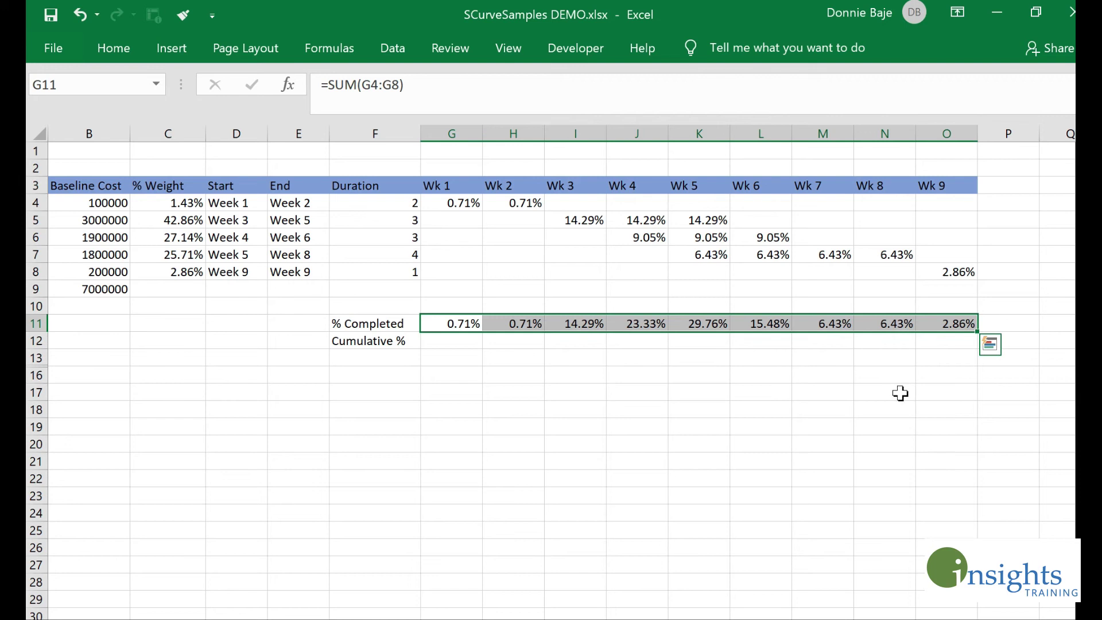
left_click(1007, 324)
type("=SUM(")
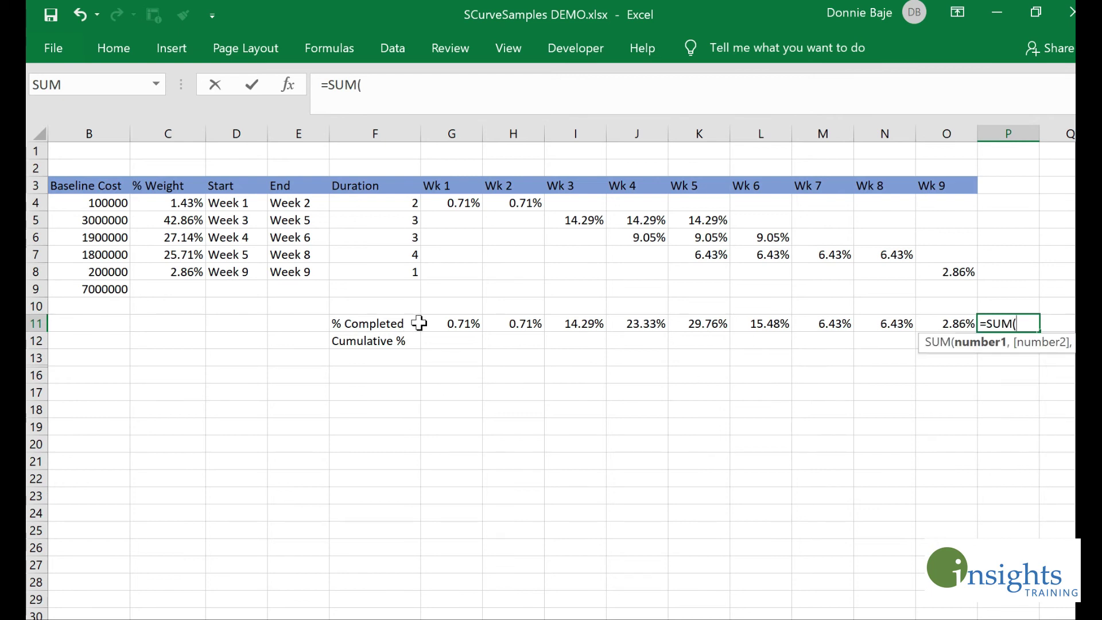
left_click_drag(445, 325, 910, 319)
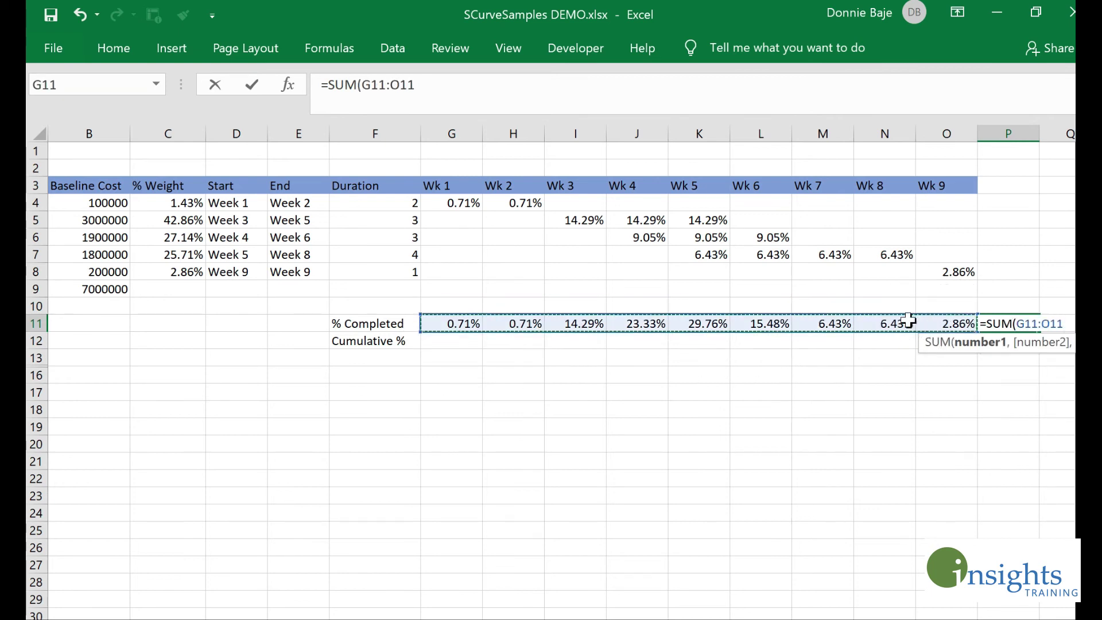
type(")")
key("Return")
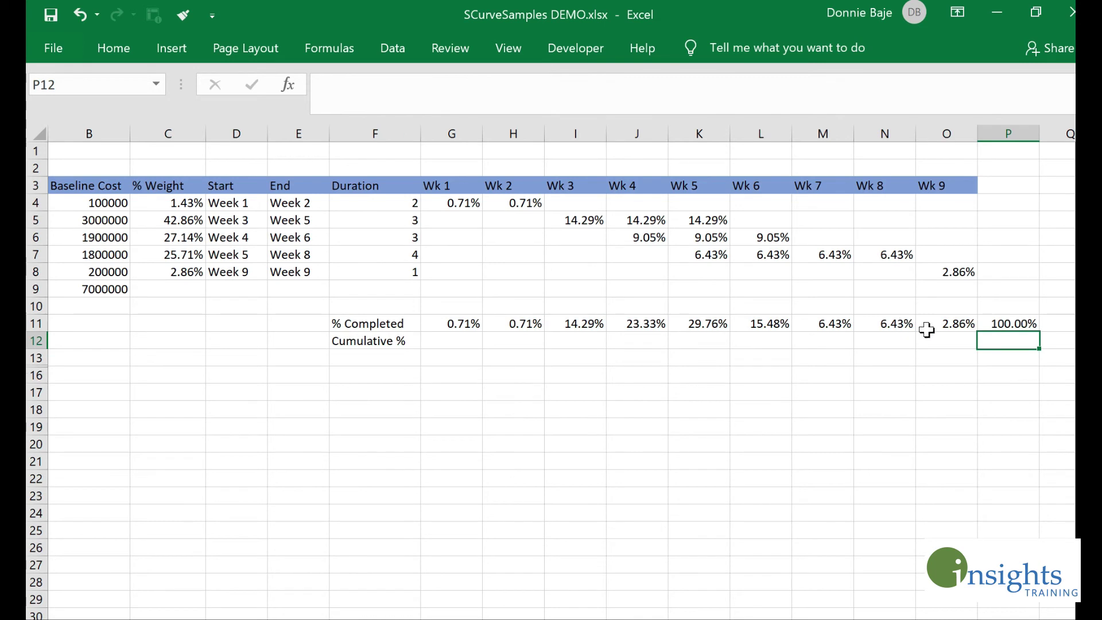
- Compare the % Completed row and its total in P11 with the weekly distribution in G4:O8 and the phase weights in C4:C8
left_click(981, 322)
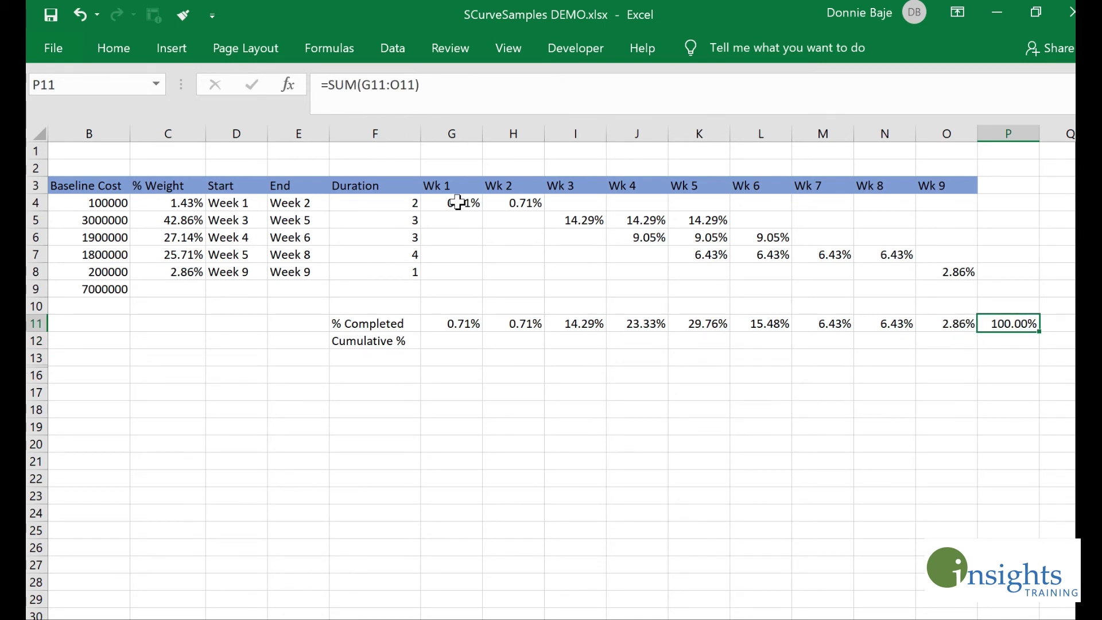
left_click_drag(457, 202, 943, 272)
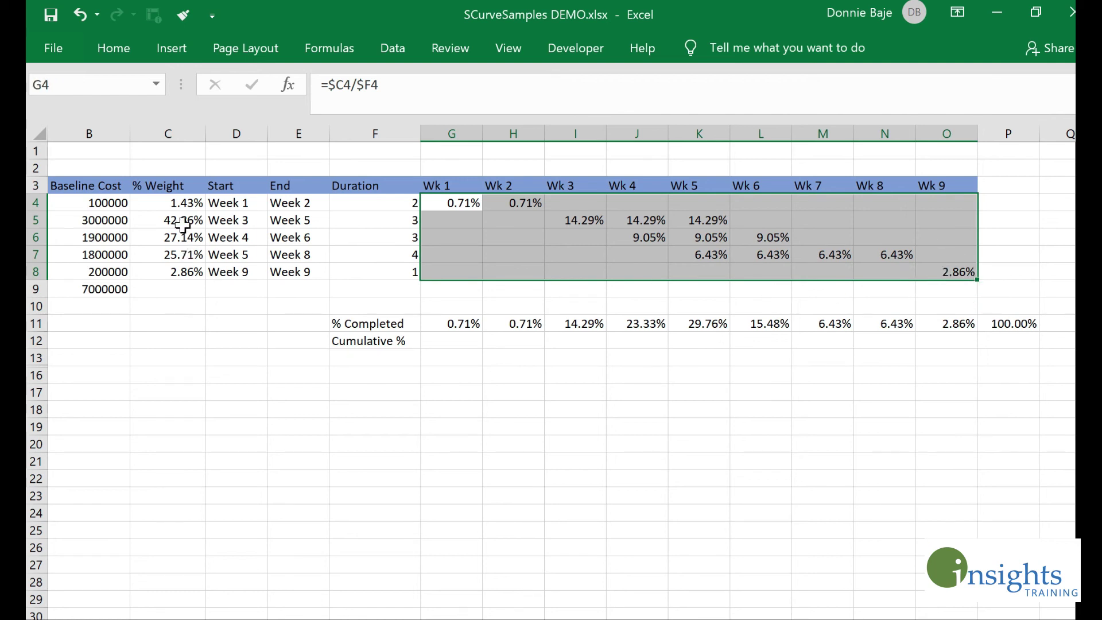
left_click_drag(167, 204, 184, 269)
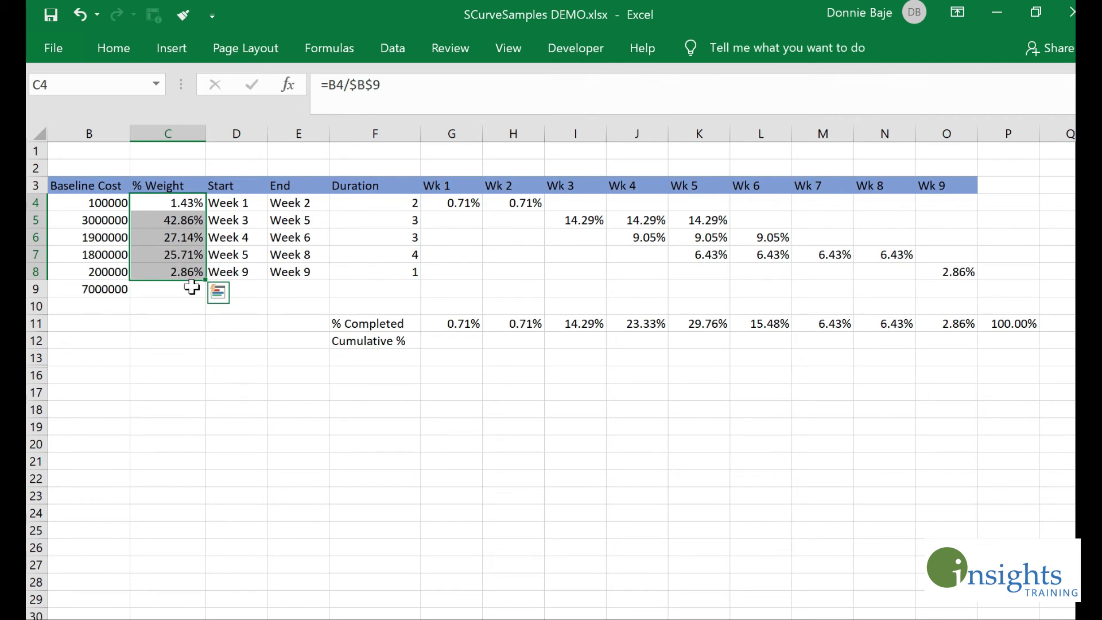
left_click(478, 207)
left_click_drag(506, 211, 955, 271)
left_click_drag(448, 323, 942, 316)
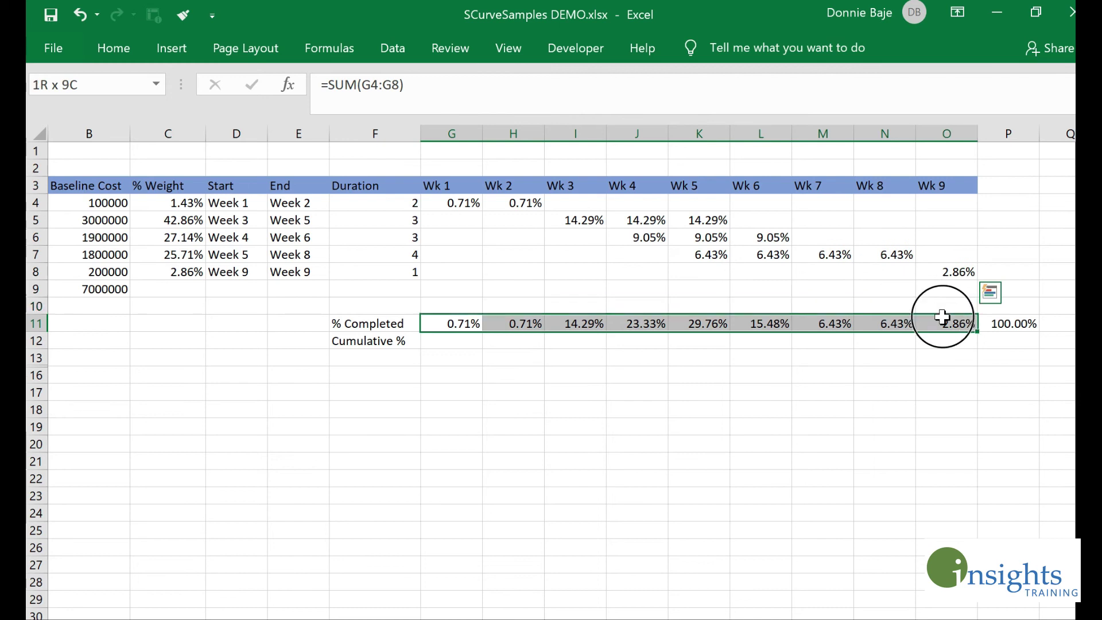
left_click(983, 321)
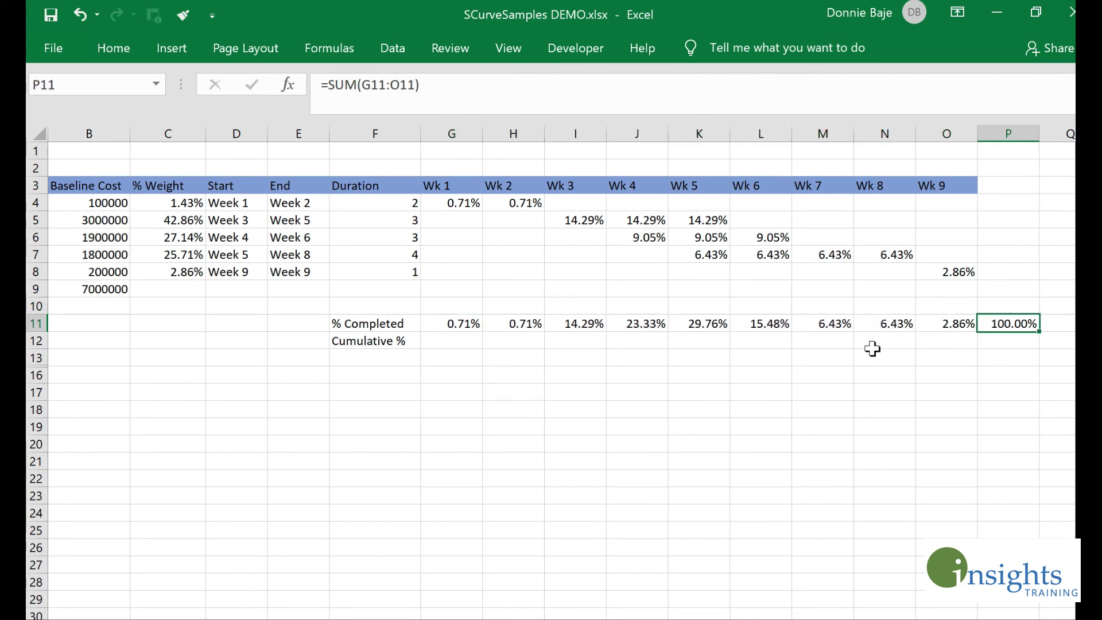
- Set the Wk 1 Cumulative % cell G12 to the Wk 1 % Completed value with =G11
left_click(452, 341)
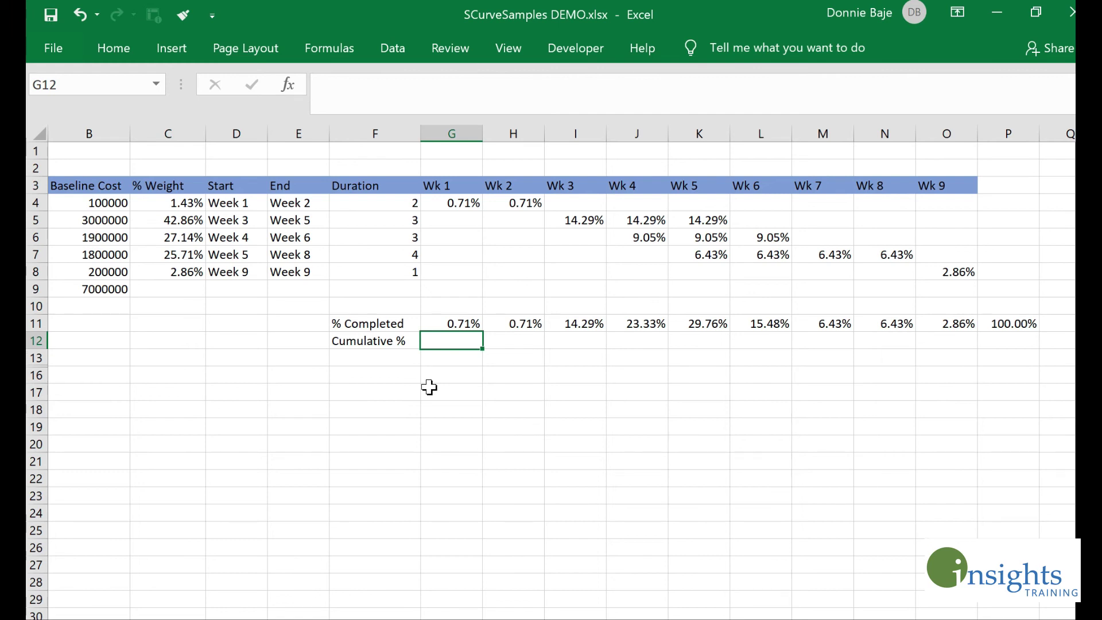
type("=")
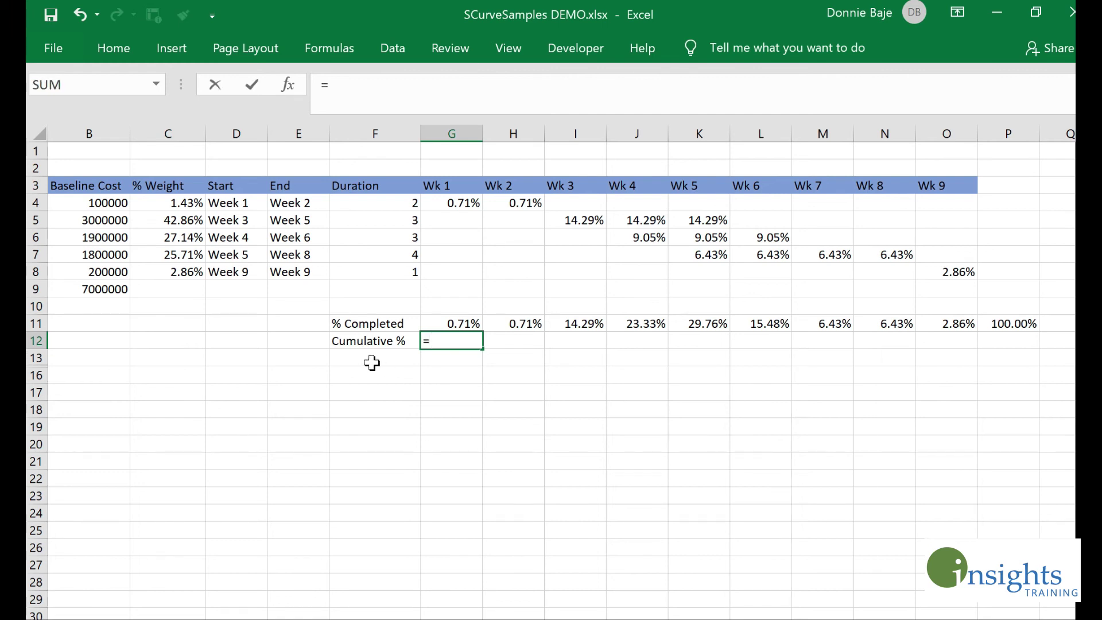
left_click(451, 321)
key("Return")
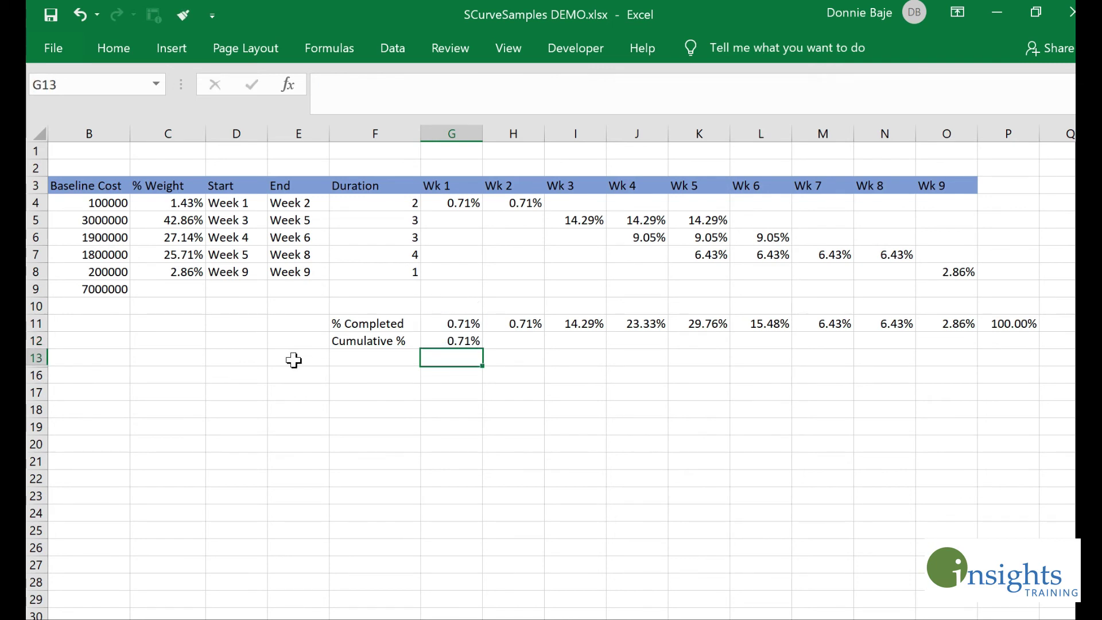
left_click(472, 342)
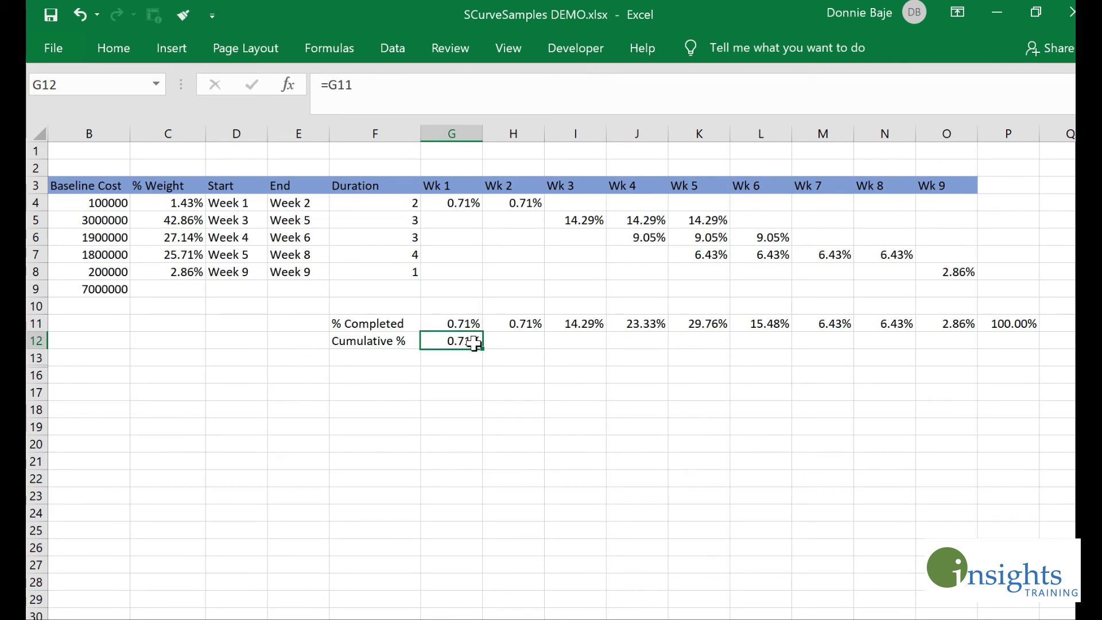
- Calculate the Wk 2 Cumulative % in H12 with =G12+H11 and copy the formula across to Wk 9
left_click(517, 342)
type("=")
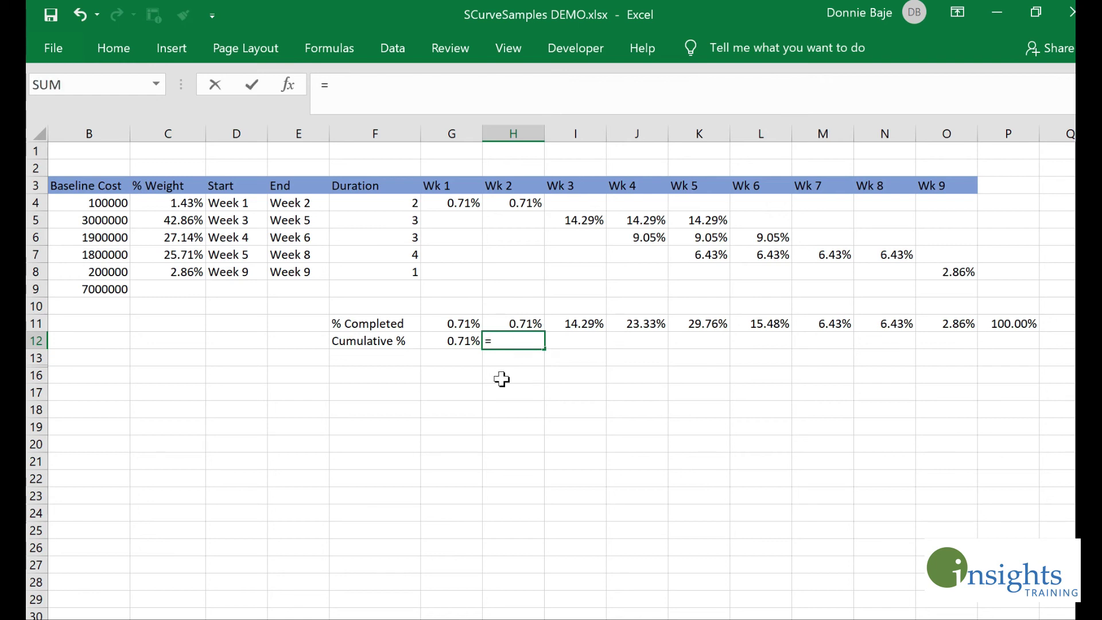
left_click(464, 340)
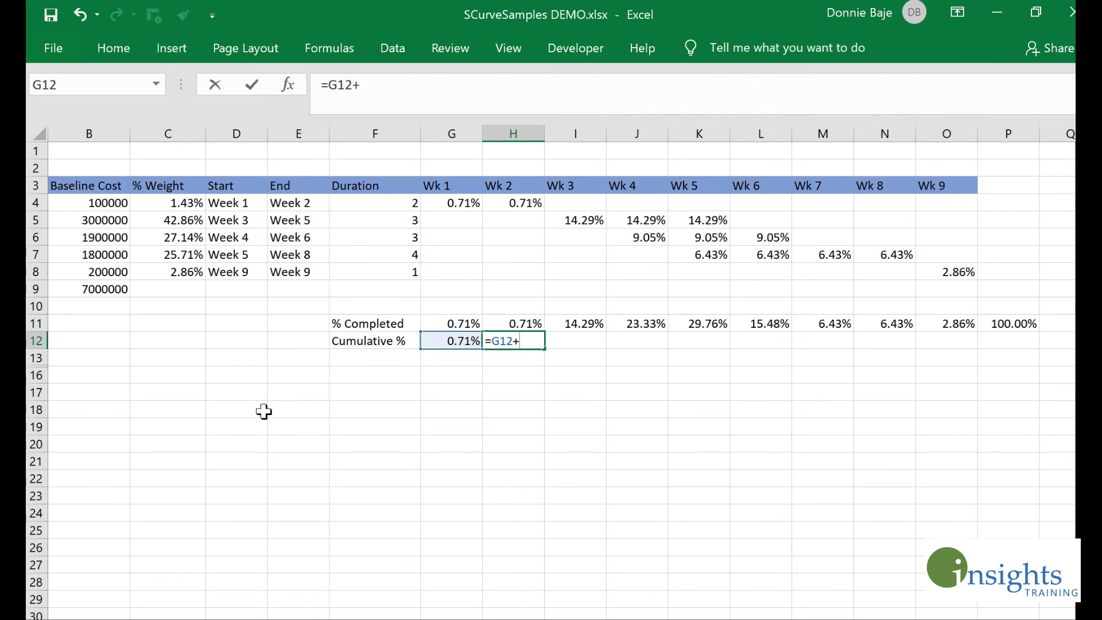
left_click(515, 326)
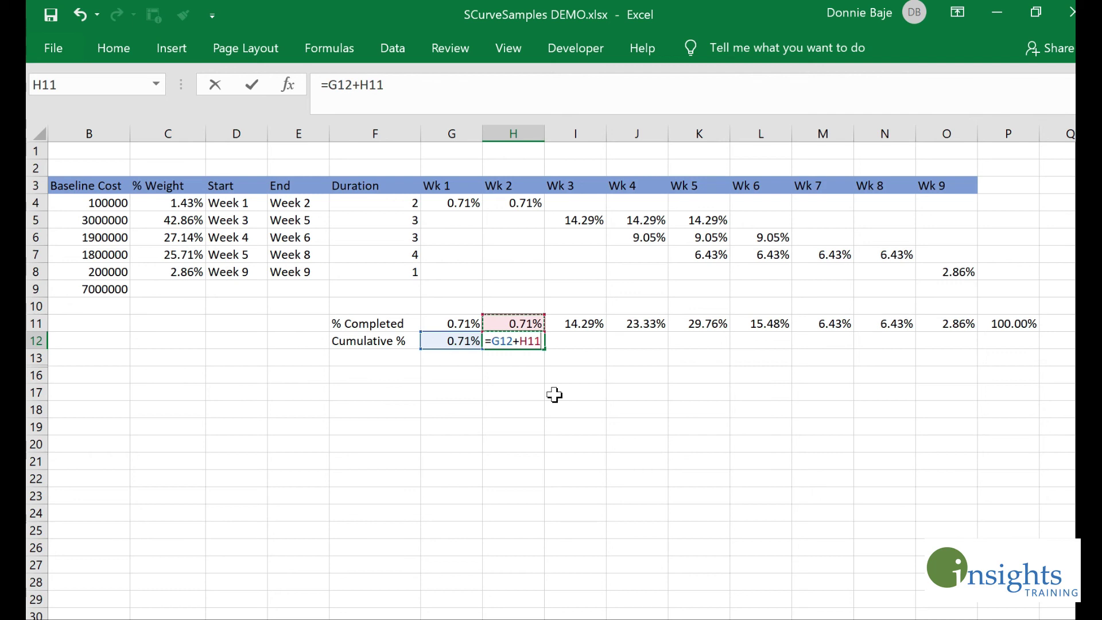
key("Return")
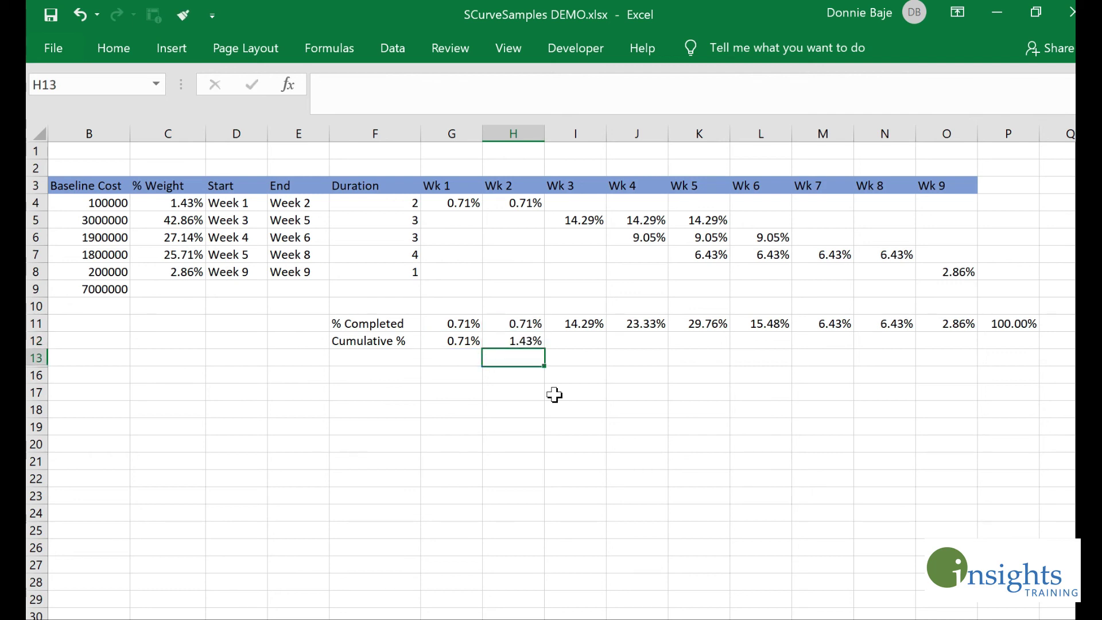
left_click(534, 339)
left_click_drag(543, 349, 957, 348)
left_click(826, 443)
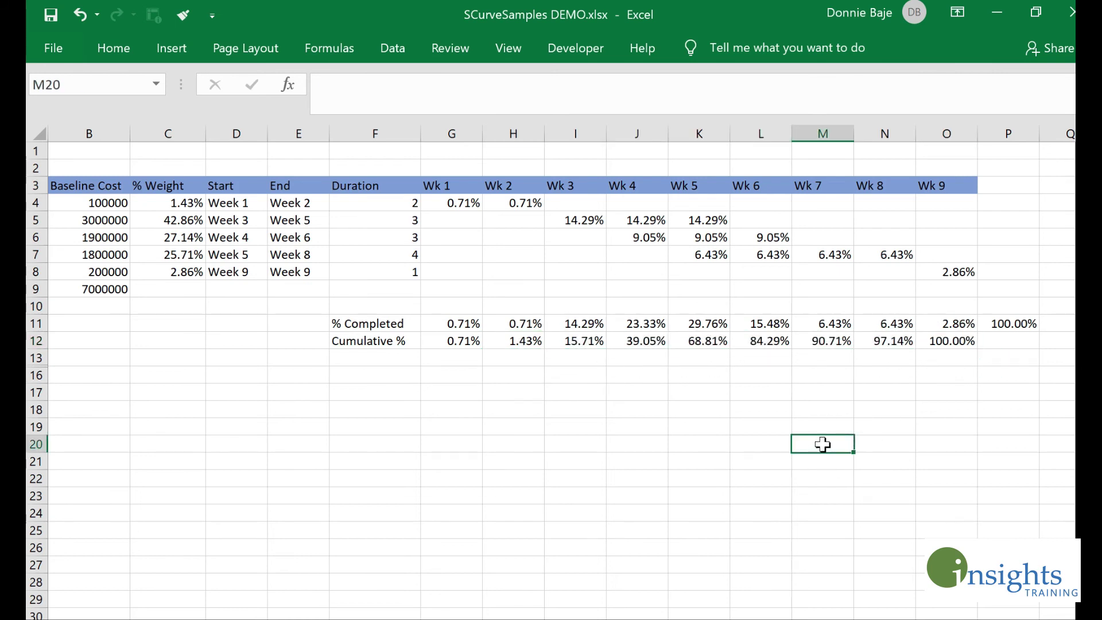
- Check the Wk 9 Cumulative % in O12 against the weekly distribution in G4:O8 and the total baseline cost in B9
left_click(960, 342)
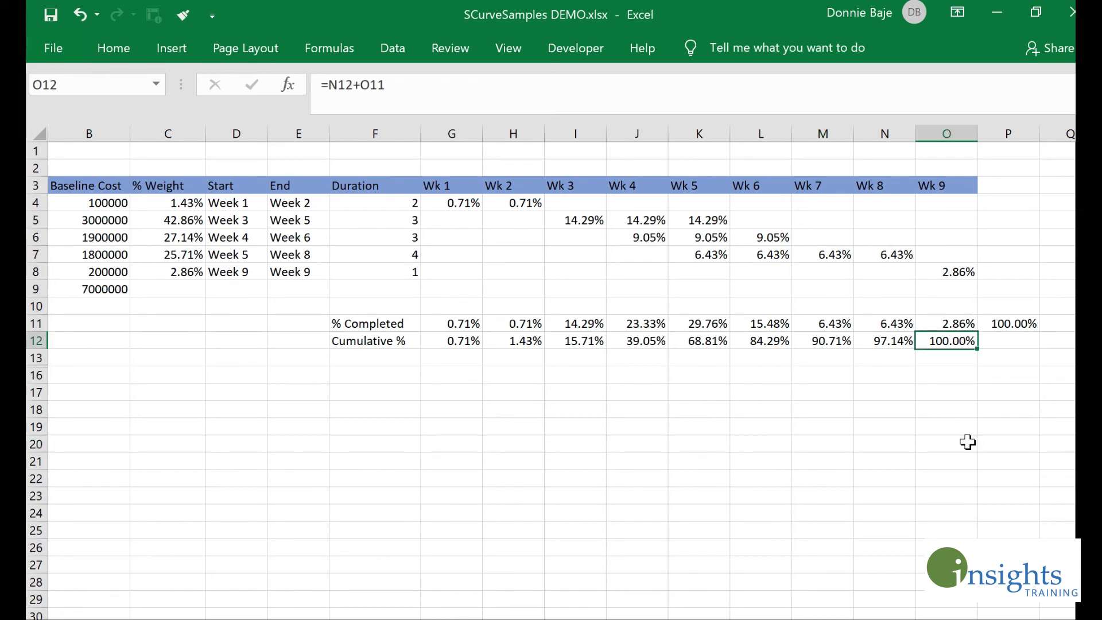
left_click_drag(466, 202, 955, 271)
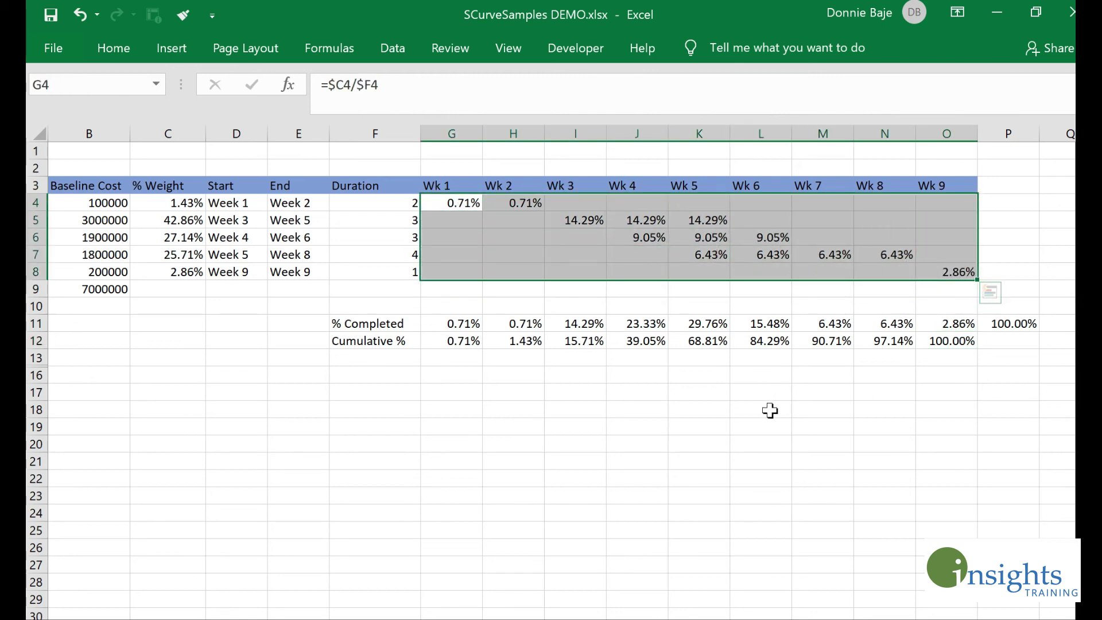
left_click(81, 288)
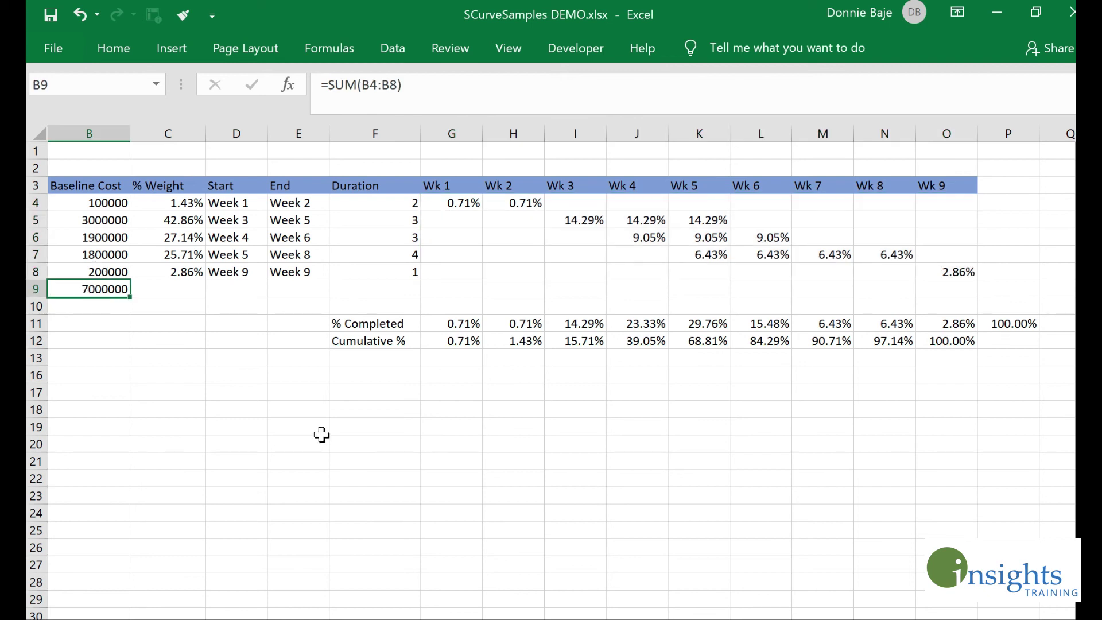
left_click(967, 340)
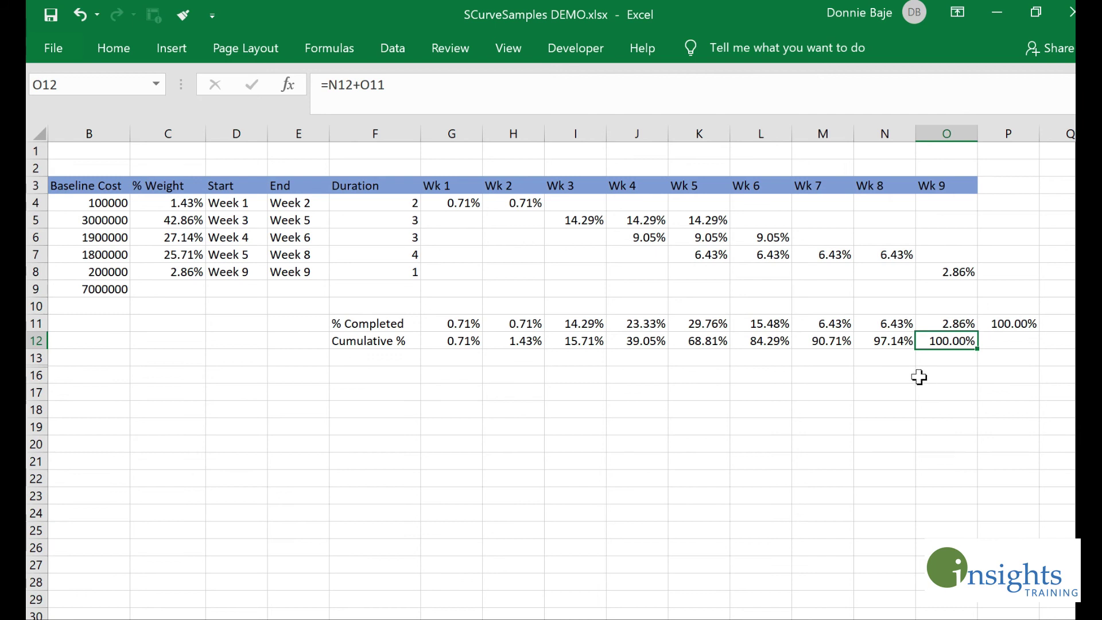
- Insert a 2-D line chart with markers from the Cumulative % row, F12:O12 including its label
scroll(551, 373, "down", 2, "ctrl")
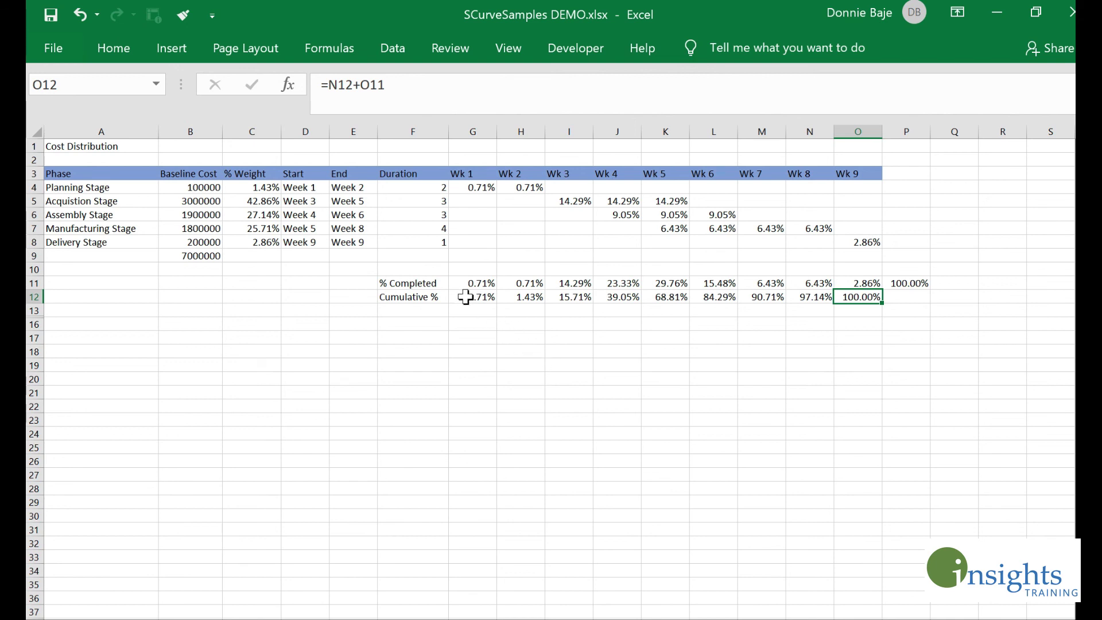
left_click_drag(466, 297, 862, 298)
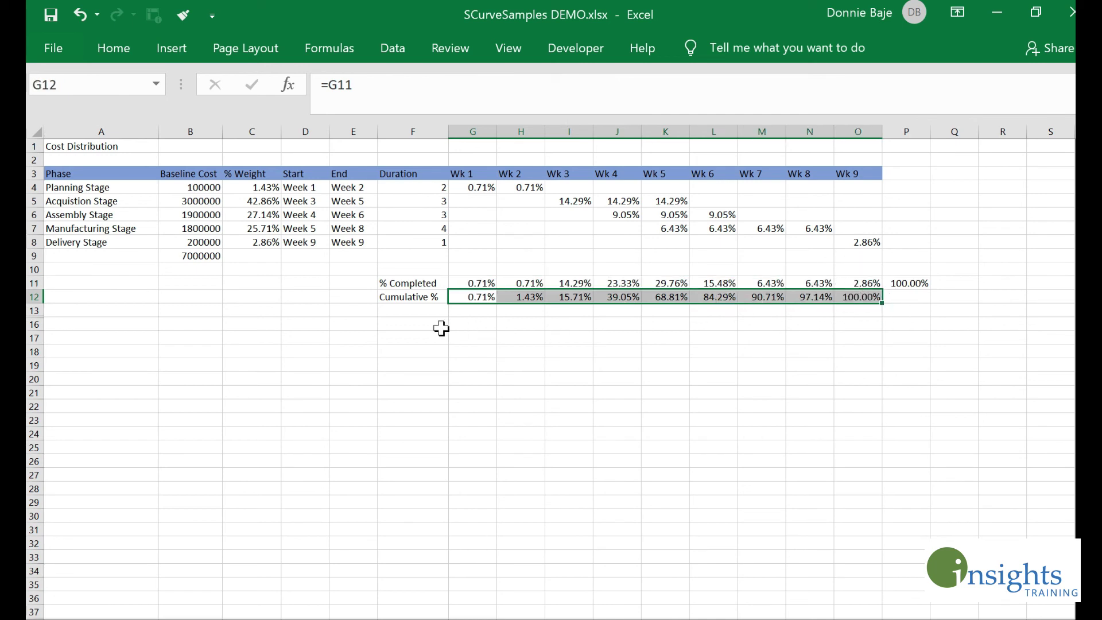
left_click_drag(409, 298, 874, 295)
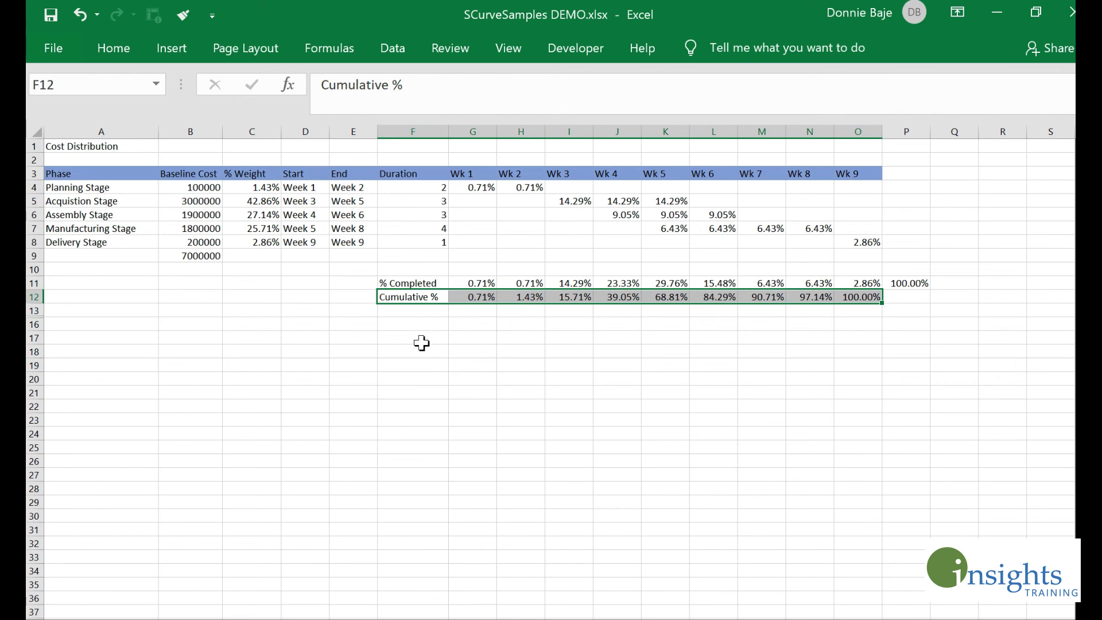
left_click(171, 45)
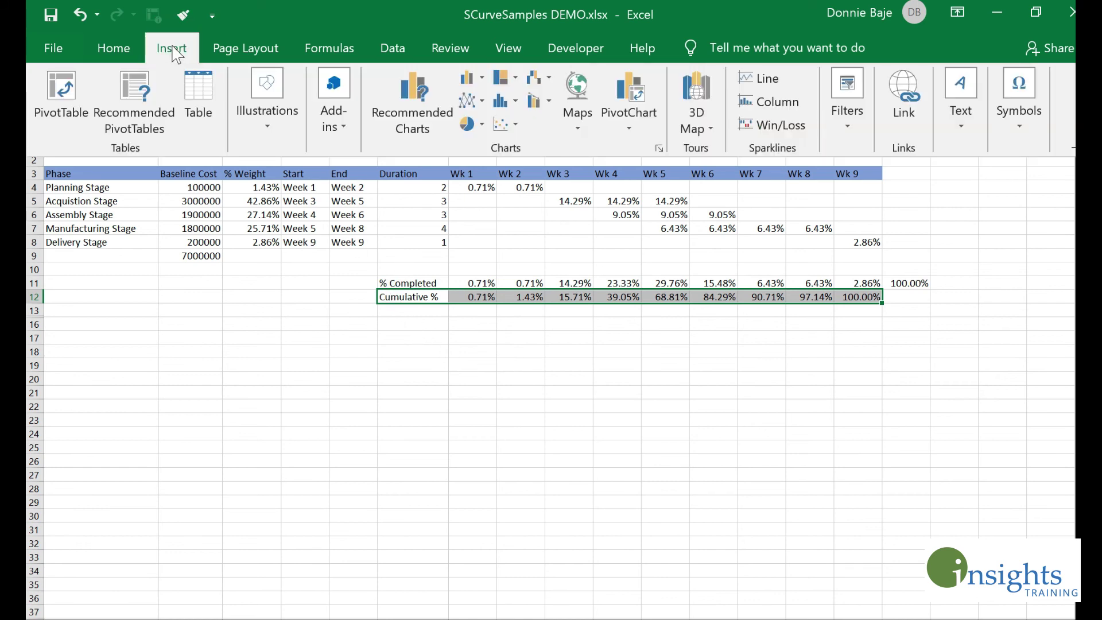
left_click(474, 102)
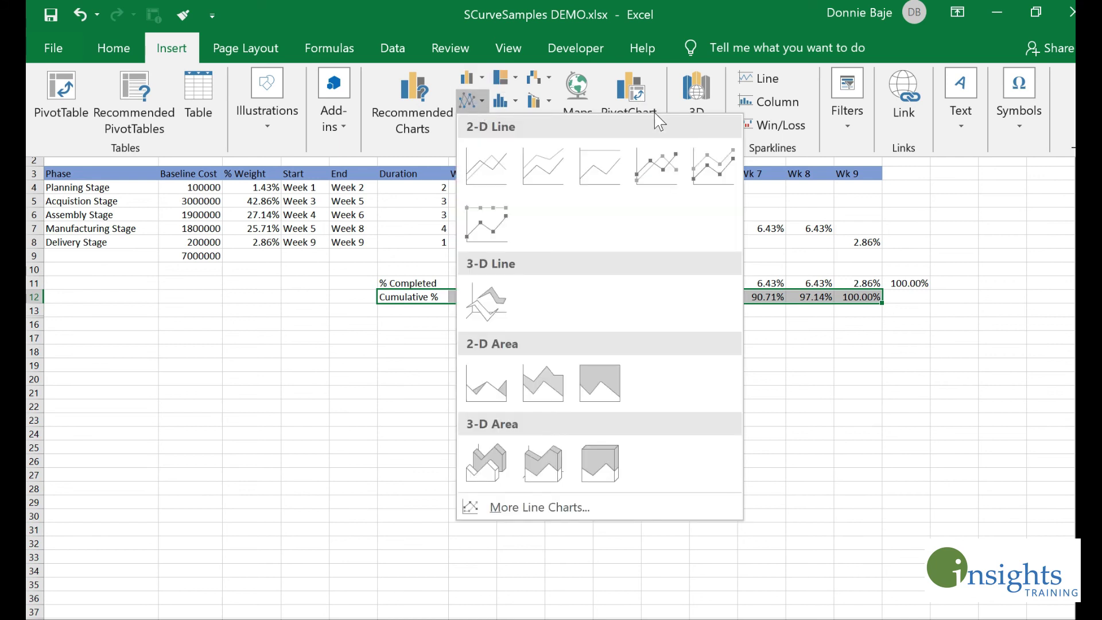
left_click(663, 160)
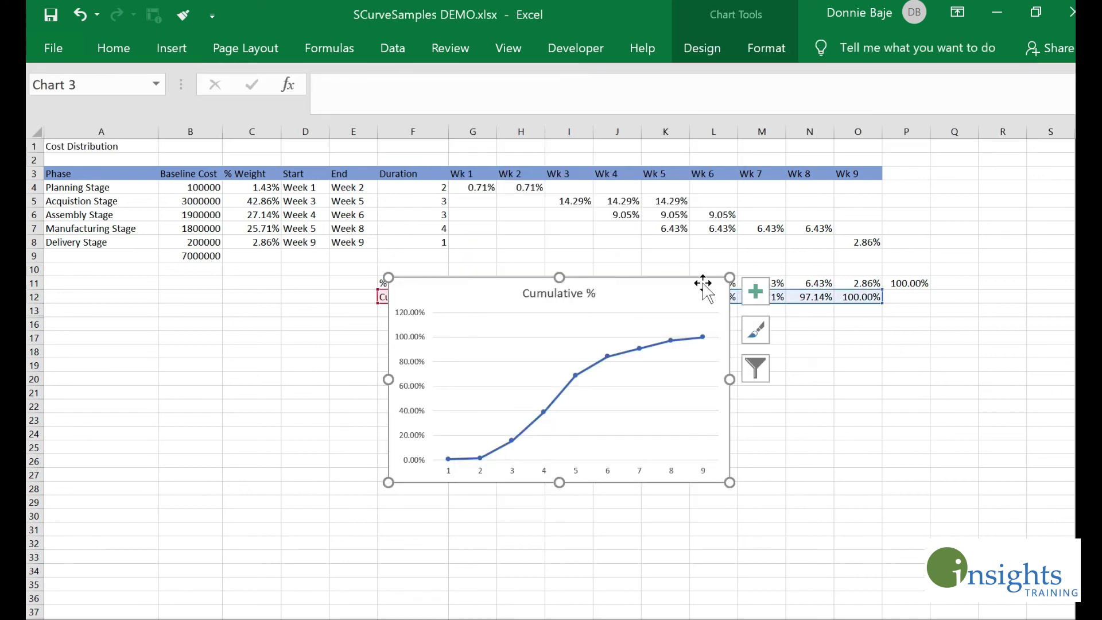
- Enlarge the Cumulative % chart and move it to cover about columns D to N and rows 11 to 31
left_click_drag(706, 288, 668, 400)
left_click_drag(638, 523, 847, 574)
left_click_drag(780, 331, 856, 323)
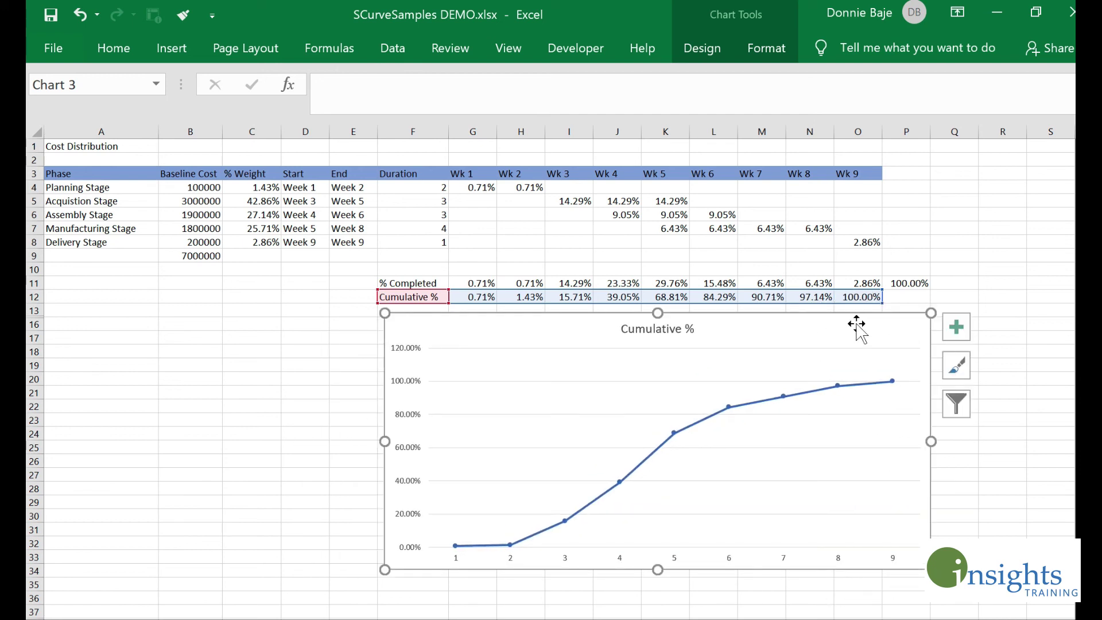
left_click_drag(856, 323, 812, 328)
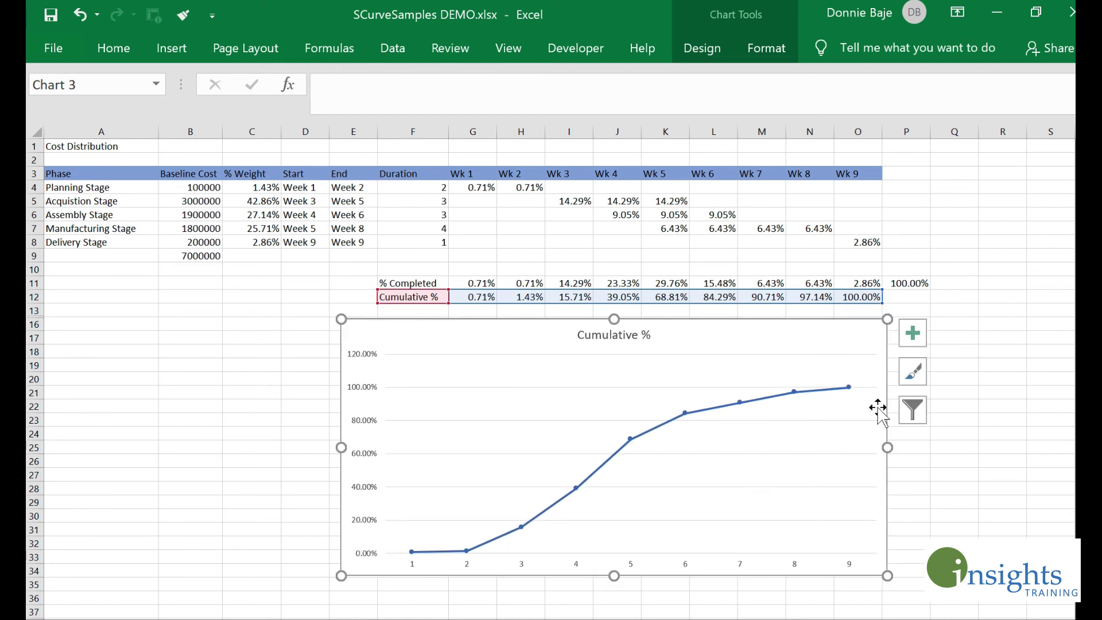
scroll(573, 405, "up", 2)
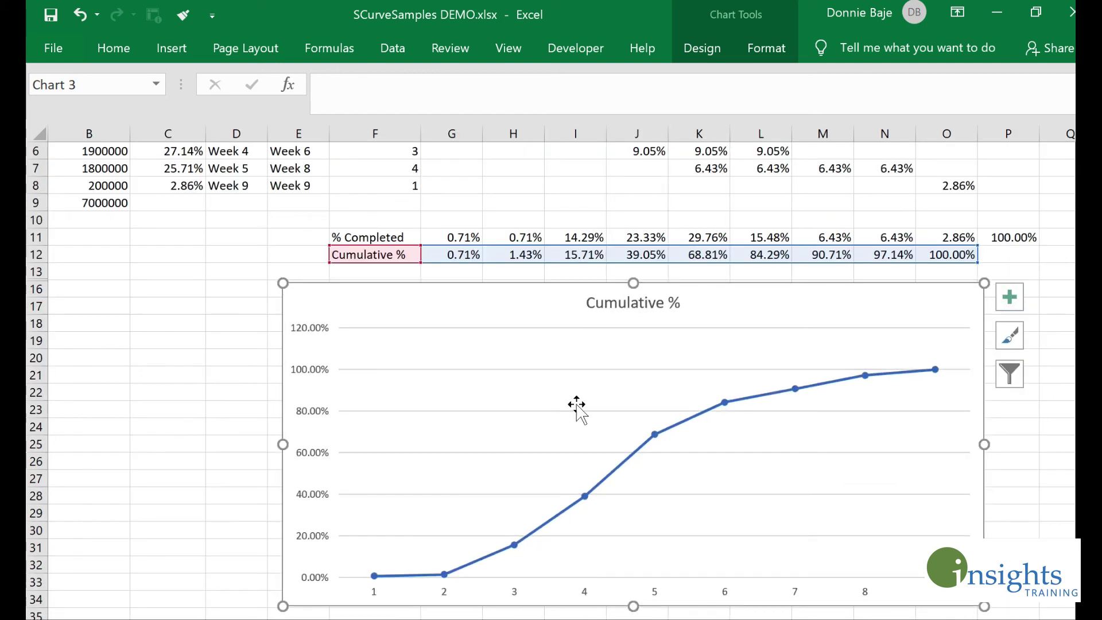
left_click_drag(344, 298, 278, 252)
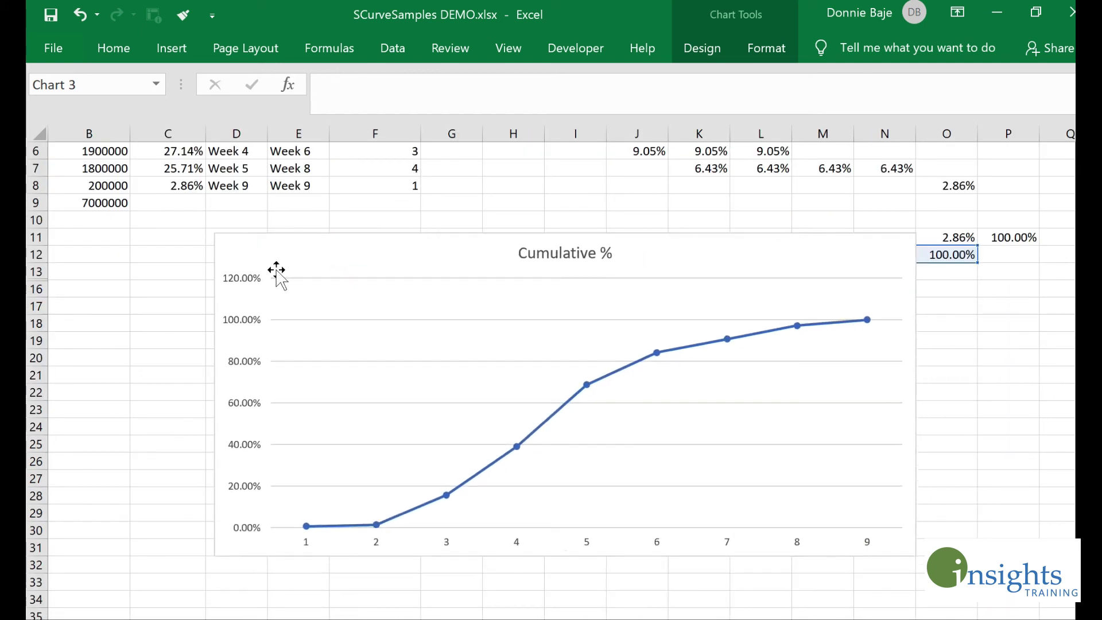
- Set the chart's vertical axis maximum bound to 1 and its major unit to 0.2, and close the axis formatting
left_click(254, 287)
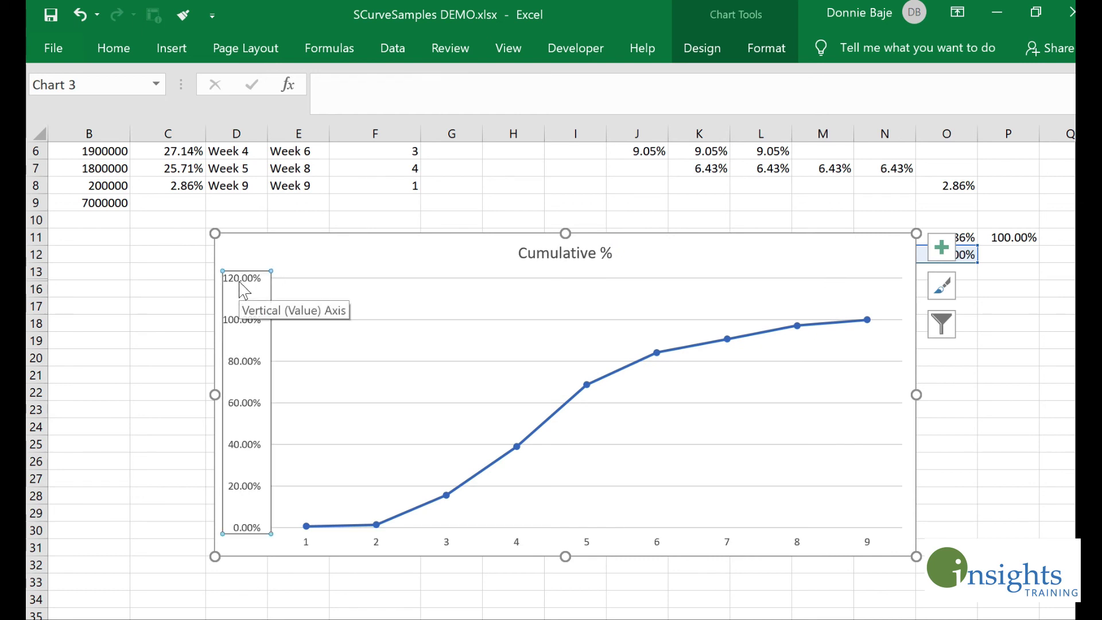
right_click(240, 282)
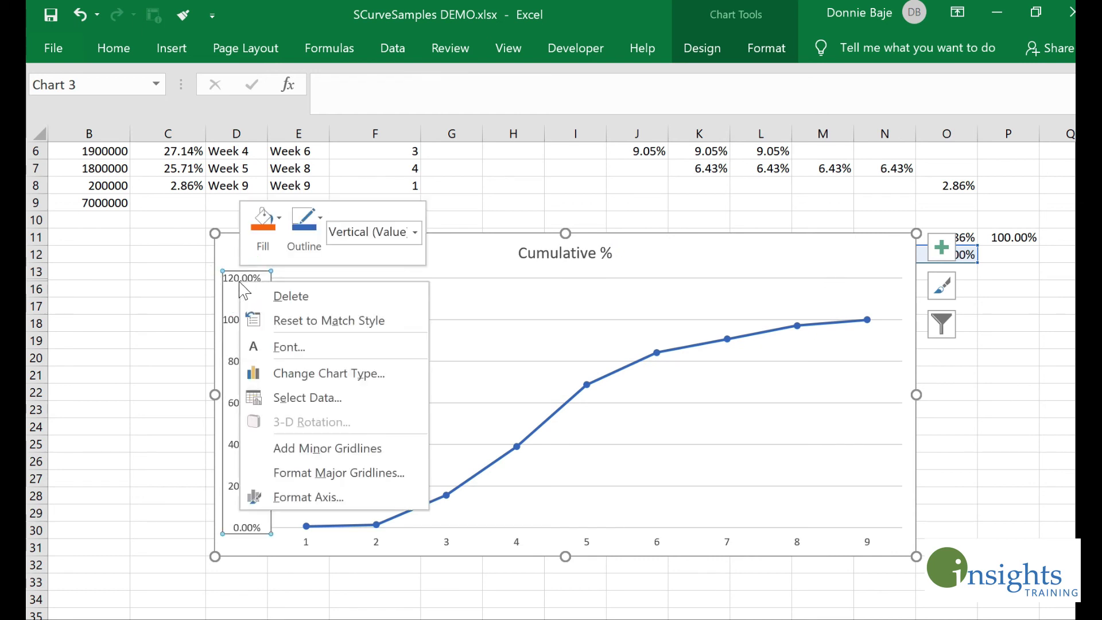
left_click(333, 499)
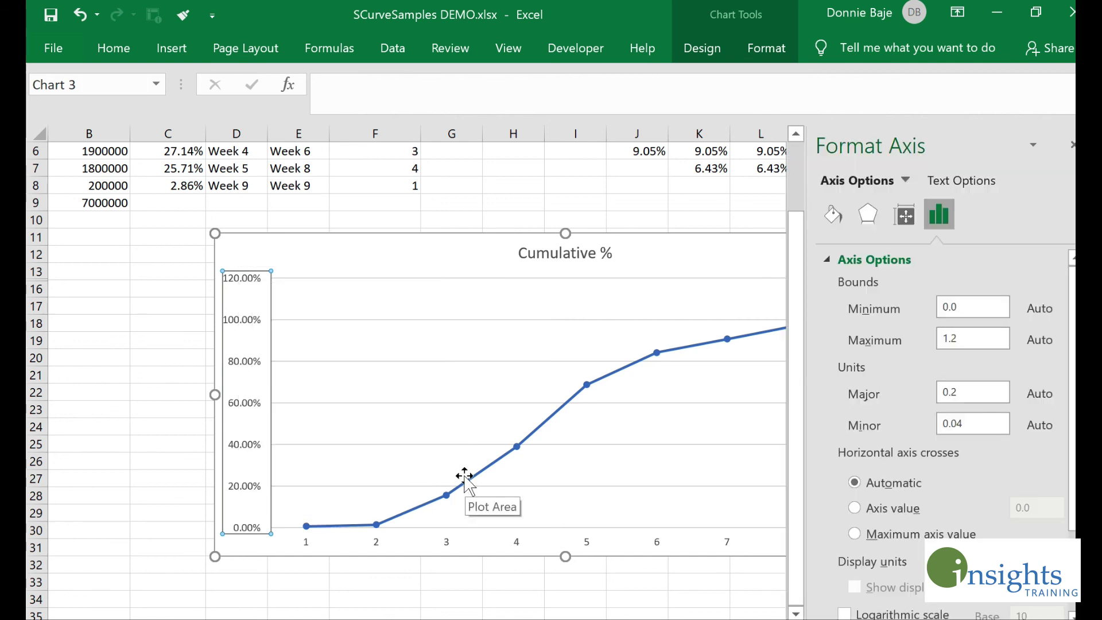
left_click(988, 340)
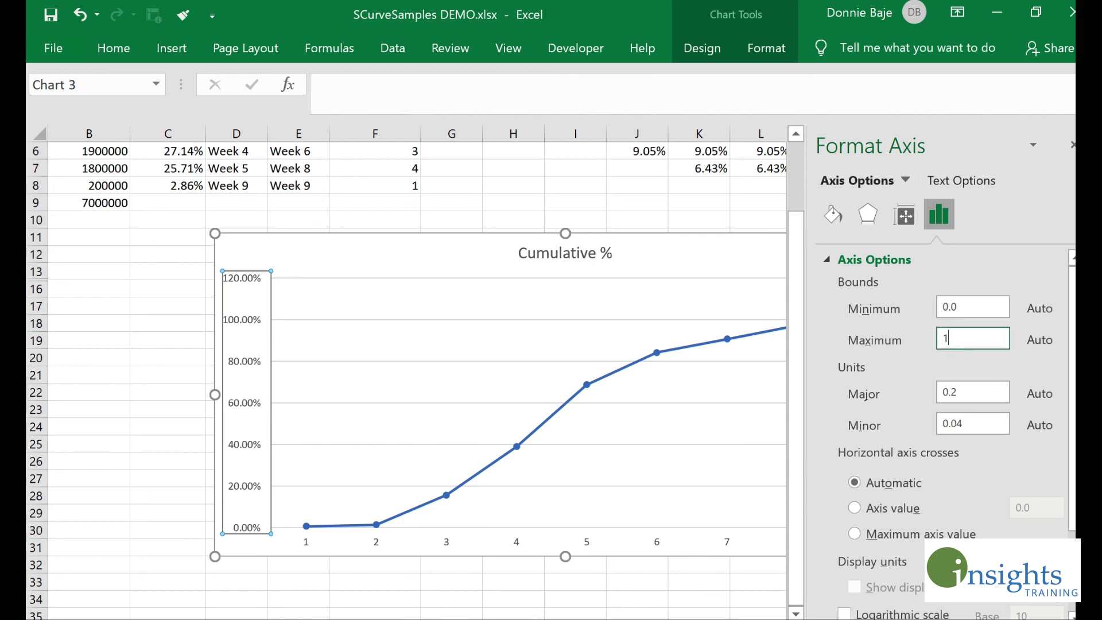
key("Return")
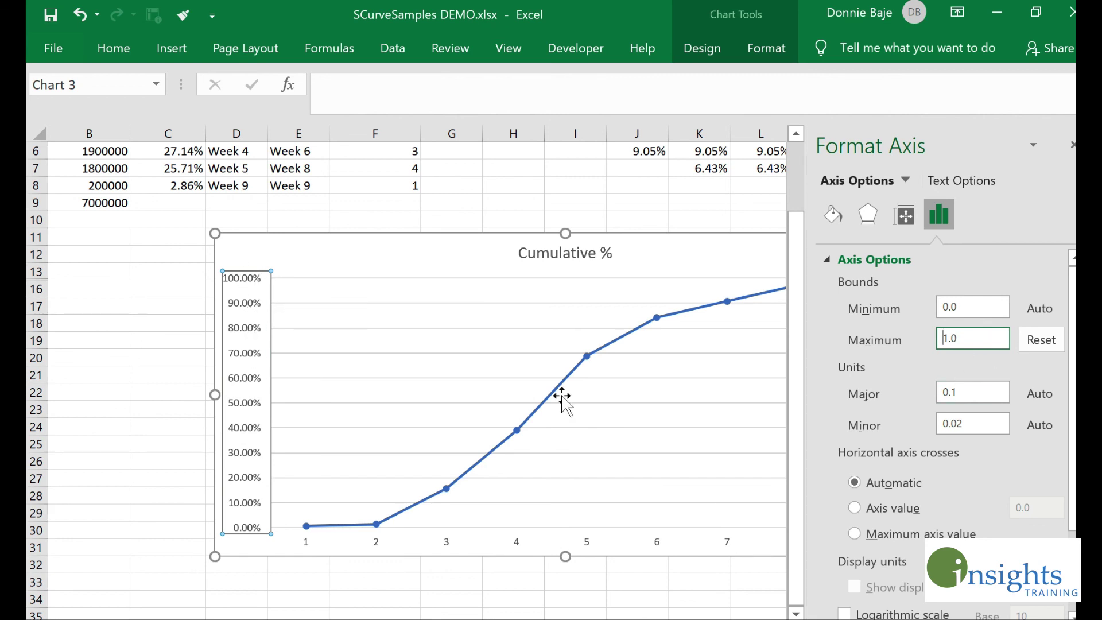
left_click(985, 393)
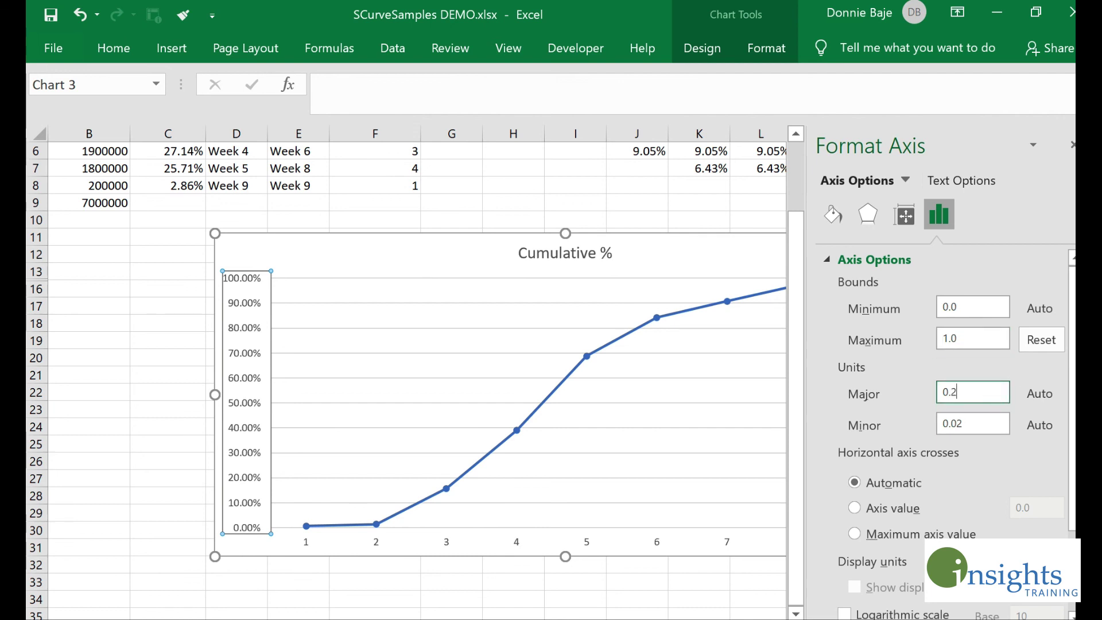
key("Return")
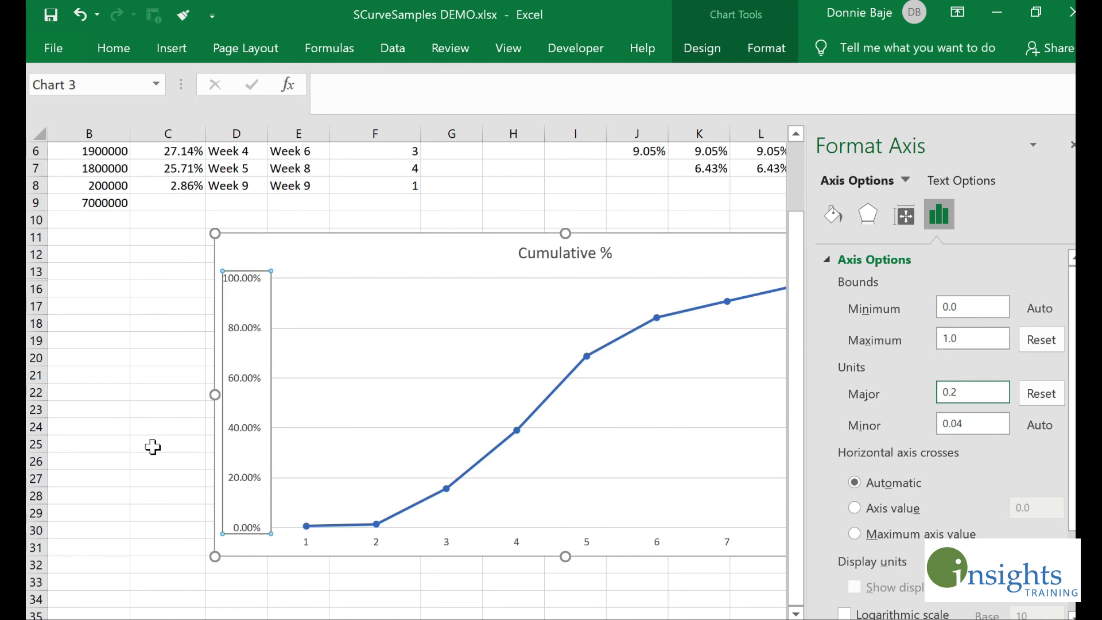
left_click(166, 411)
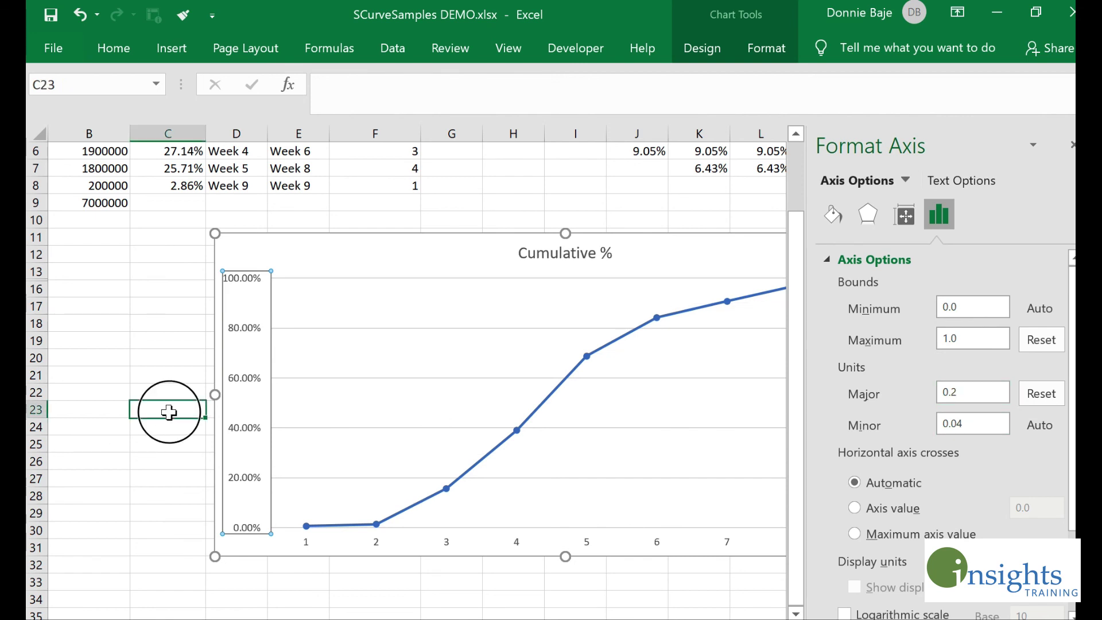
left_click(1071, 145)
- Replace the chart's horizontal axis labels with the week headers in G3:O3, Wk 1 to Wk 9
scroll(551, 371, "down", 2)
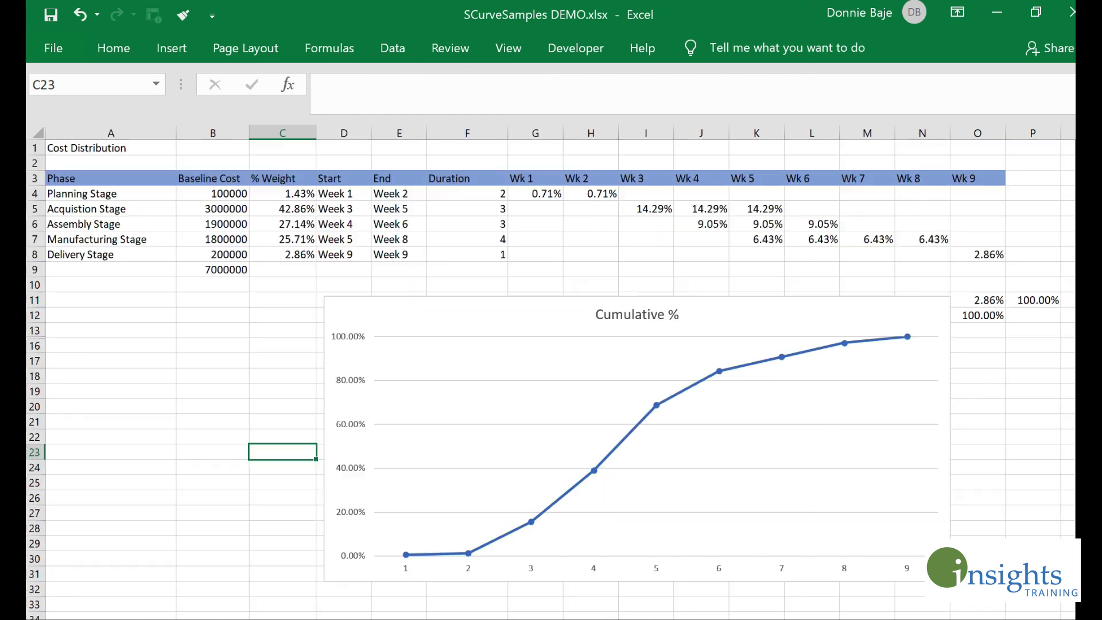
left_click_drag(845, 304, 836, 295)
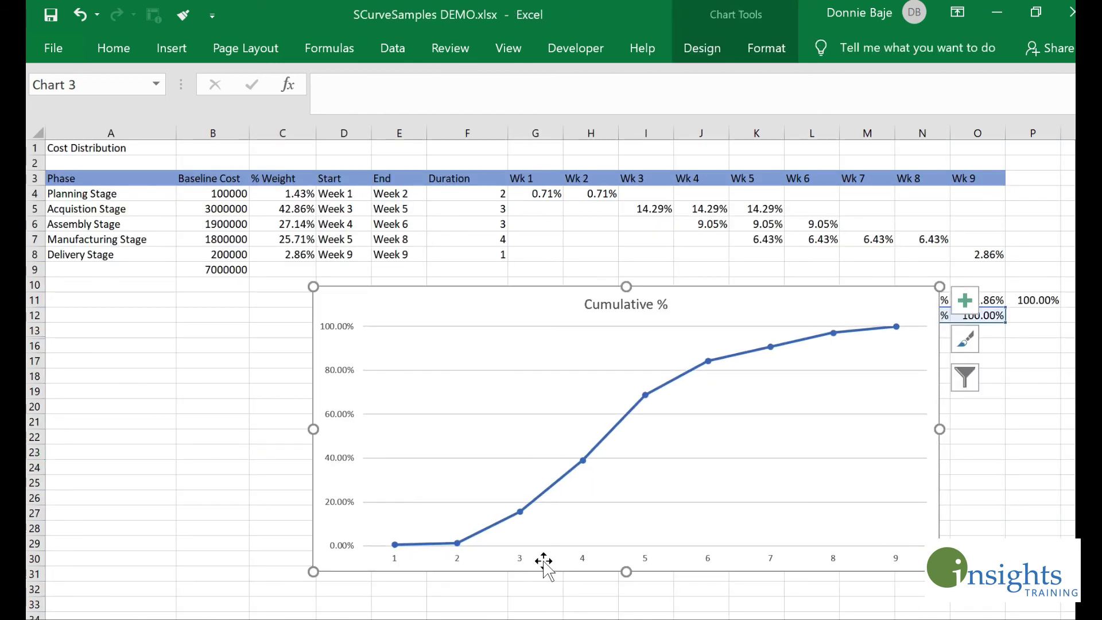
left_click(521, 560)
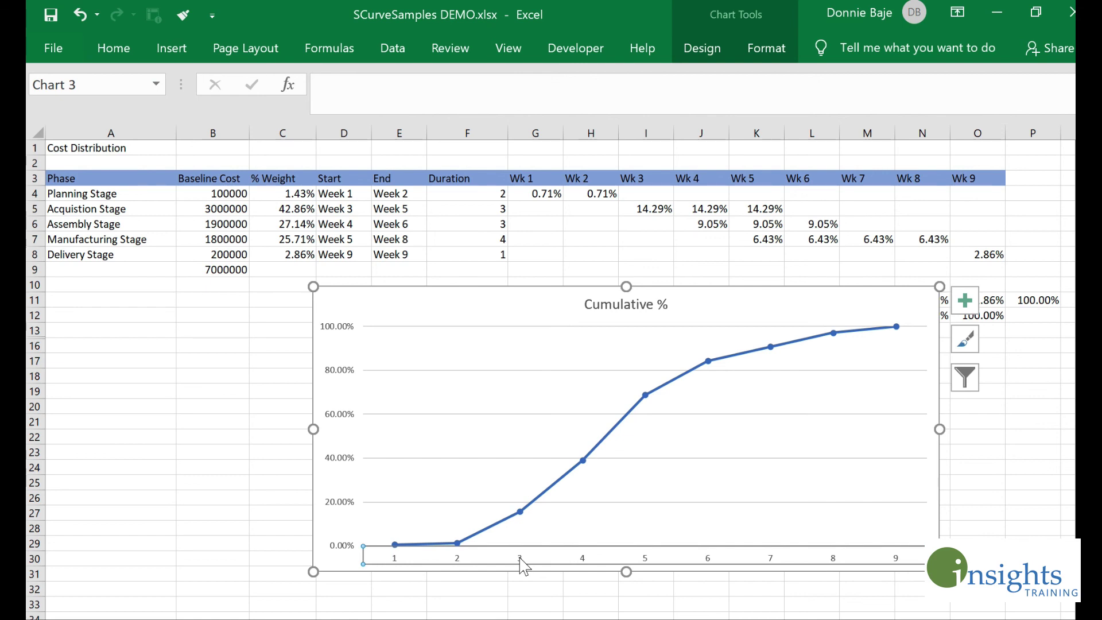
right_click(520, 560)
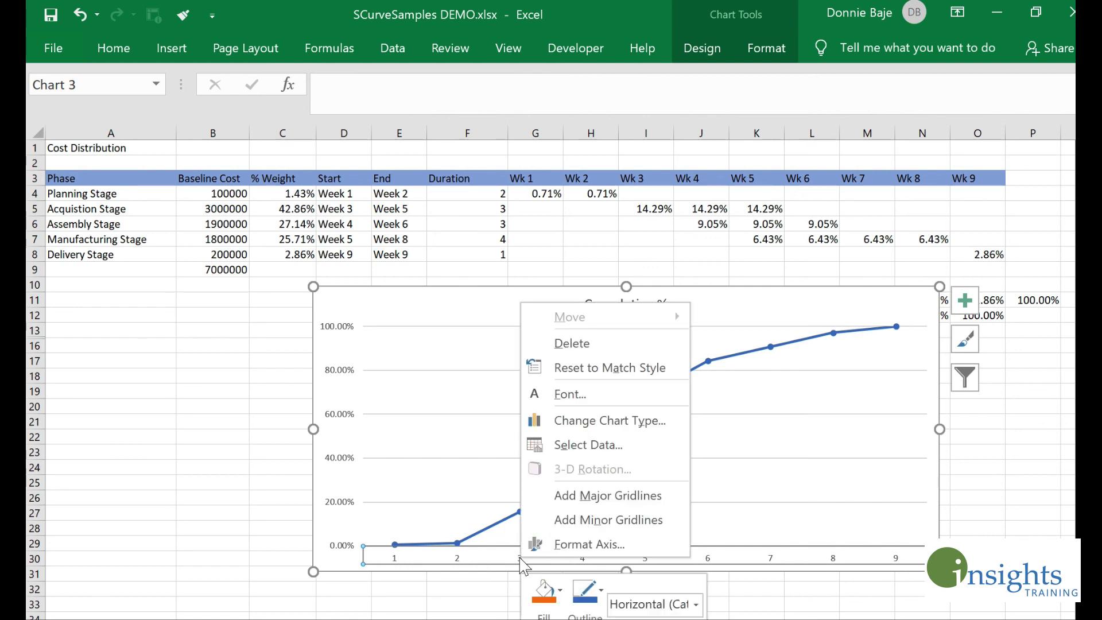
left_click(590, 446)
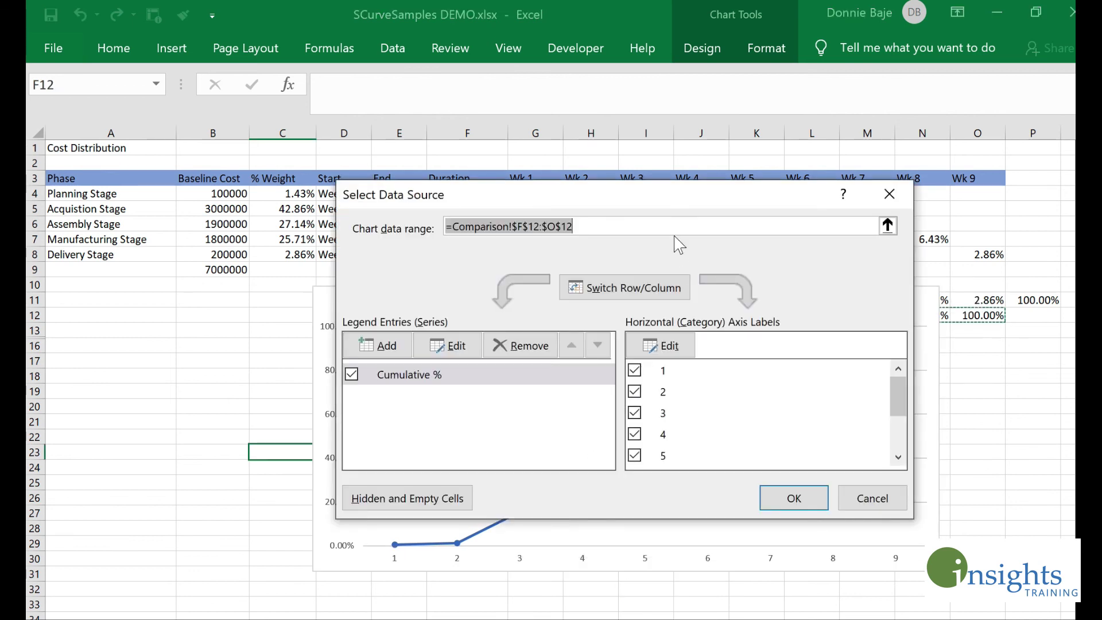
left_click_drag(667, 200, 508, 294)
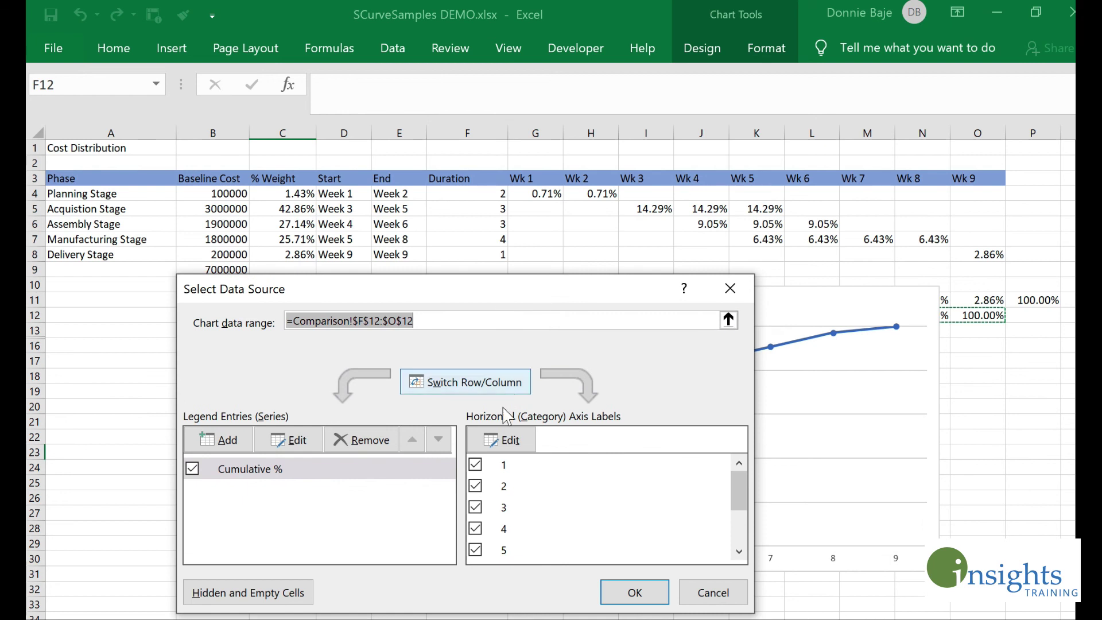
left_click(510, 440)
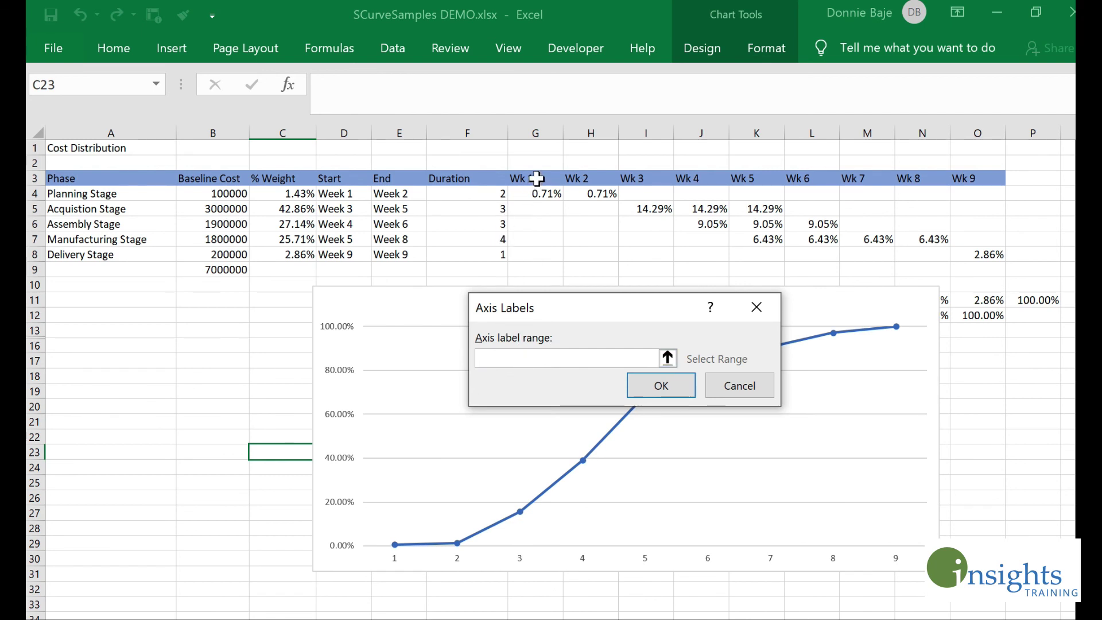
left_click_drag(533, 178, 992, 170)
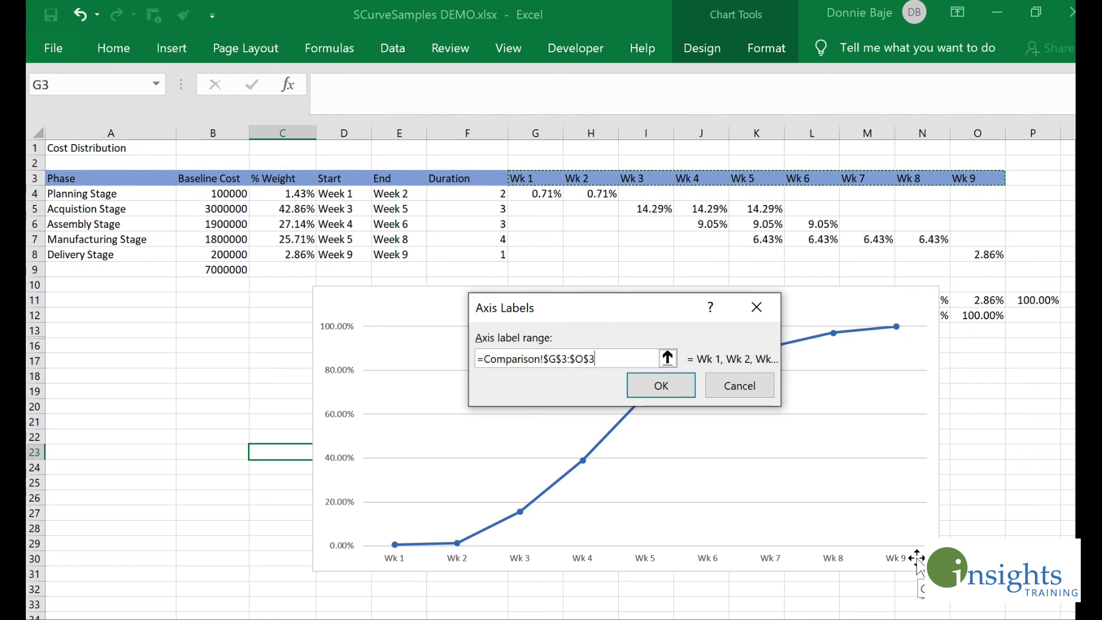
left_click_drag(640, 313, 652, 283)
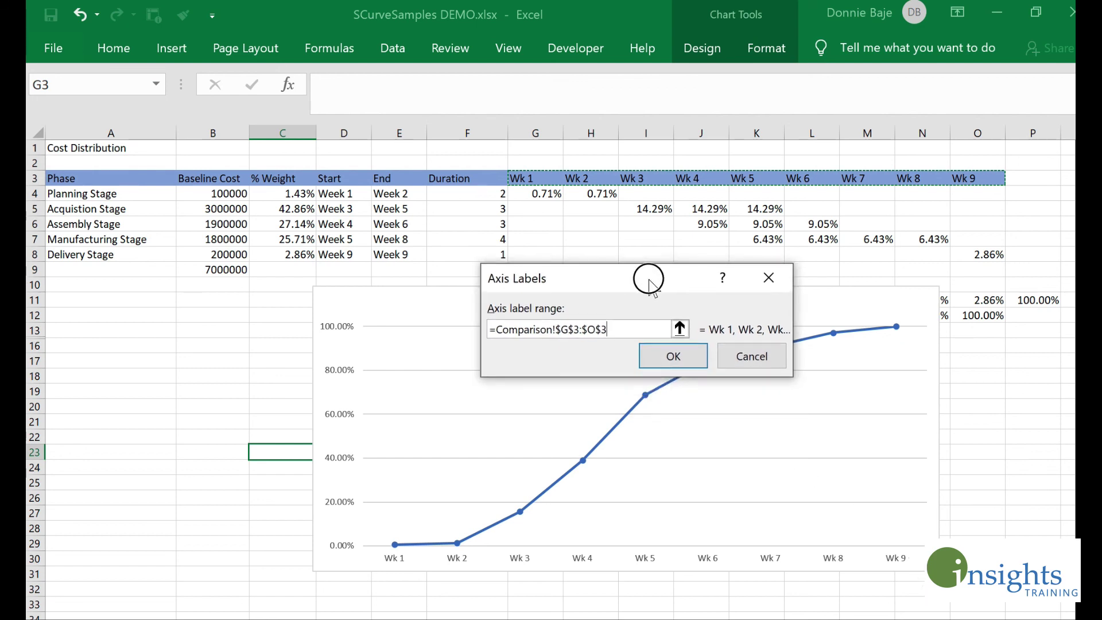
left_click(687, 359)
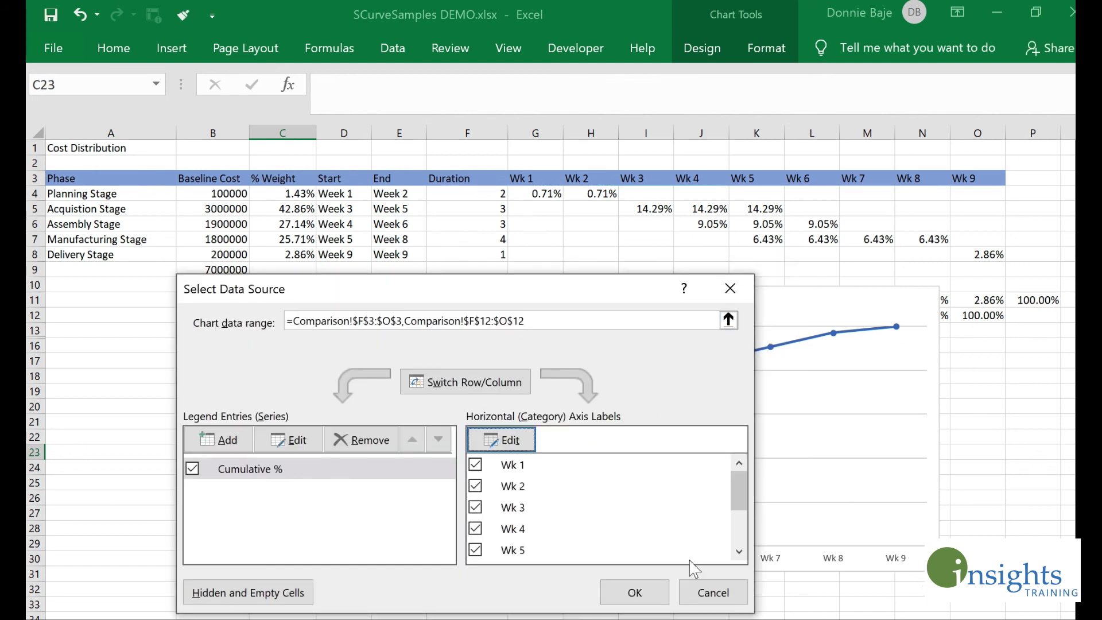
left_click(651, 592)
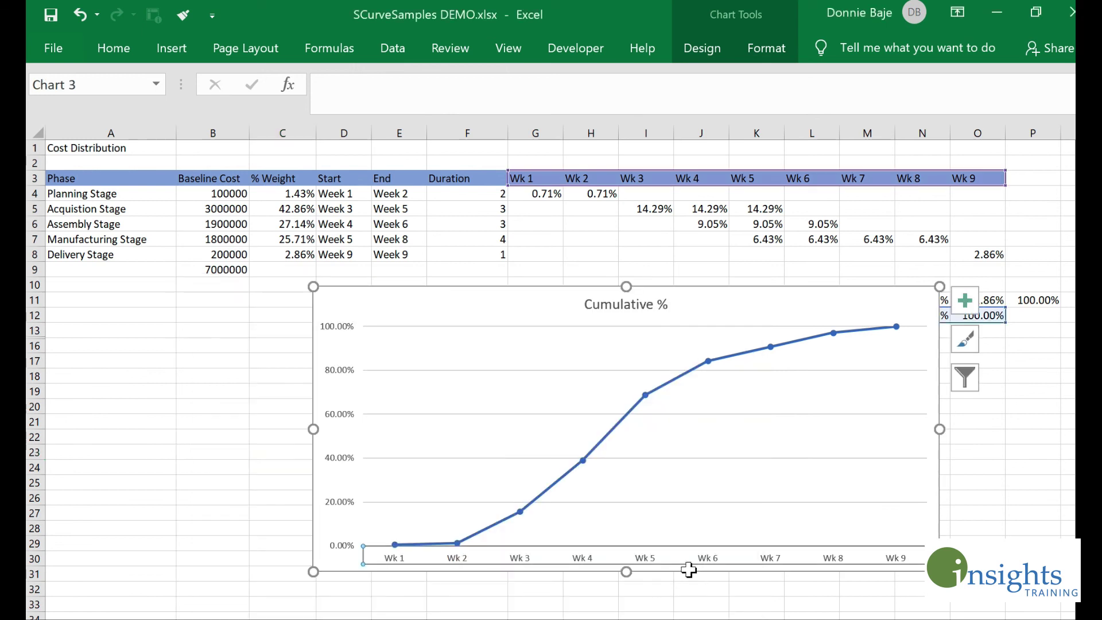
- Change the chart title to Cost Distribution
left_click(656, 305)
triple_click(656, 304)
key("Delete")
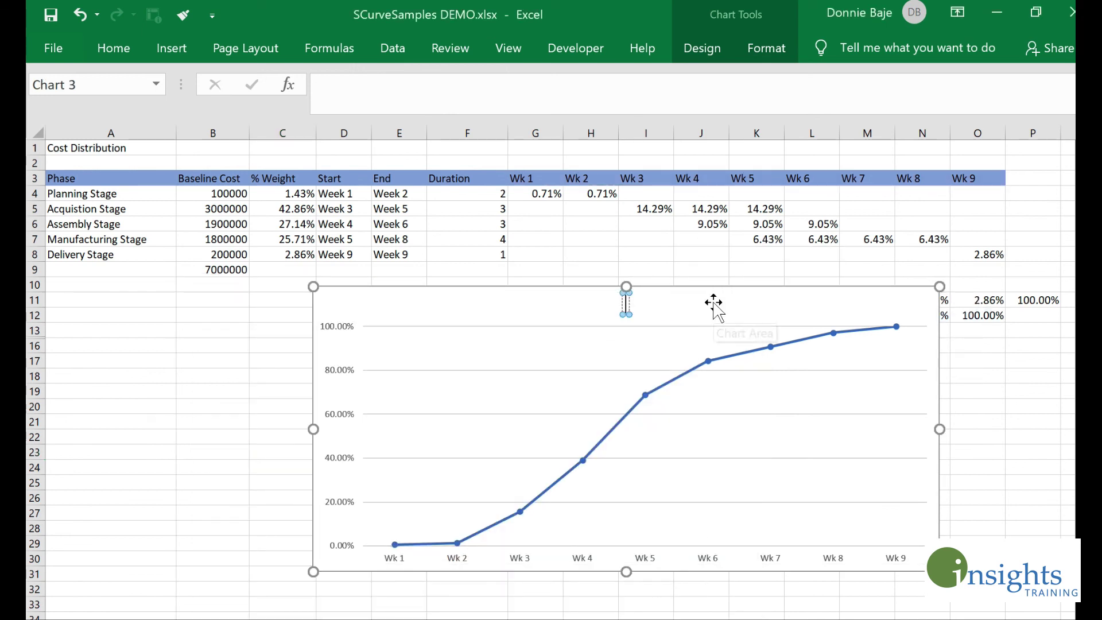
type("Cost Dis")
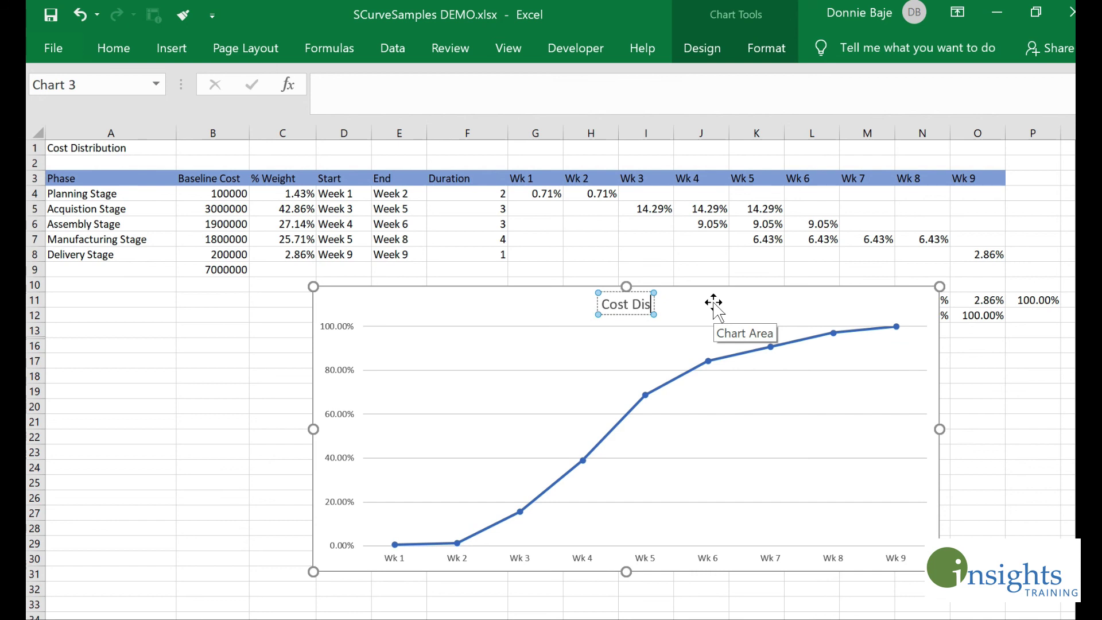
type("tribution")
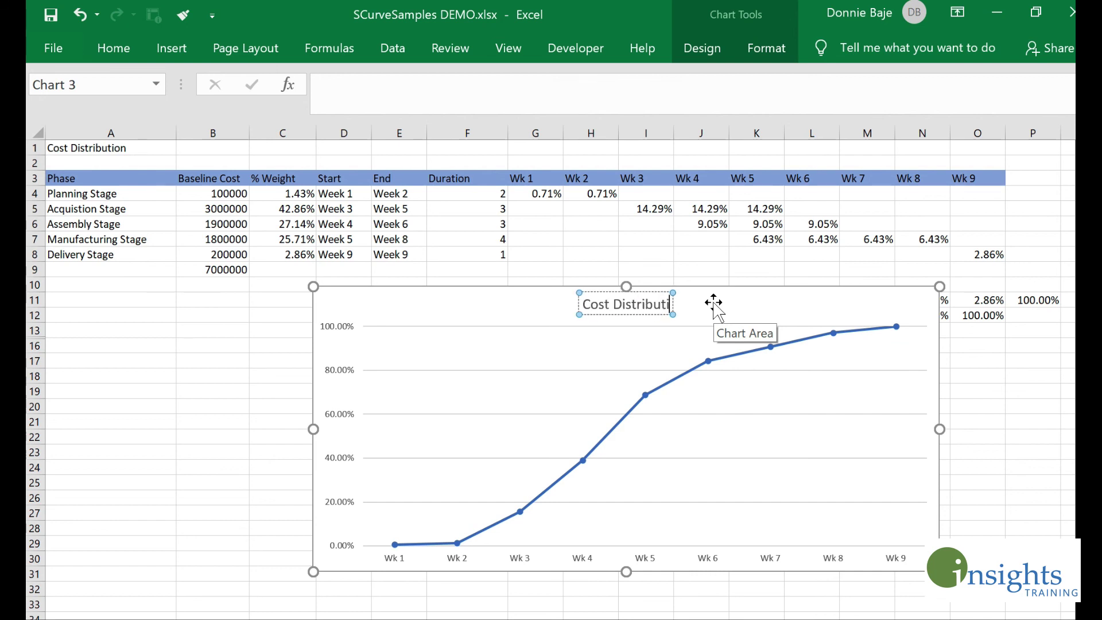
left_click(1018, 373)
- Move the chart below the Cumulative % row so it covers about columns E to P and rows 16 to 34
left_click_drag(834, 306, 913, 362)
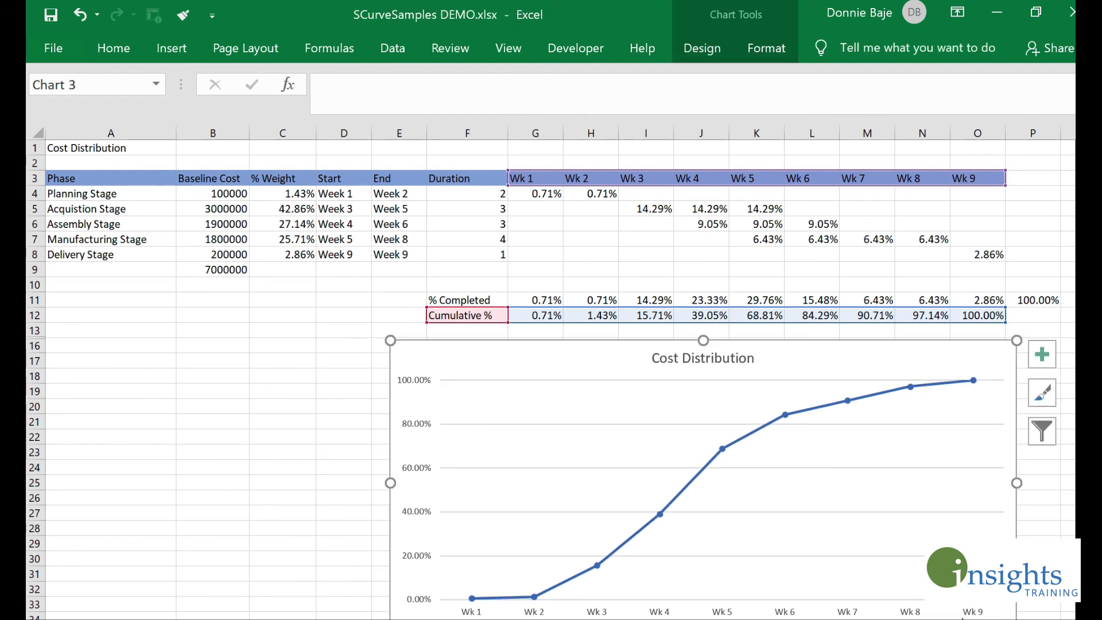
scroll(895, 492, "down", 2, "ctrl")
left_click(895, 492)
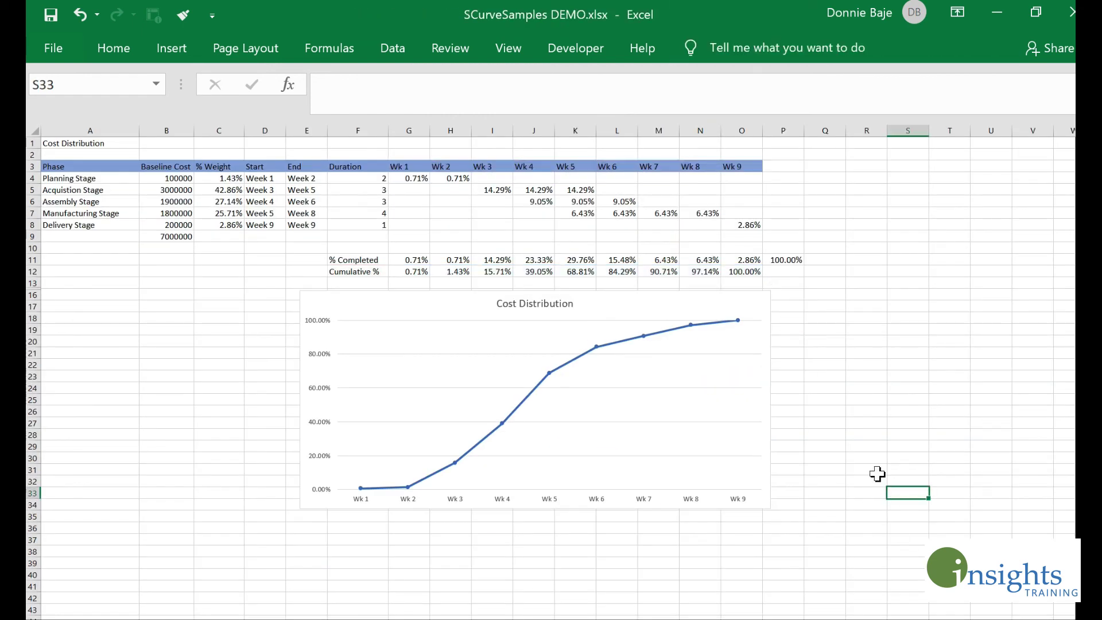
left_click_drag(678, 310, 686, 309)
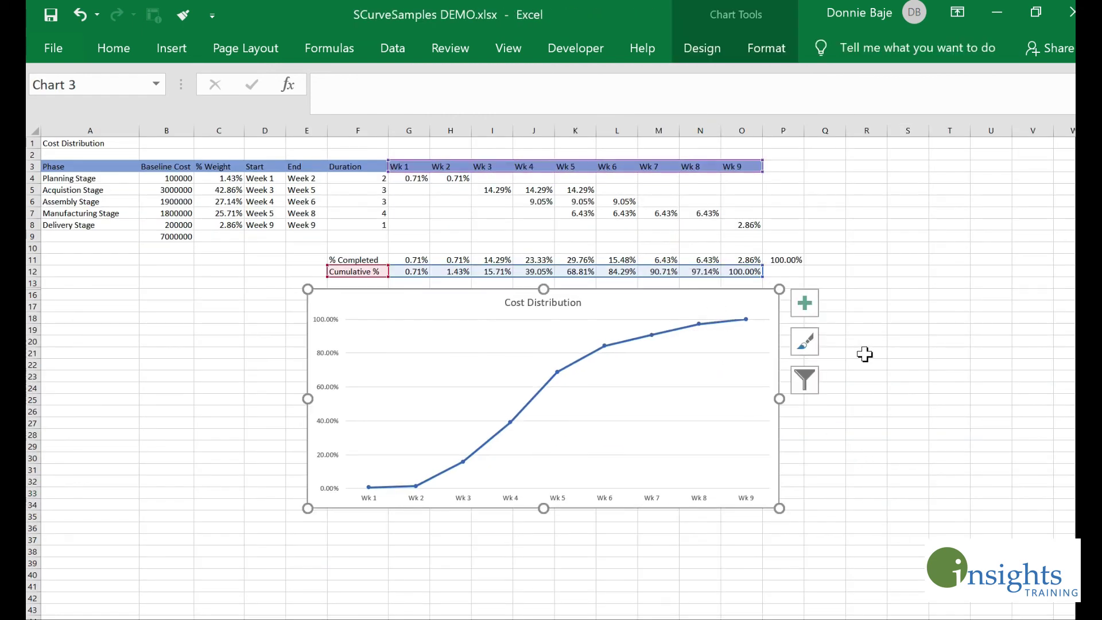